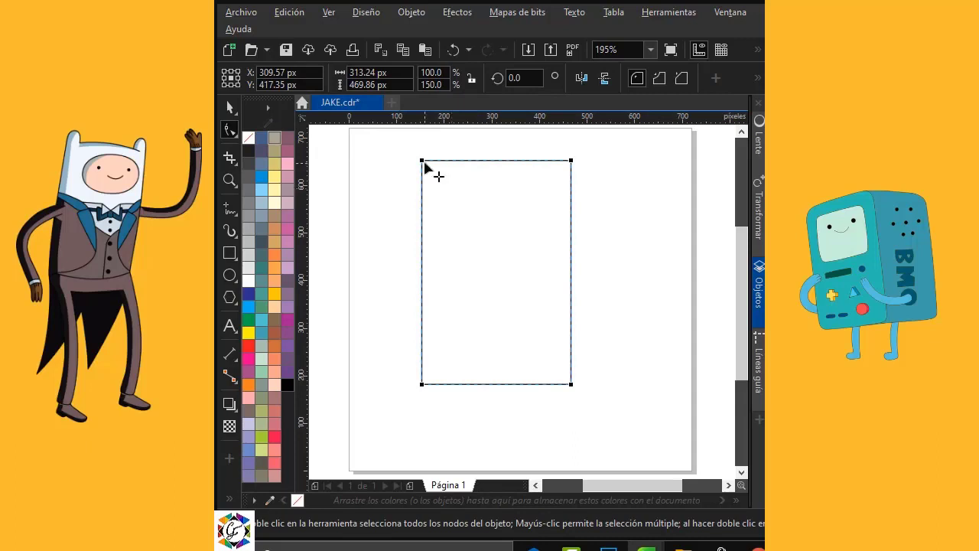
Step: Round the tall rectangle's corners strongly and create a half-height copy, about 235 px tall, over its upper half
drag(424, 165, 414, 230)
key(space)
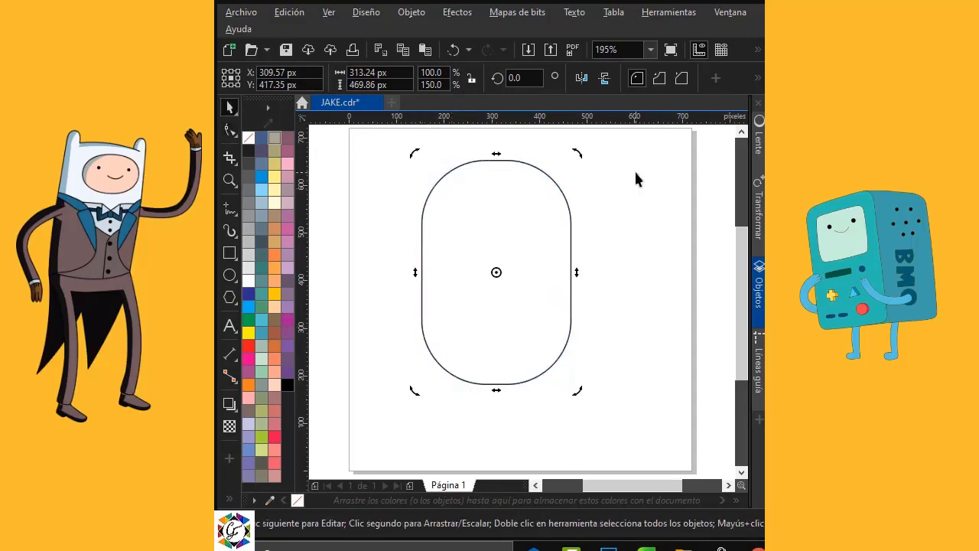
drag(496, 240, 496, 283)
drag(503, 433, 504, 326)
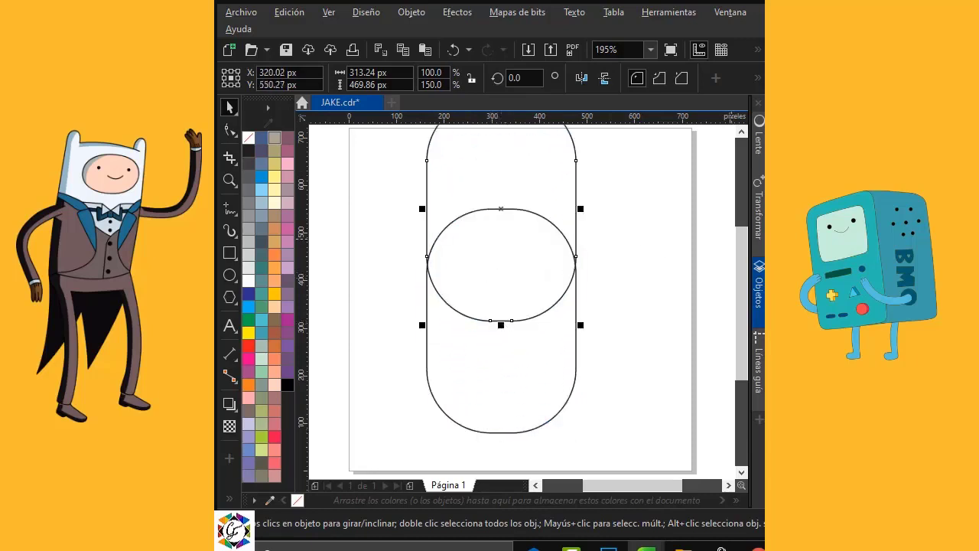
scroll(507, 136, up, 1)
drag(508, 135, 505, 247)
key(ctrl+z)
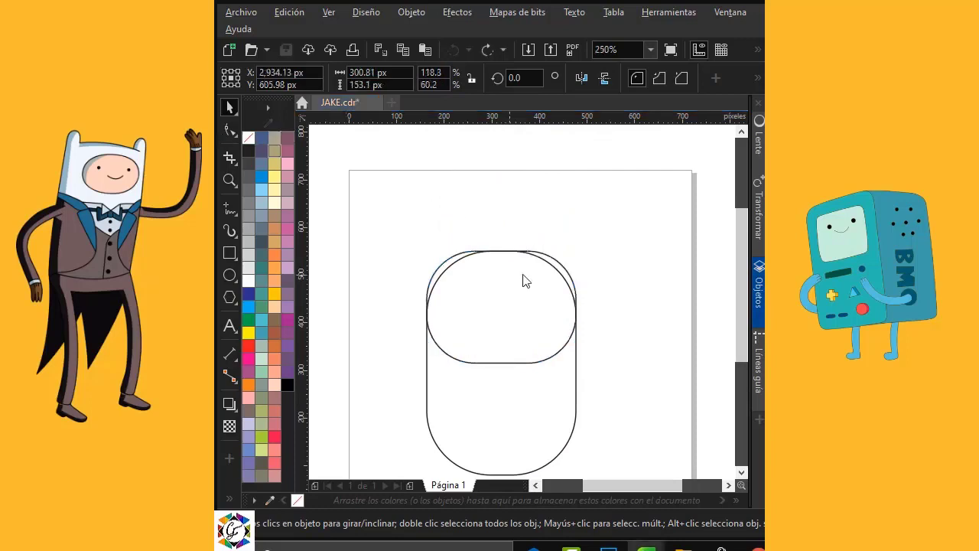
Step: Reduce the corner rounding of the half-height shape so its four corners are only slightly rounded
click(563, 274)
click(229, 130)
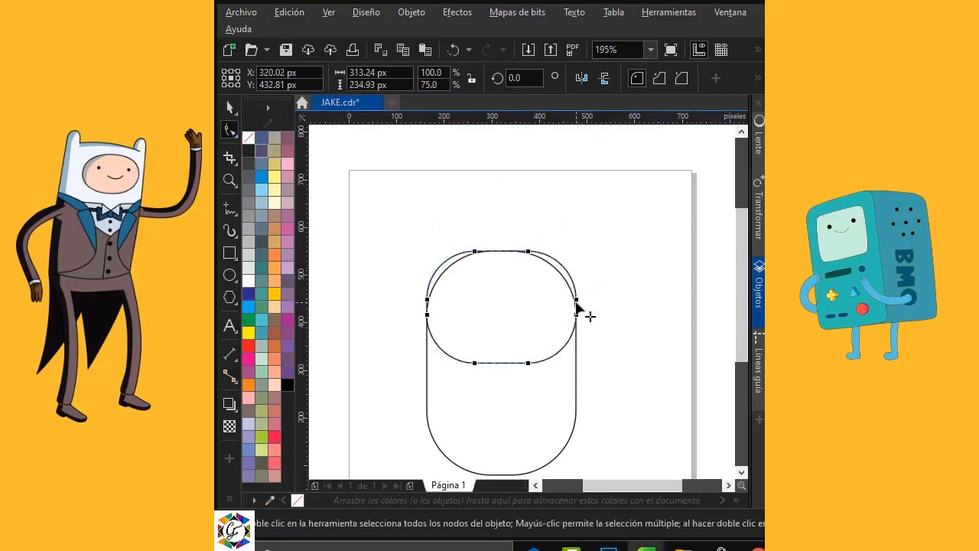
drag(576, 287, 577, 262)
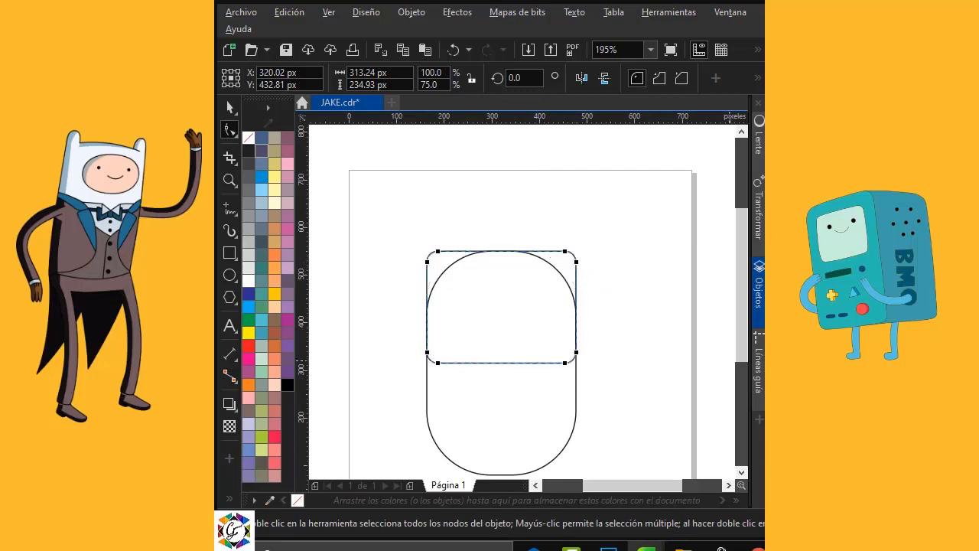
key(space)
Step: Widen the half-height shape evenly to about 382 px and add a copy of the tall shape stretched to the same width
drag(581, 307, 600, 312)
click(572, 307)
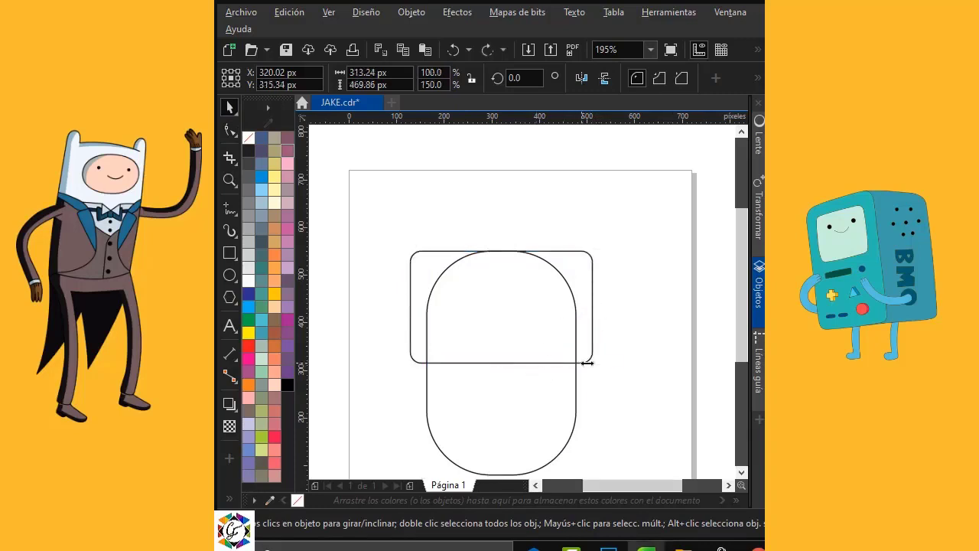
drag(586, 361, 594, 335)
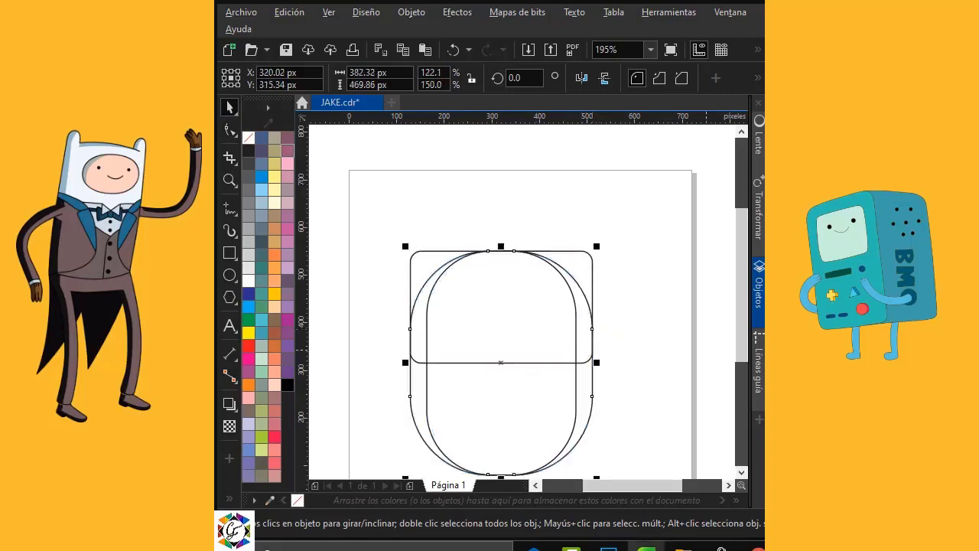
key(Escape)
Step: Smart Fill the tall inner shape and the rounded side regions beside its upper half in slate blue
click(255, 489)
click(276, 506)
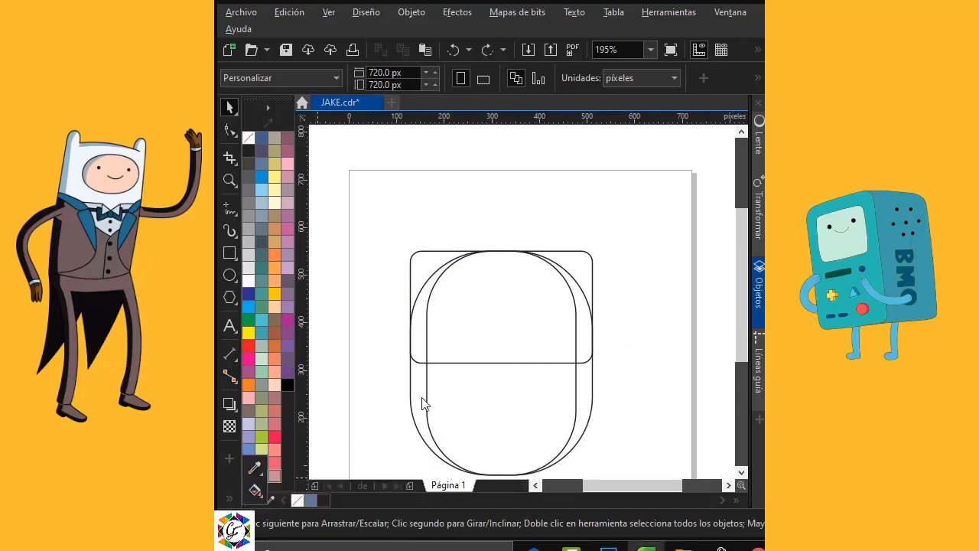
click(476, 352)
click(437, 349)
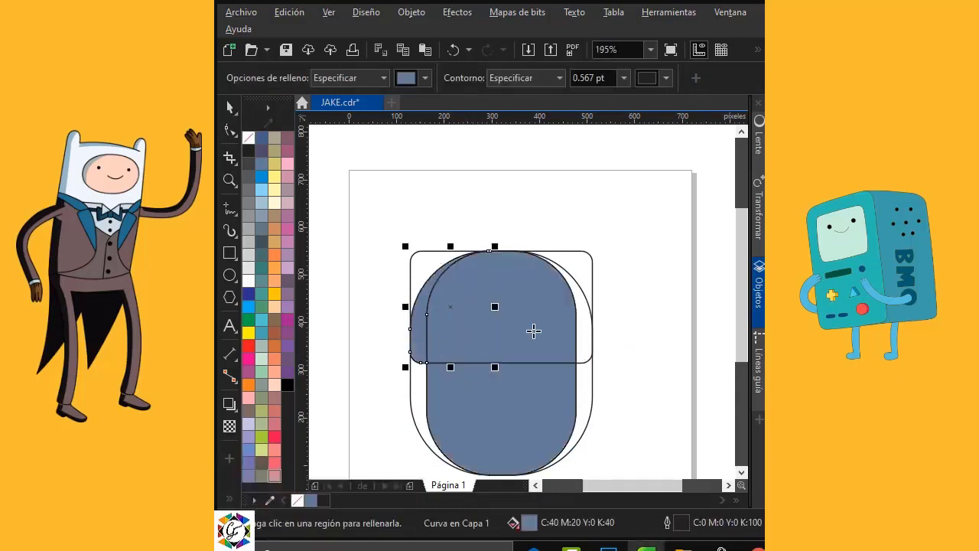
click(584, 328)
key(space)
key(Escape)
Step: Select all the slate blue filled pieces and weld them into a single head silhouette
click(585, 341)
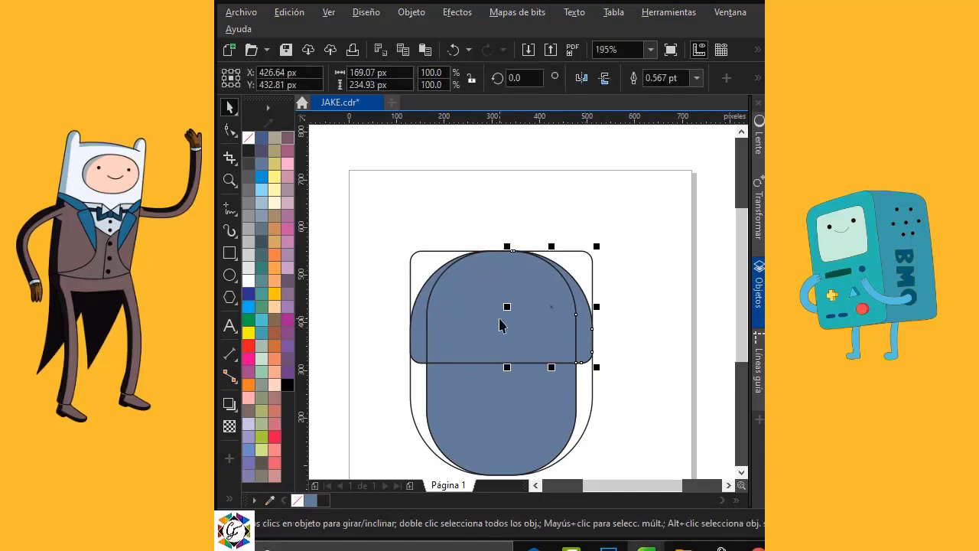
shift+click(477, 313)
shift+click(416, 333)
shift+click(492, 417)
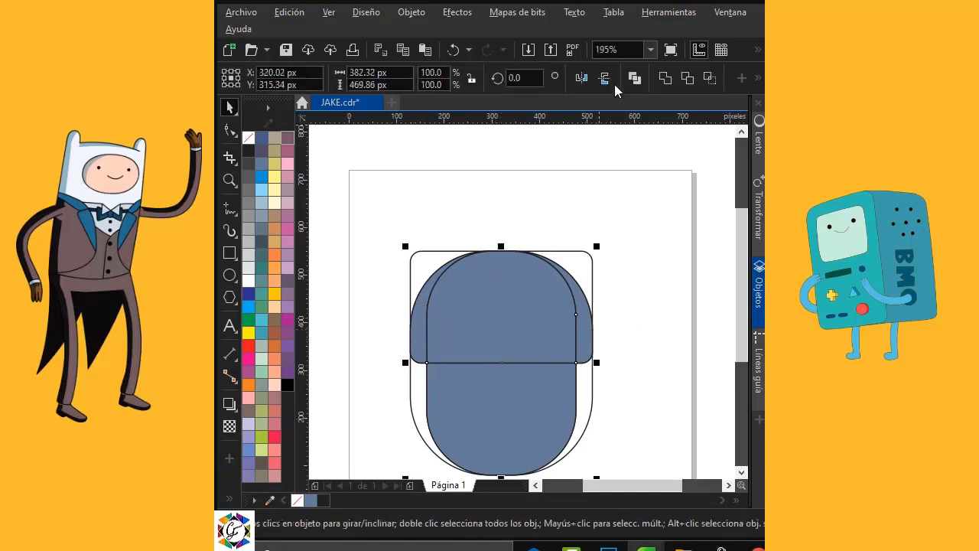
click(665, 78)
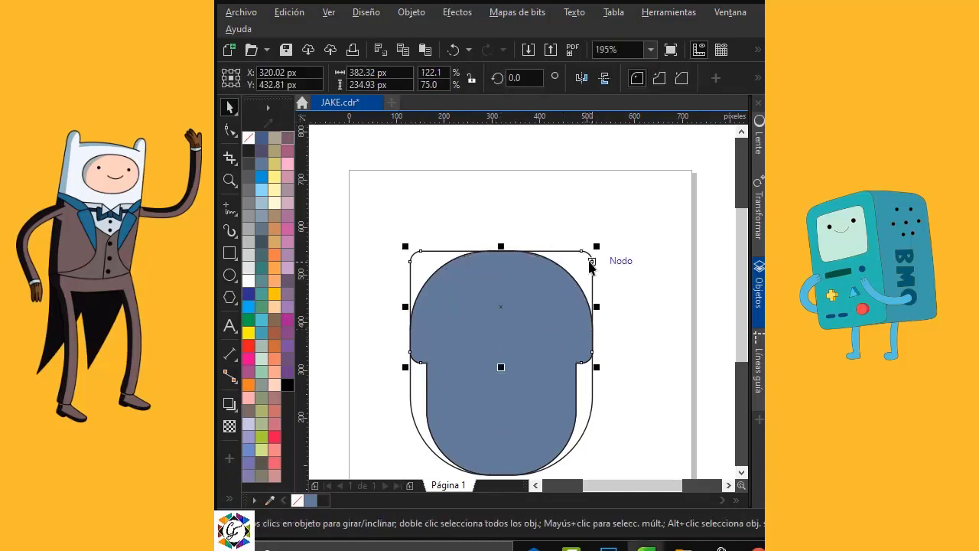
Step: Delete the leftover construction outlines and fill the welded head silhouette with white
click(599, 354)
click(588, 390)
key(Delete)
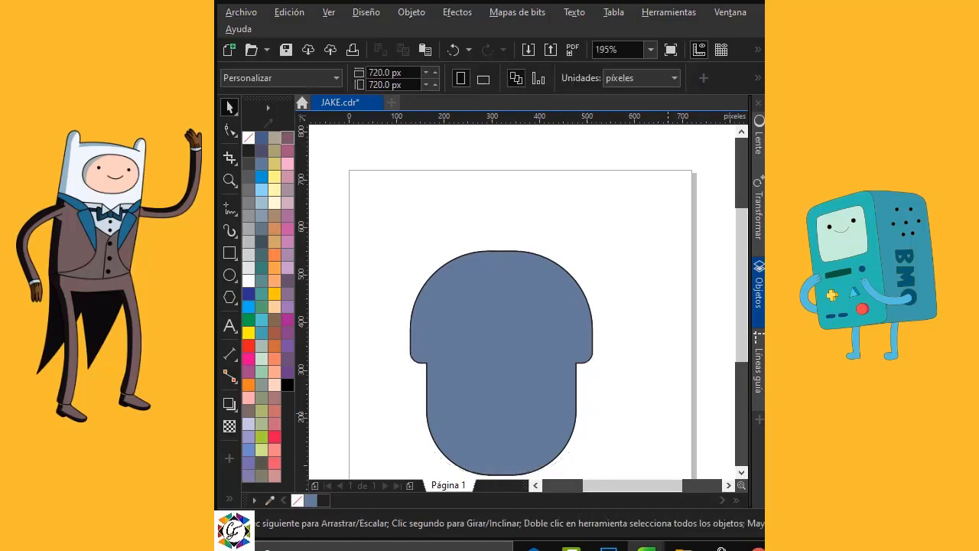
click(520, 367)
click(248, 282)
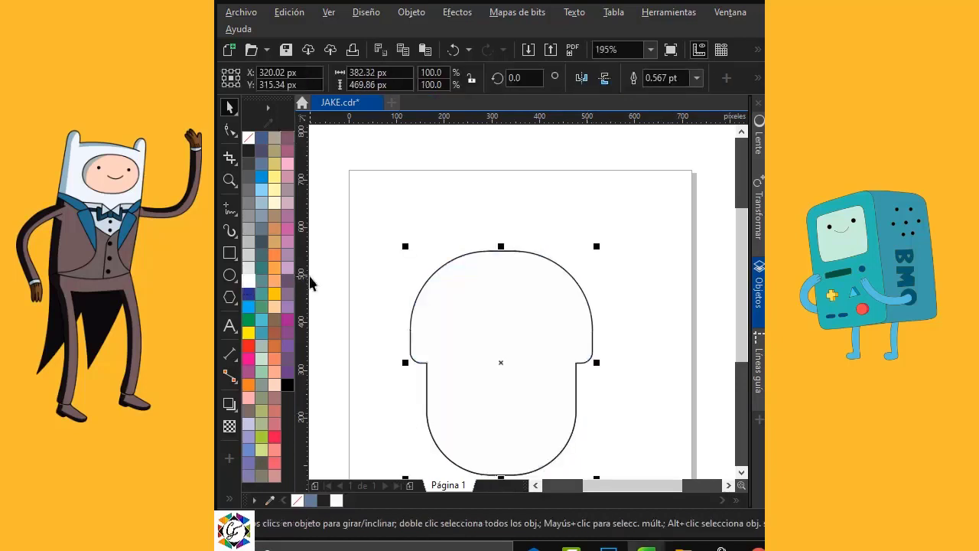
Step: Place a vertical guideline through the head's centre and create a new symmetry with its mirror line at X 320.02 px
click(501, 361)
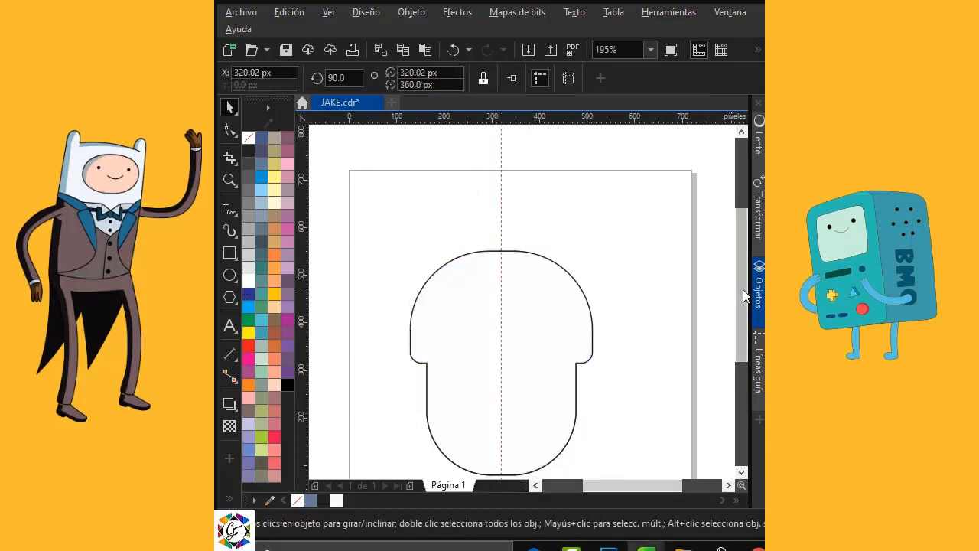
drag(745, 290, 747, 309)
click(549, 142)
click(417, 12)
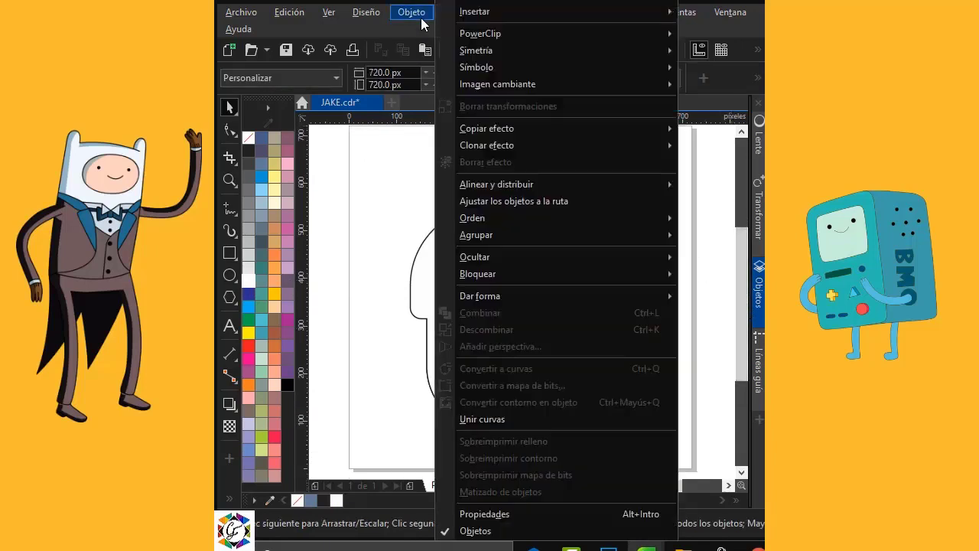
mouse_move(511, 58)
click(717, 54)
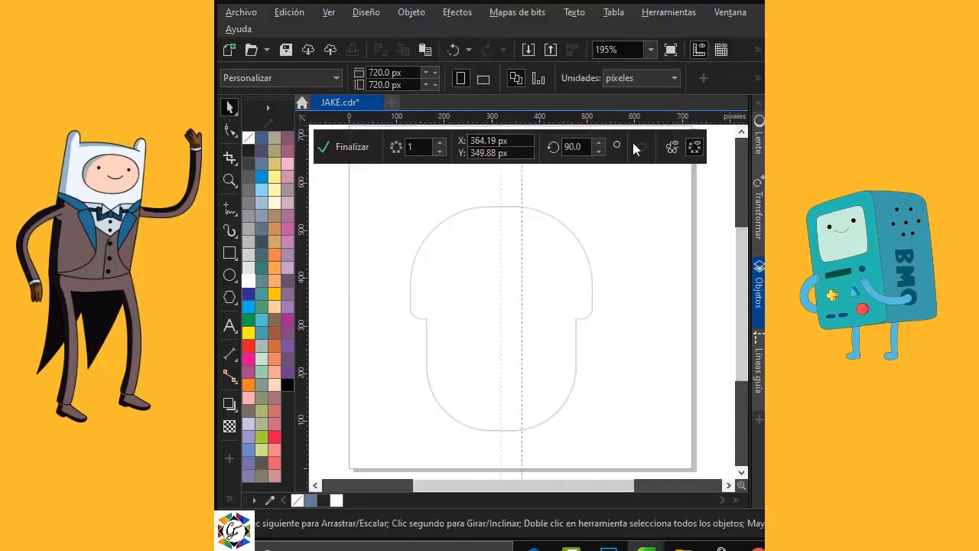
click(521, 240)
Step: Draw a mirrored eye circle, enlarge it to about 124.5 px in diameter and position it just above the head's side notches
scroll(499, 310, up, 3)
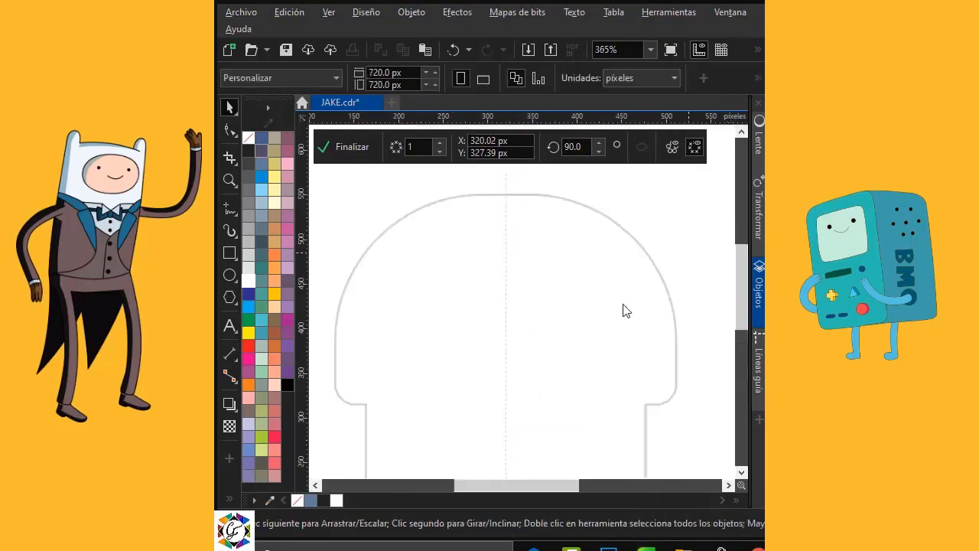
click(229, 275)
drag(534, 266, 621, 361)
key(space)
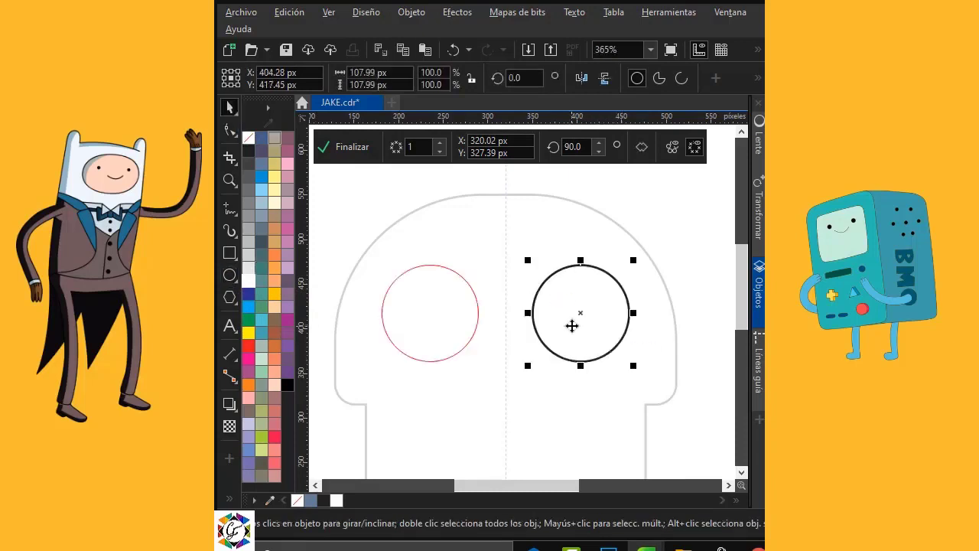
drag(574, 323, 580, 360)
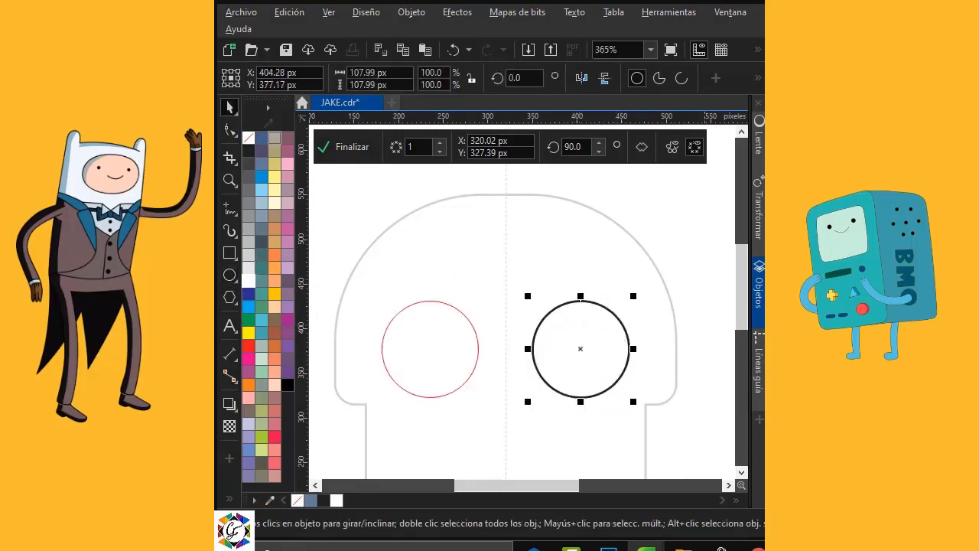
drag(636, 293, 649, 293)
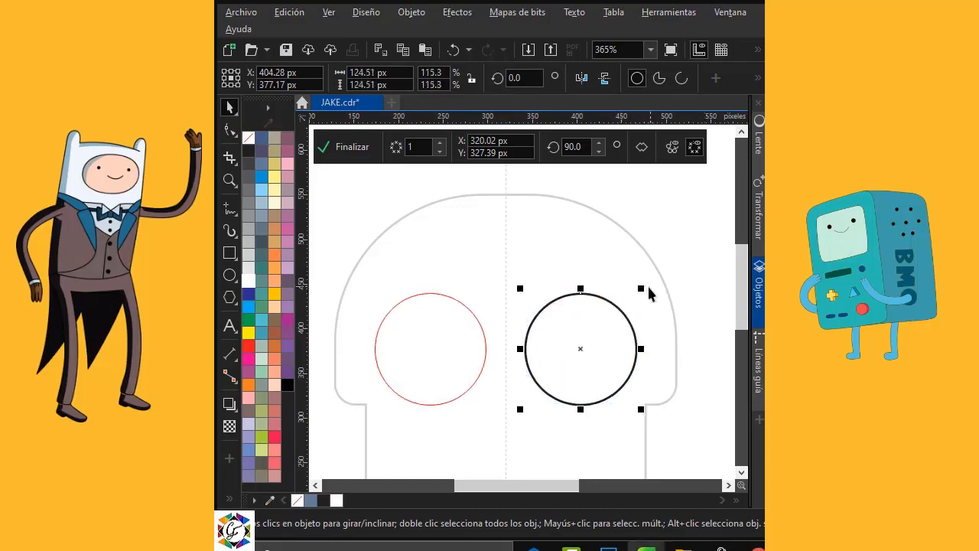
drag(605, 324, 605, 315)
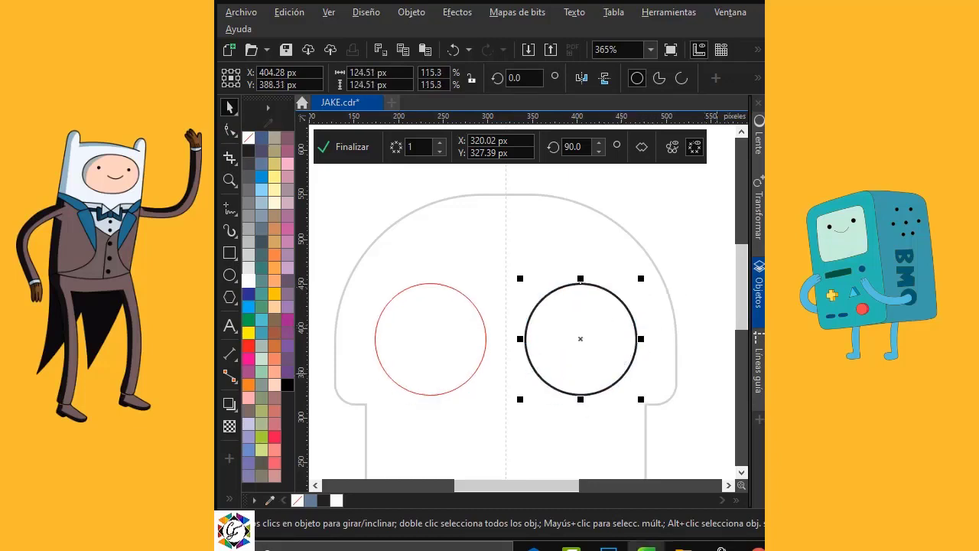
Step: Add a smaller copy of the eye circle, about 101 px wide, shifted up and inward, and finish the symmetry editing
mouse_move(644, 276)
mouse_down()
mouse_move(641, 290)
mouse_move(629, 286)
mouse_up()
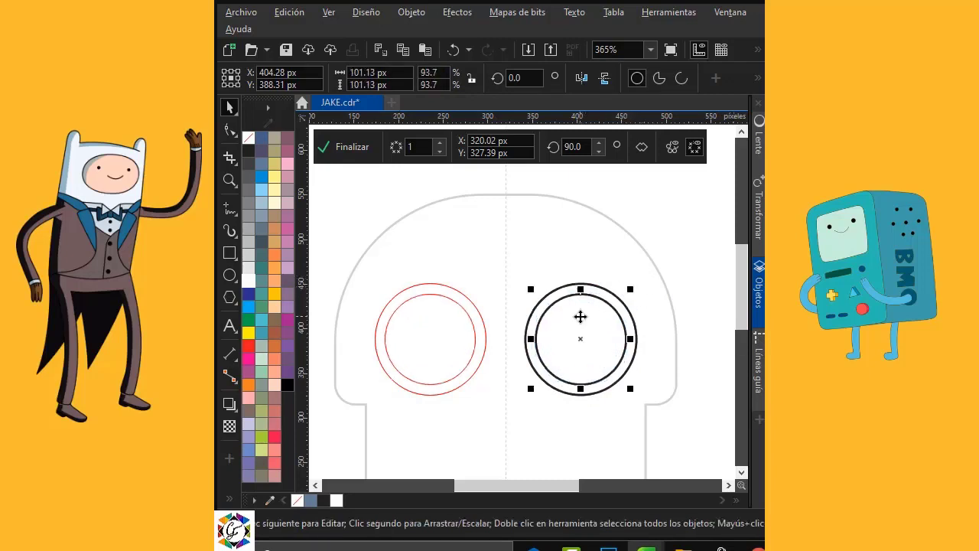
drag(580, 316, 577, 311)
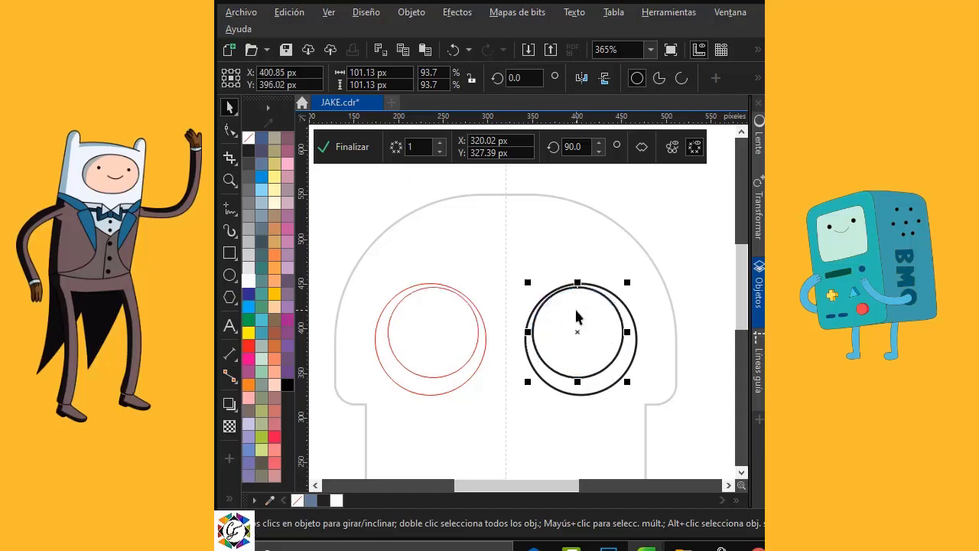
click(345, 156)
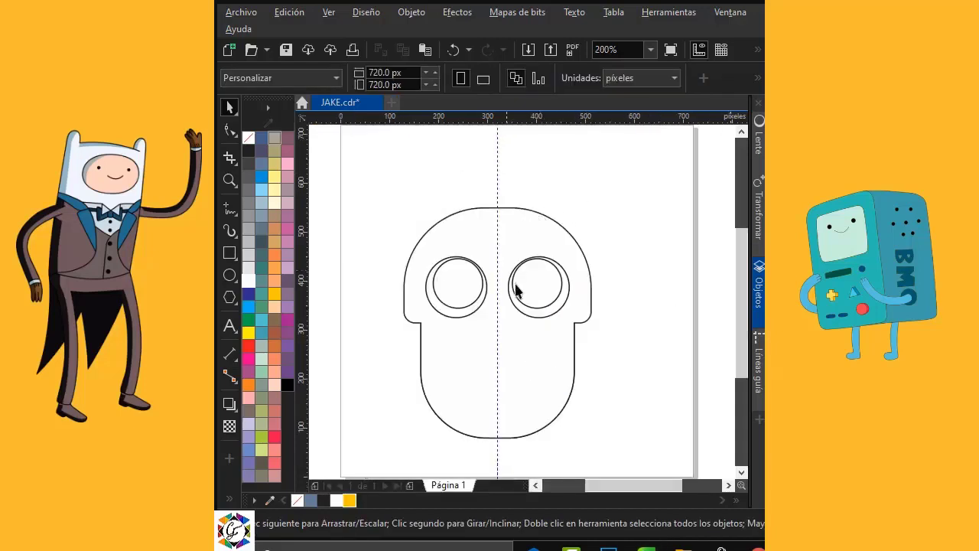
Step: Break the symmetry link of the eyes and separate them into individual circles
click(525, 284)
right_click(524, 270)
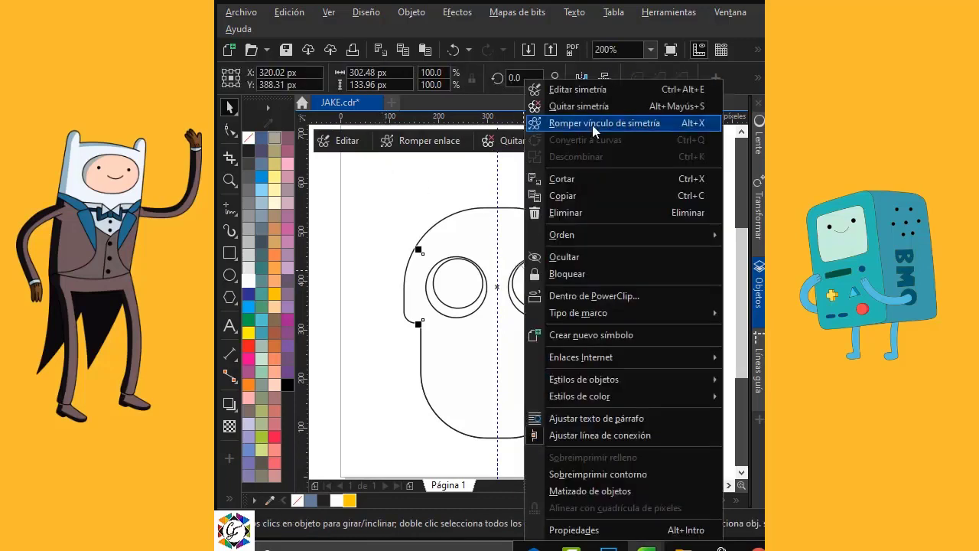
click(592, 125)
right_click(534, 270)
click(599, 136)
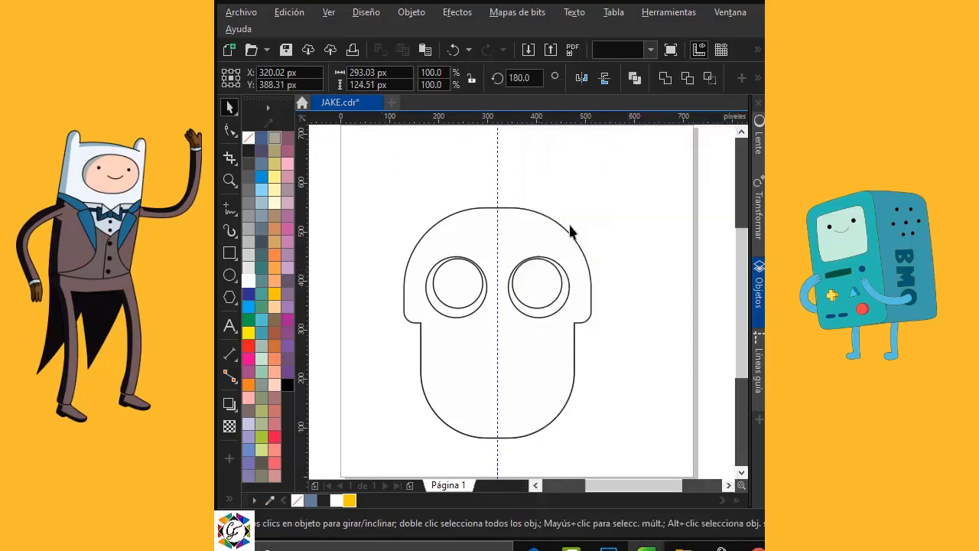
click(569, 222)
Step: Fill the head with amber yellow and the two inner eye circles with white, removing the inner circles' outline
click(502, 227)
click(349, 500)
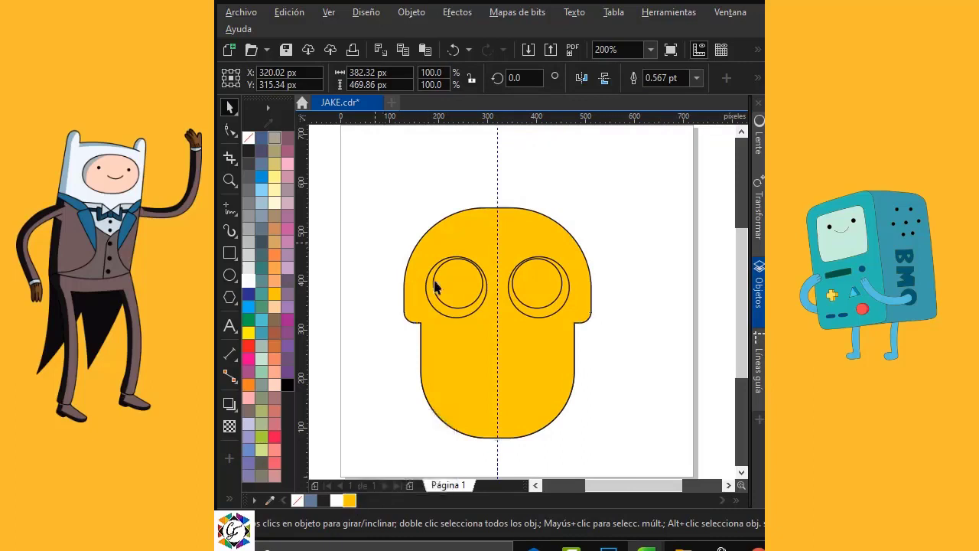
click(474, 306)
shift+click(536, 283)
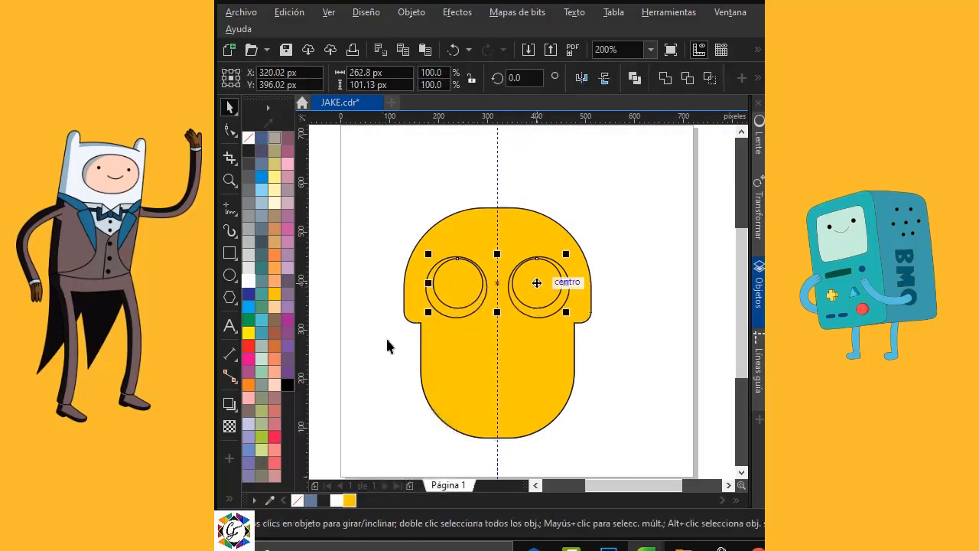
click(248, 281)
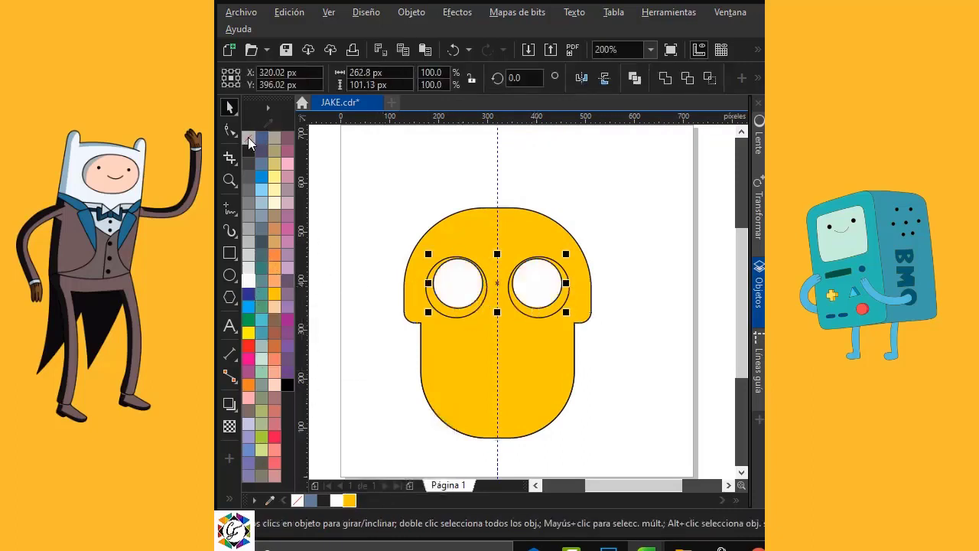
right_click(249, 139)
click(372, 258)
Step: Fill both outer eye circles with black (C100 M100 Y100 K100)
click(453, 313)
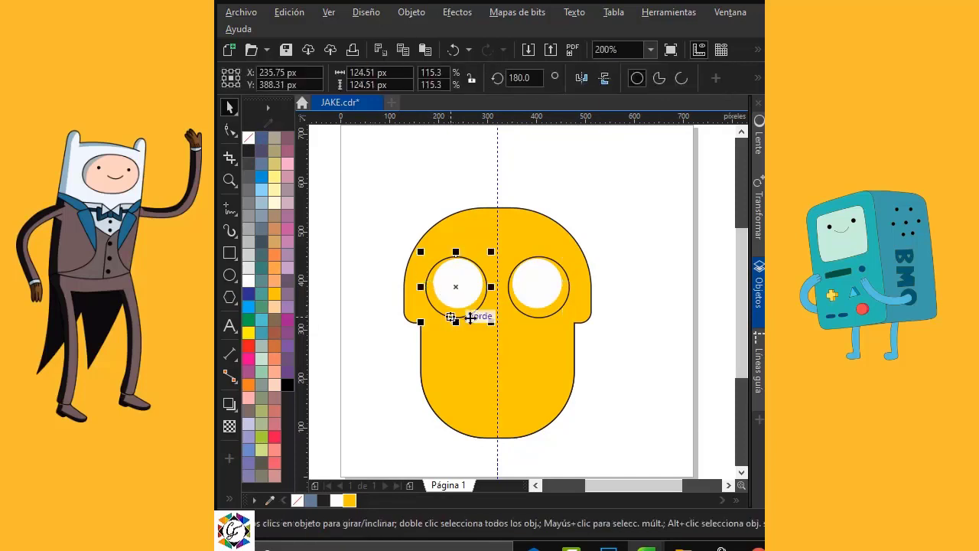
shift+click(542, 318)
click(288, 384)
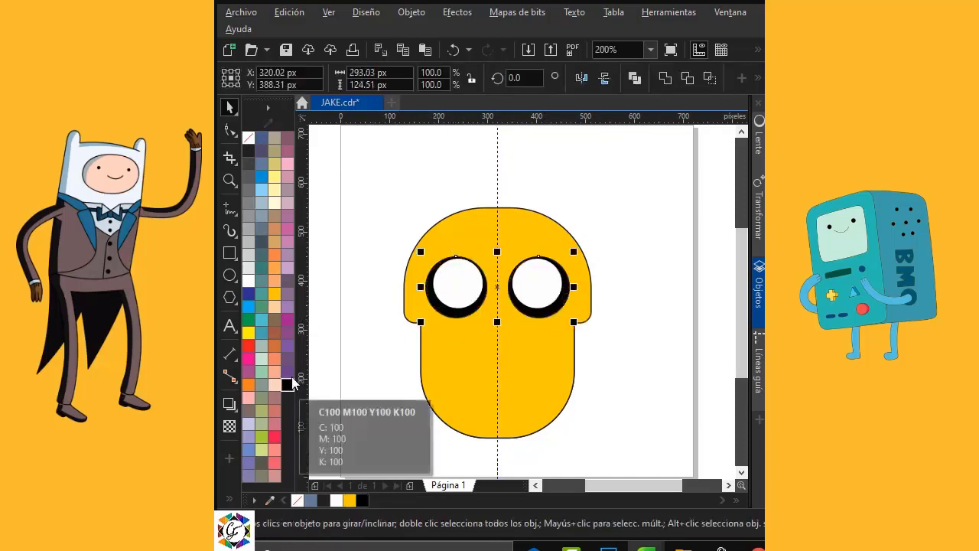
click(621, 191)
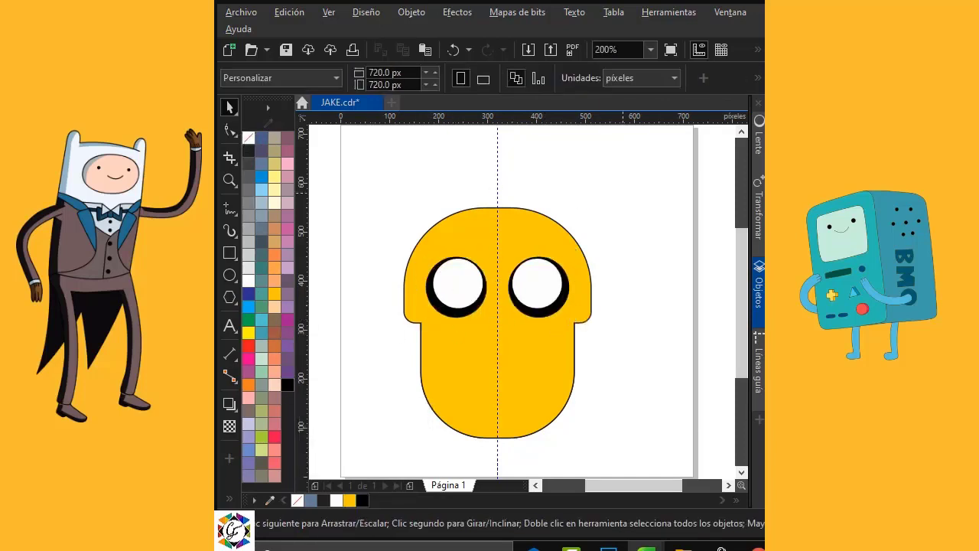
Step: Lengthen the lower part of the head by moving its bottom nodes downward
scroll(621, 195, up, 1)
click(561, 173)
drag(527, 158, 528, 171)
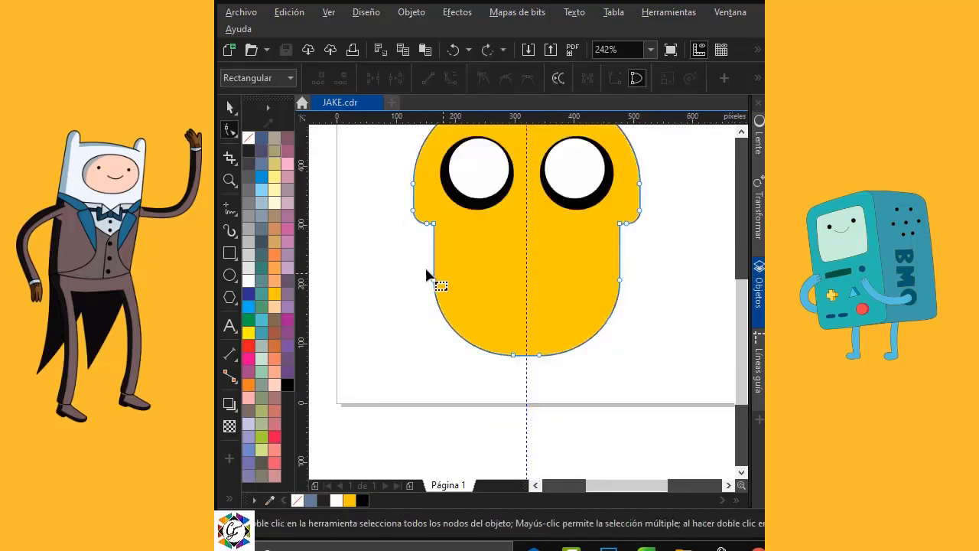
drag(411, 265, 648, 380)
drag(620, 281, 621, 315)
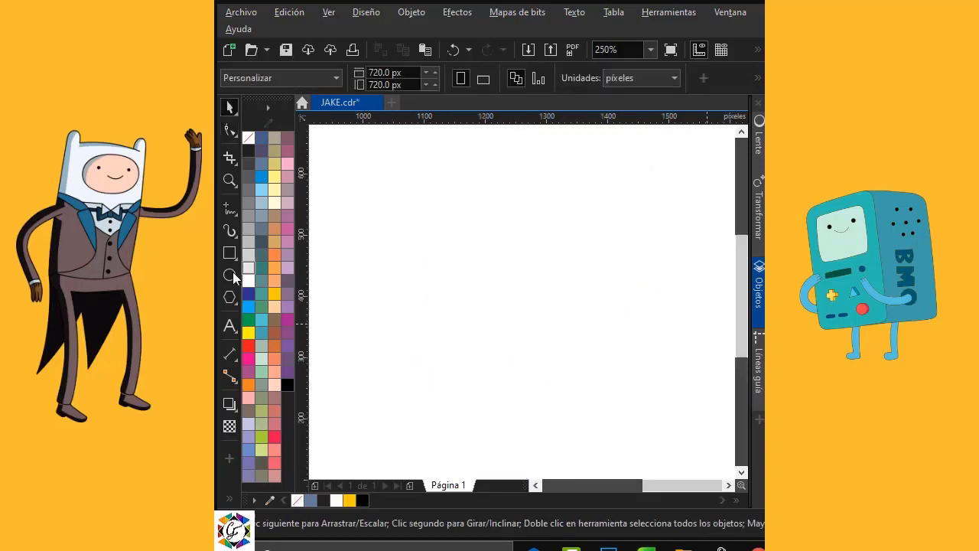
Step: Draw an ellipse about 191 × 124 px beside the page and a rectangle over it, matched to its width and about 336 px tall
click(231, 274)
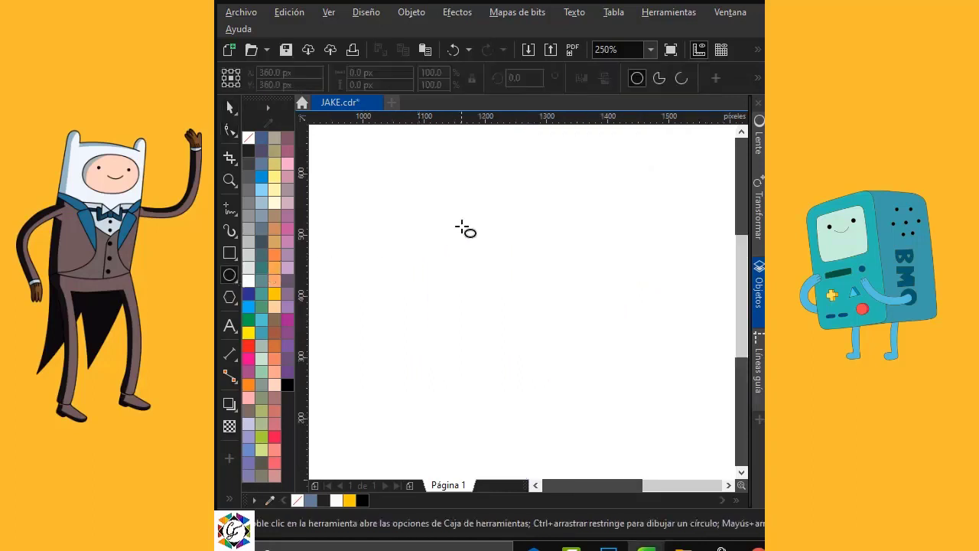
drag(461, 228, 579, 302)
click(230, 253)
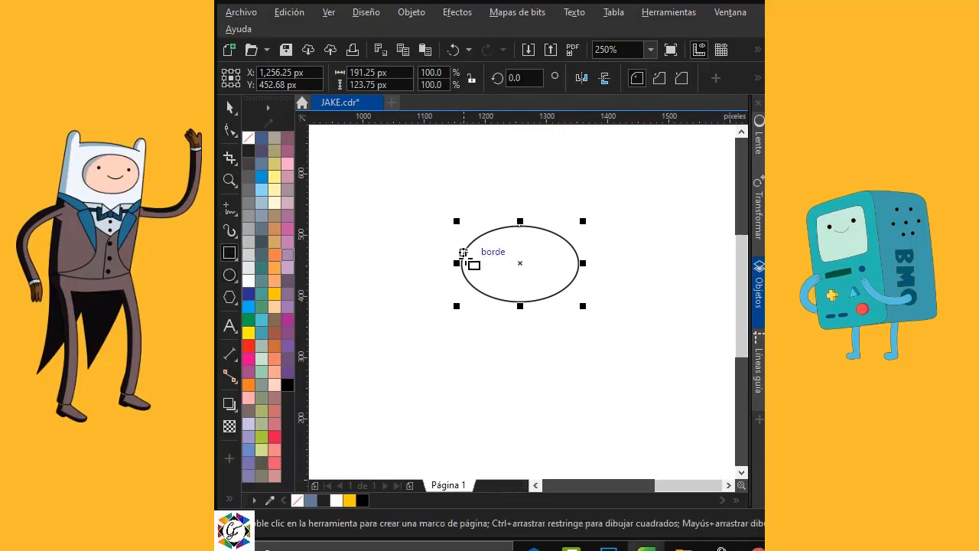
drag(457, 174, 579, 264)
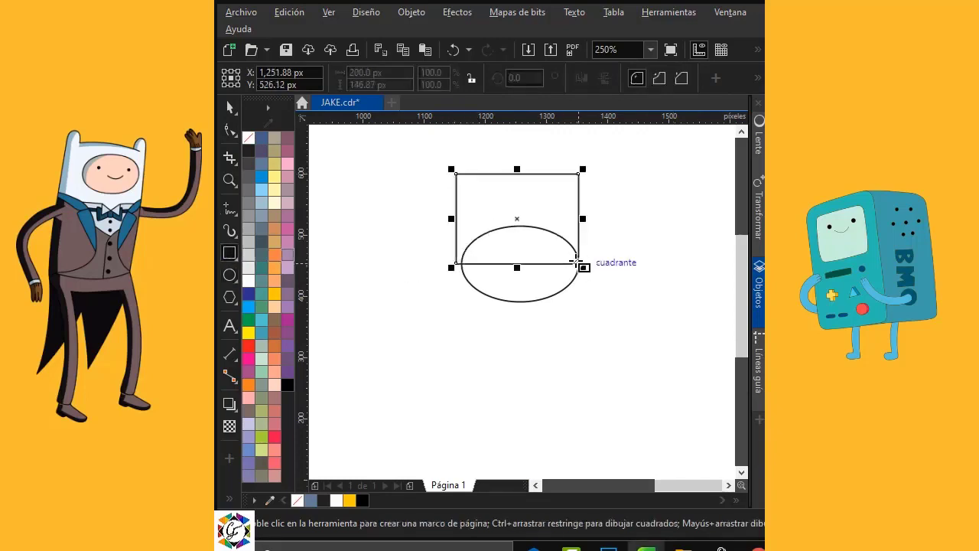
key(space)
drag(451, 220, 461, 264)
drag(521, 268, 508, 379)
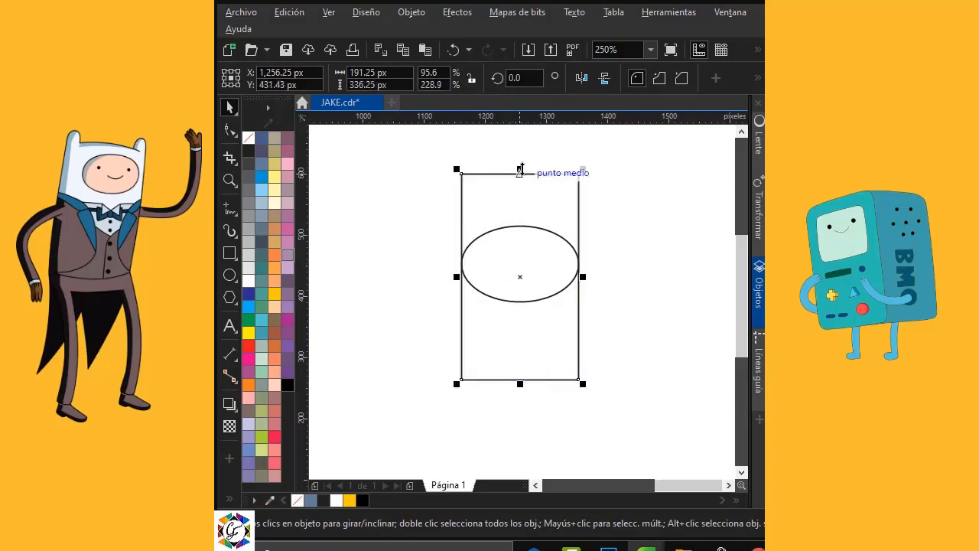
Step: Snap the rectangle's centre height to the ellipse's right quadrant so they touch side by side, and lengthen the rectangle to about 357 px
drag(520, 277, 578, 263)
scroll(627, 352, right, 1)
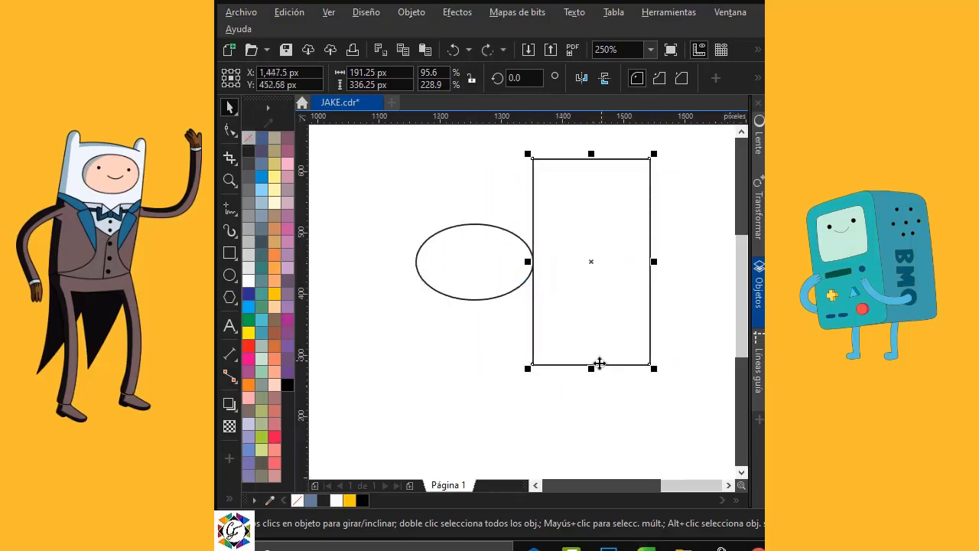
drag(592, 371, 591, 381)
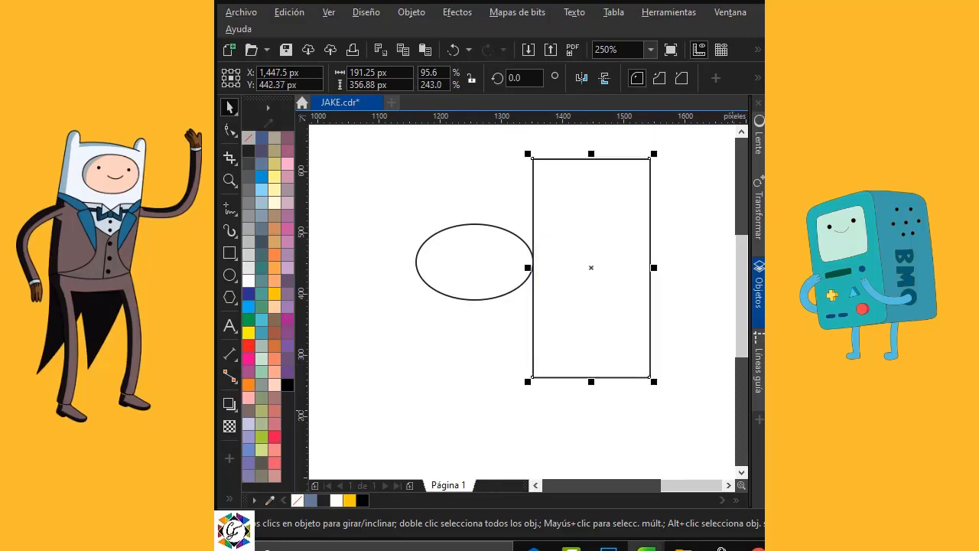
Step: Round all four corners of the rectangle fully so it becomes a vertical capsule
click(231, 130)
click(264, 130)
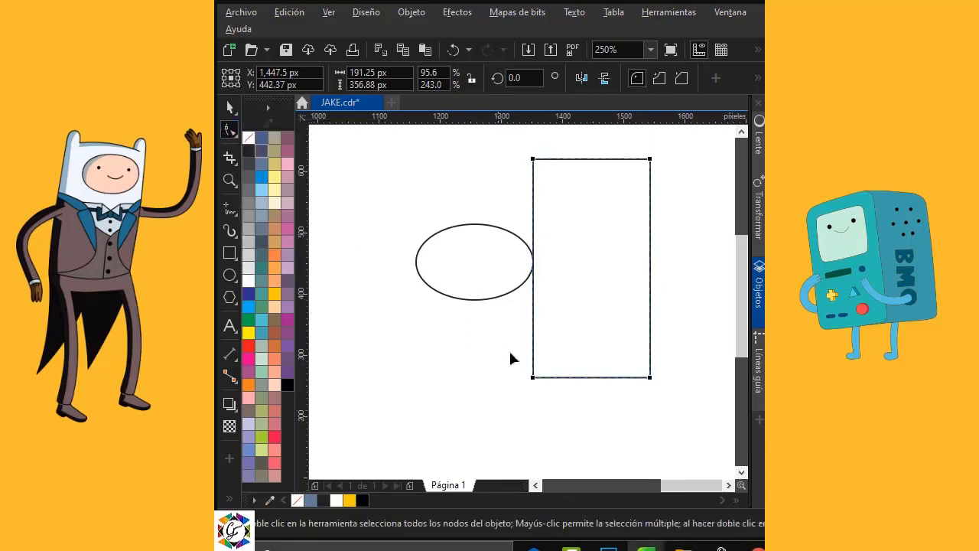
drag(533, 378, 533, 322)
key(space)
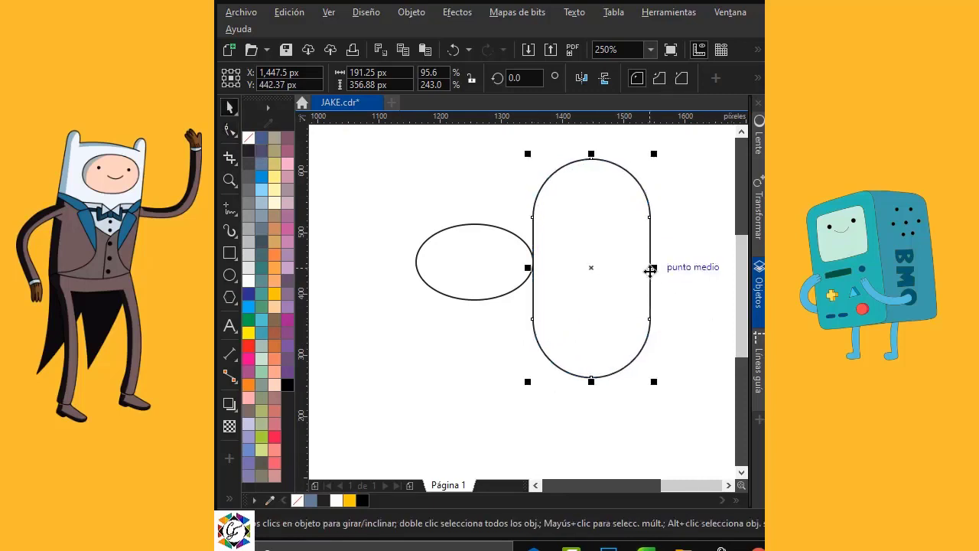
Step: Place a copy of the capsule on the opposite side of the ellipse, touching its left quadrant
drag(650, 269, 416, 262)
click(692, 322)
scroll(692, 322, down, 1)
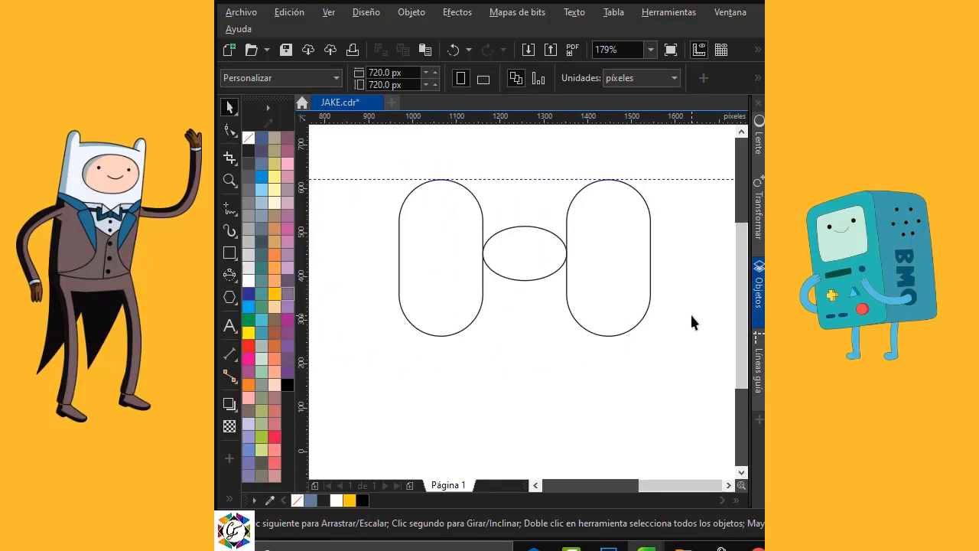
Step: Draw a large 3-point ellipse spanning from the left capsule's outer lower node to the right capsule's outer lower node
click(425, 308)
click(229, 273)
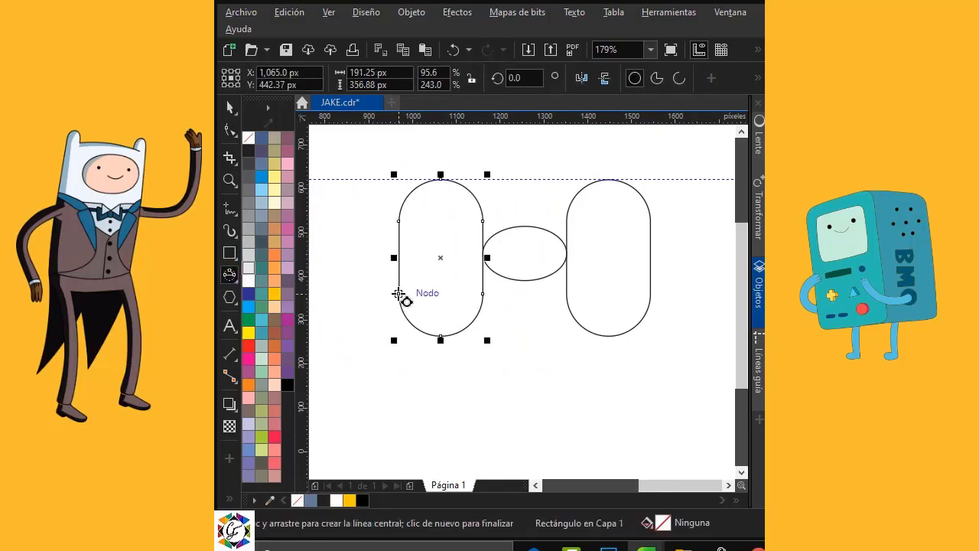
drag(398, 294, 649, 292)
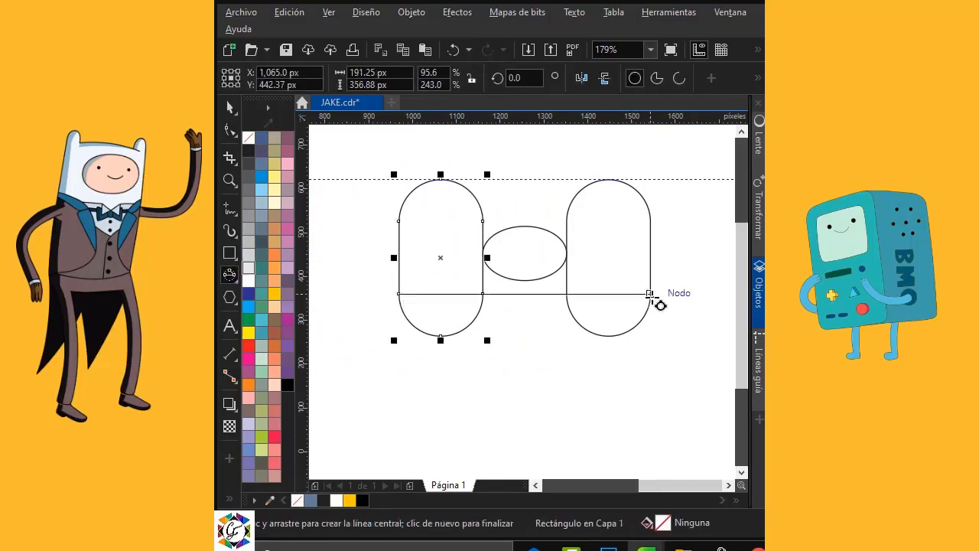
click(625, 403)
key(space)
click(516, 146)
Step: Create an enlarged concentric copy of the small ellipse, reaching up to just below the large ellipse's upper edge, and adjust its lower edge
click(540, 230)
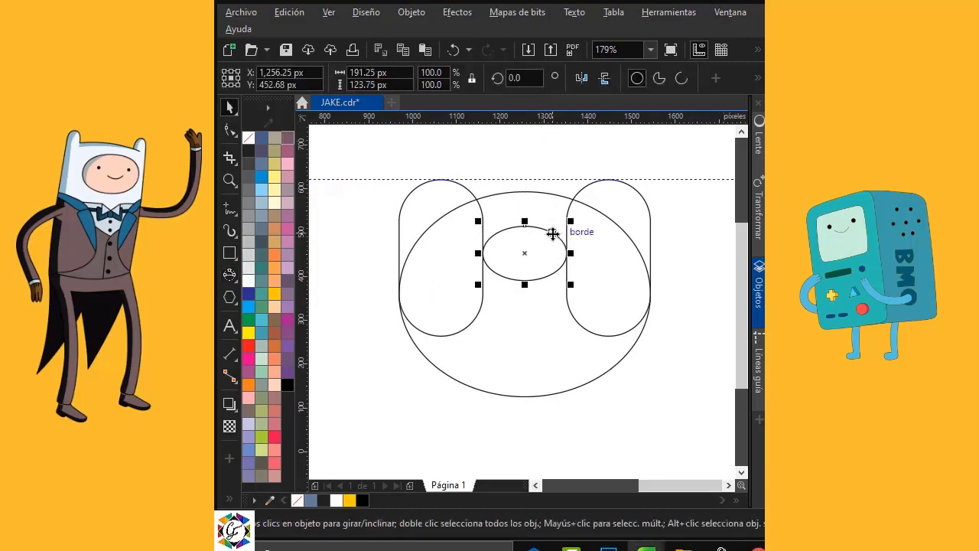
drag(570, 220, 609, 200)
right_click(609, 200)
drag(525, 300, 525, 294)
key(Escape)
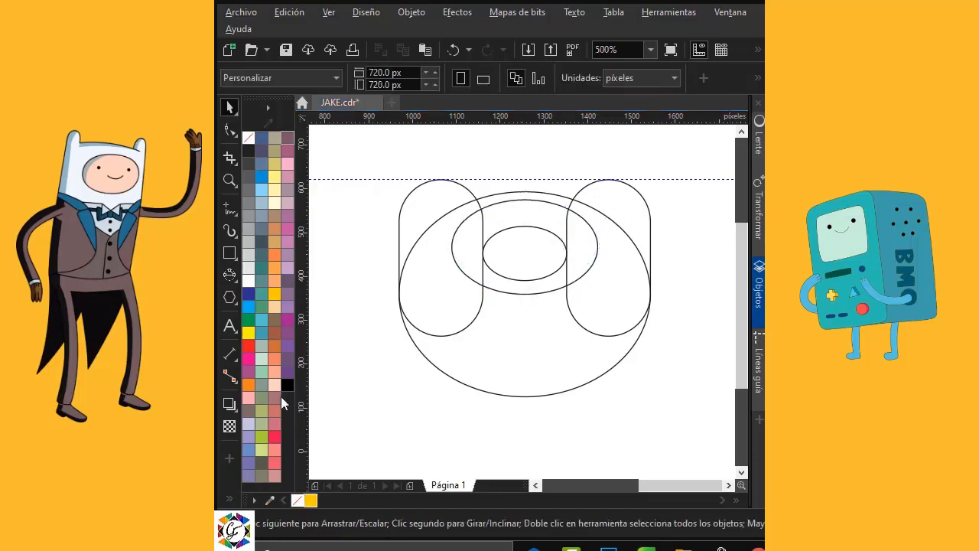
Step: Use Smart Fill to colour the regions of both jowls, the bridge, the nose ellipse and the strip beneath it blue-grey (C40 M20 Y0 K40)
click(228, 500)
click(254, 489)
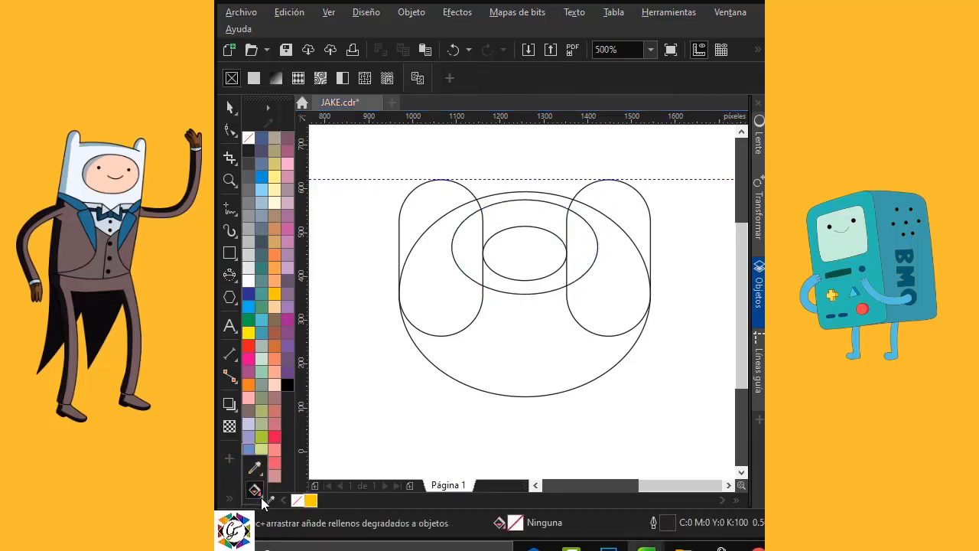
click(322, 507)
click(448, 285)
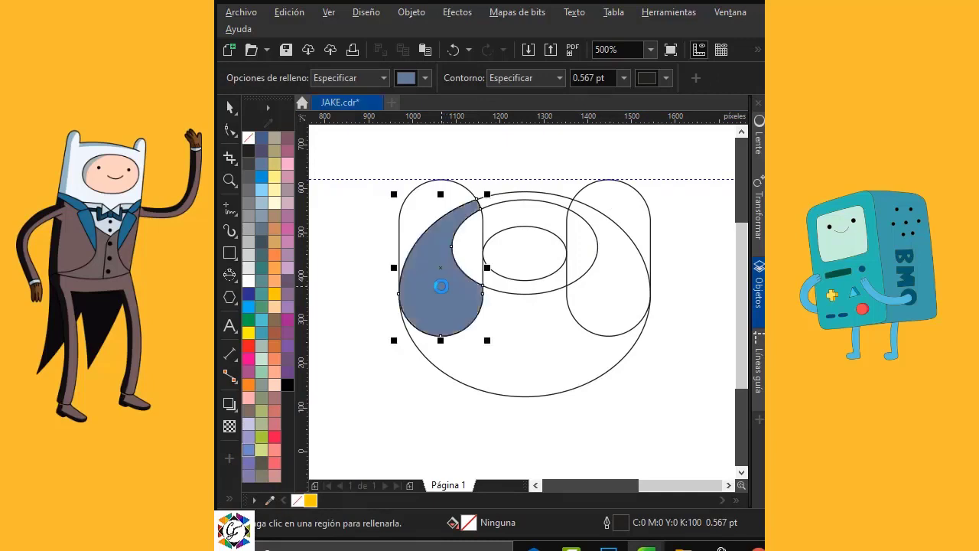
click(467, 241)
click(525, 213)
click(524, 196)
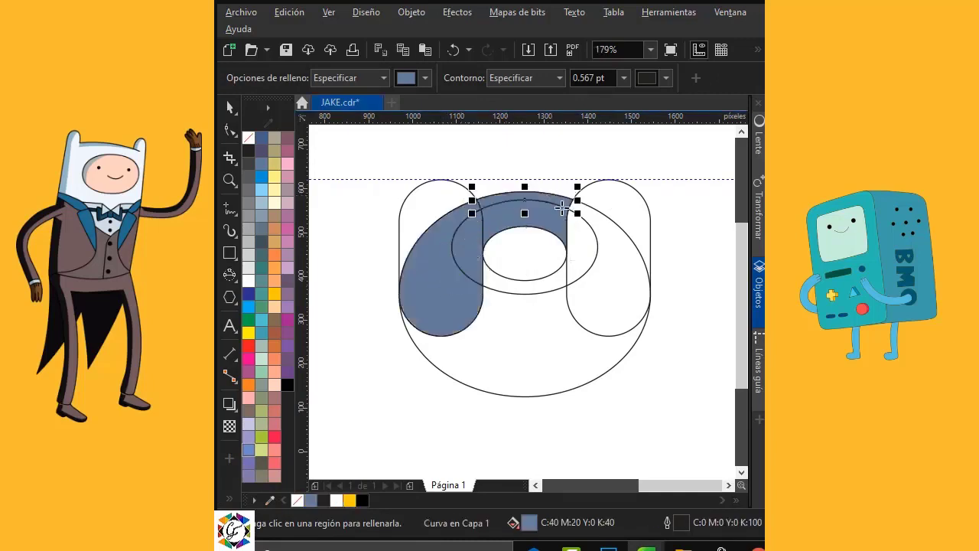
click(593, 247)
click(603, 257)
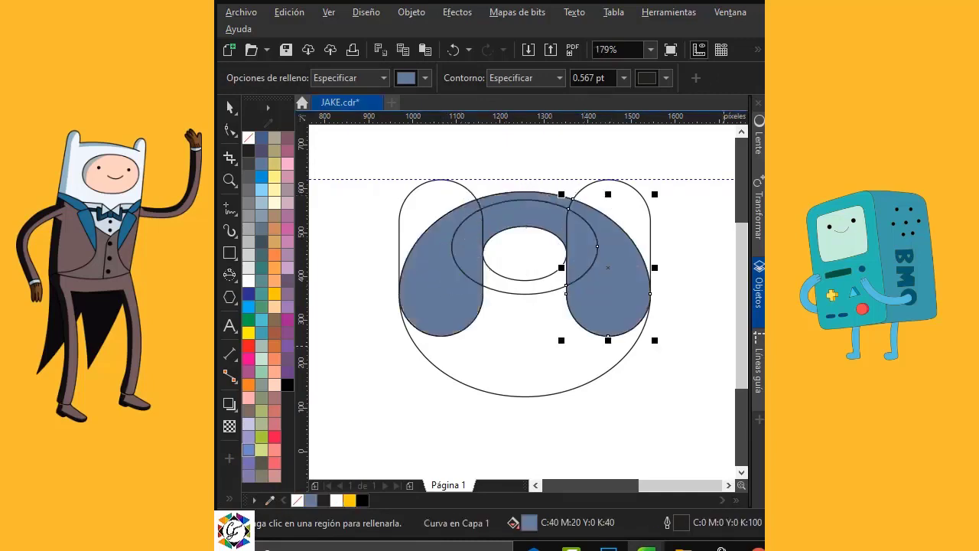
click(520, 261)
click(547, 285)
Step: Weld the filled jowl and bridge pieces into a single snout shape, leaving the nose ellipse separate
key(space)
click(456, 284)
shift+click(468, 250)
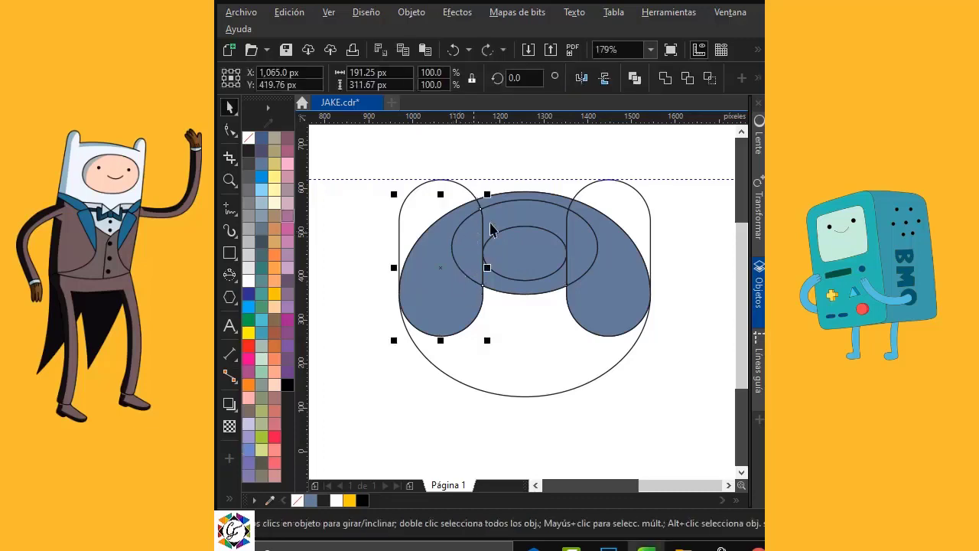
shift+click(515, 217)
shift+click(557, 200)
shift+click(594, 239)
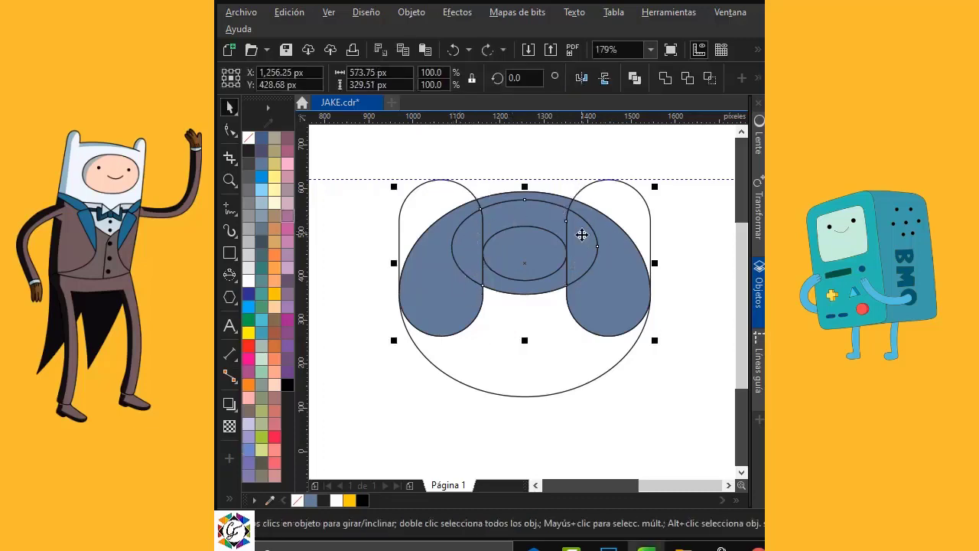
click(665, 79)
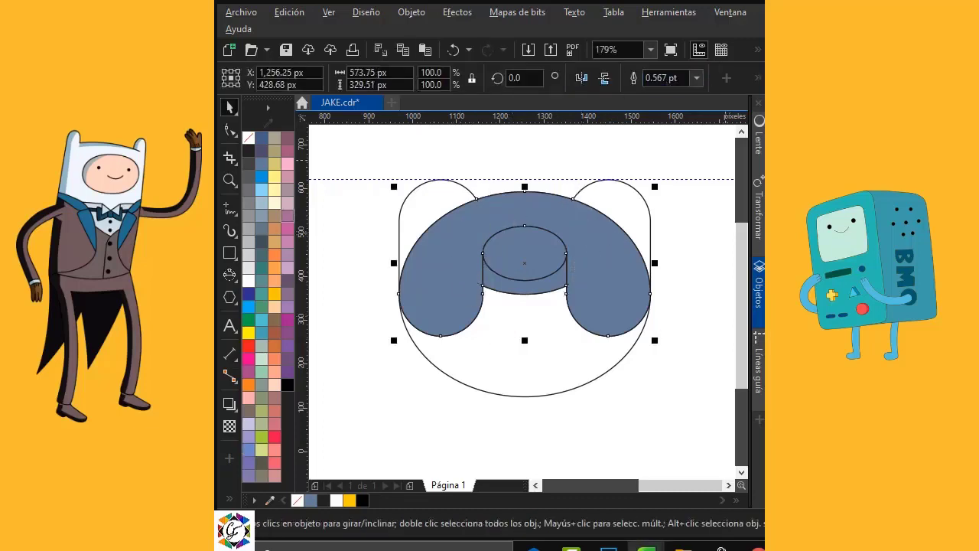
Step: Move the filled snout and nose clear of the construction shapes and delete the leftover ellipses and capsules
click(686, 287)
scroll(686, 286, down, 1)
click(460, 321)
drag(449, 289, 623, 301)
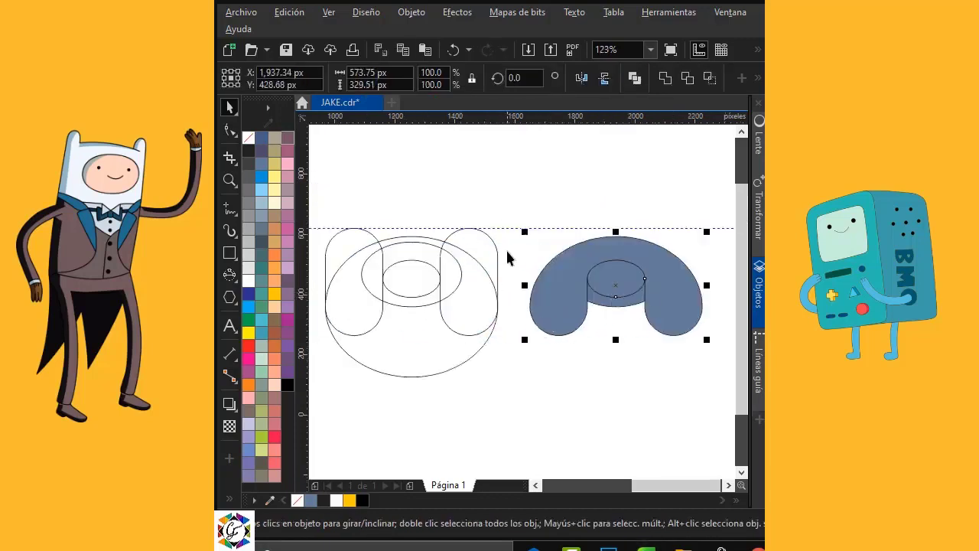
click(525, 182)
drag(334, 381, 319, 382)
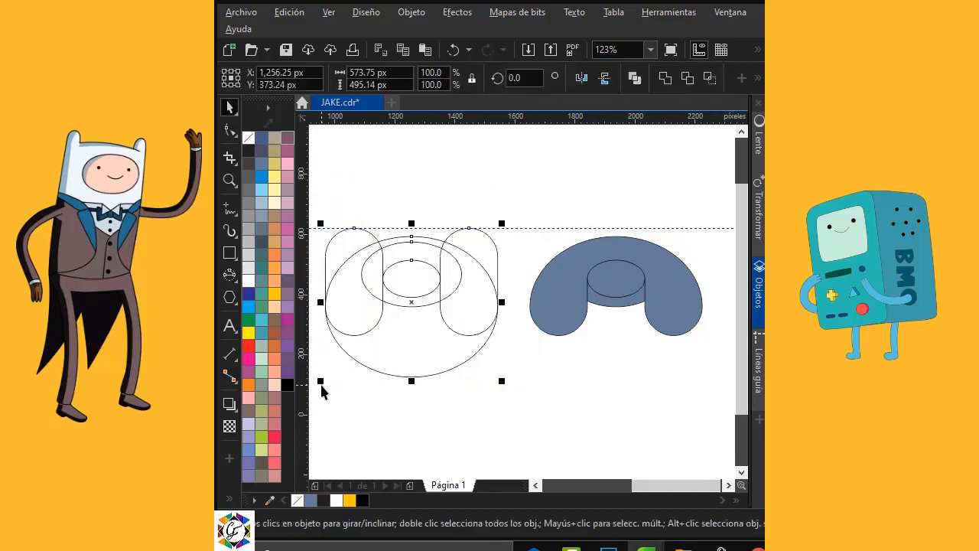
key(Delete)
Step: Fill the snout with amber yellow and the nose ellipse with black (C100 M100 Y100 K100)
scroll(594, 263, up, 2)
click(579, 275)
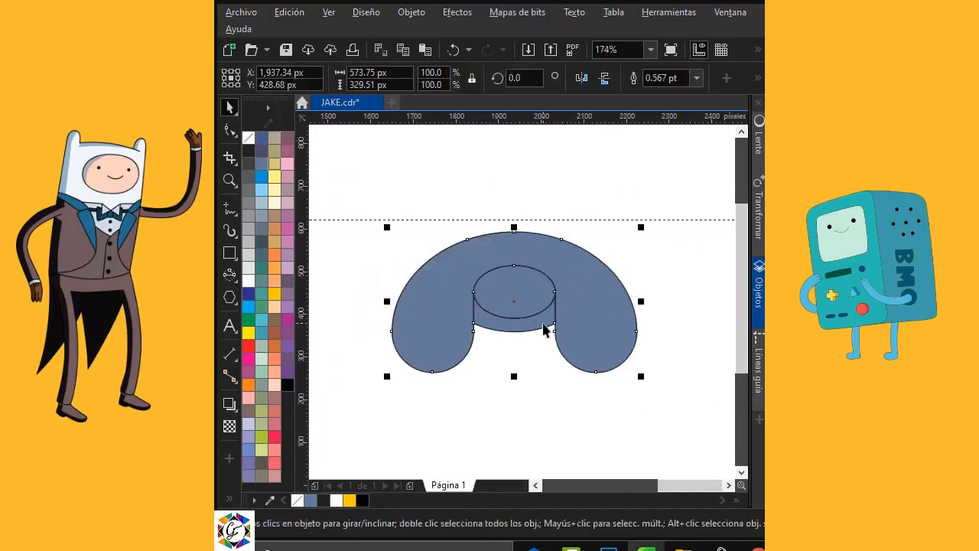
click(348, 501)
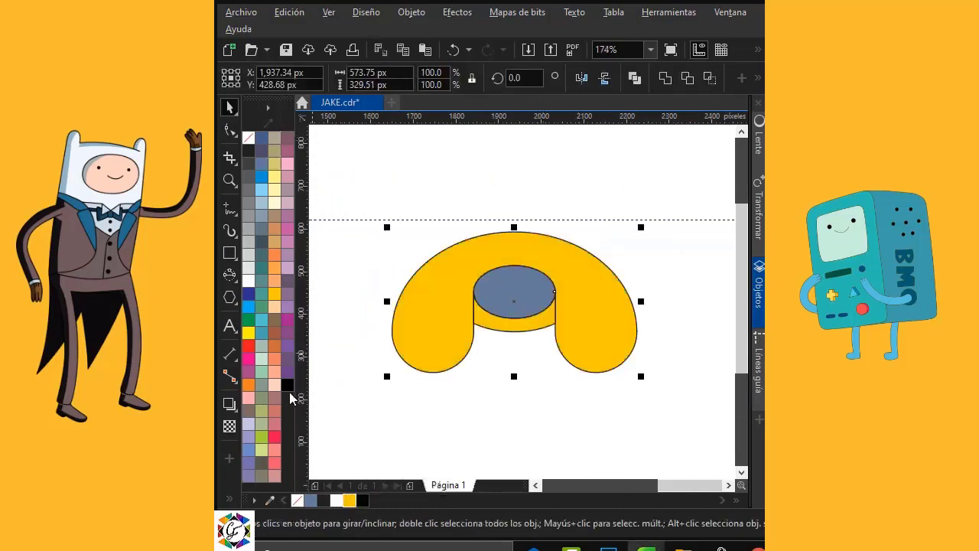
click(507, 306)
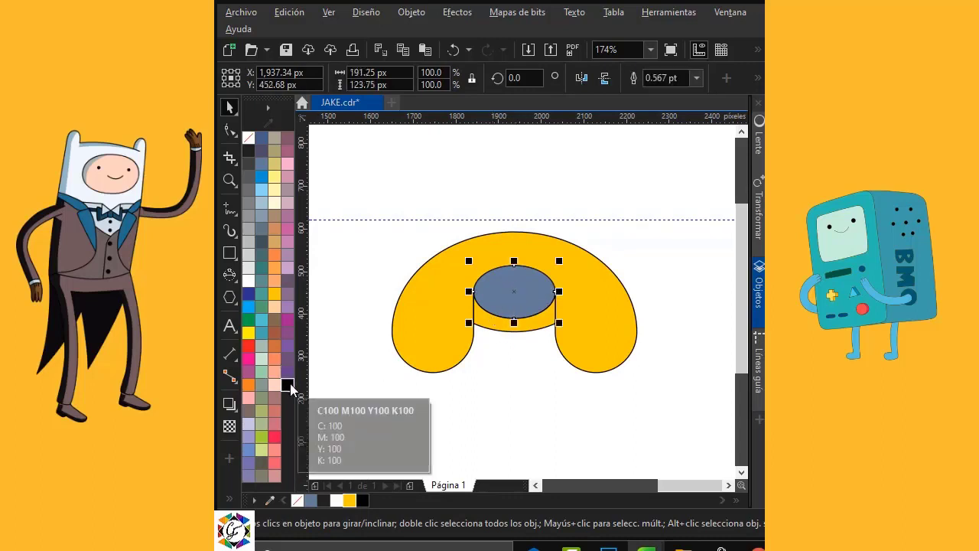
click(287, 384)
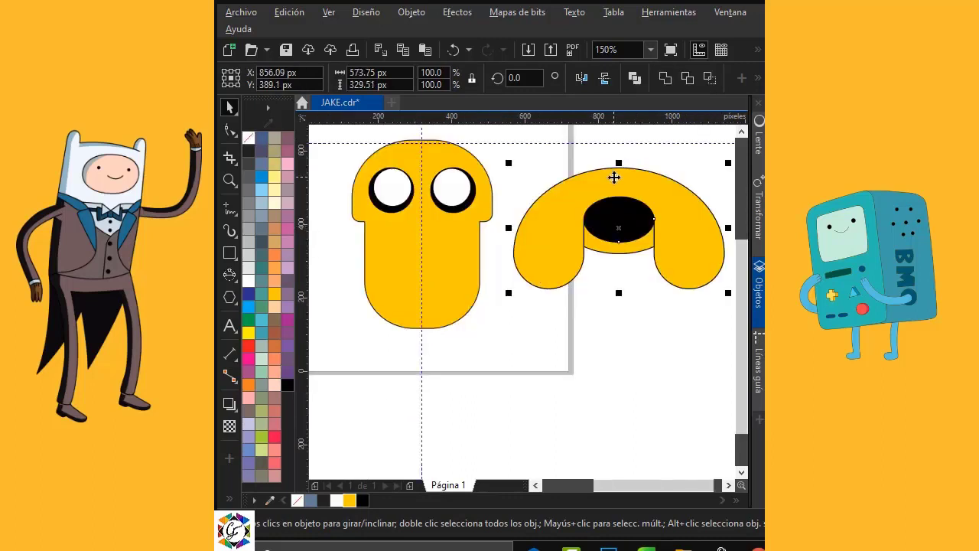
Step: Group the snout and nose beside the head and scale the group down proportionally to about 298 px wide
right_click(615, 173)
click(652, 170)
drag(731, 161, 672, 192)
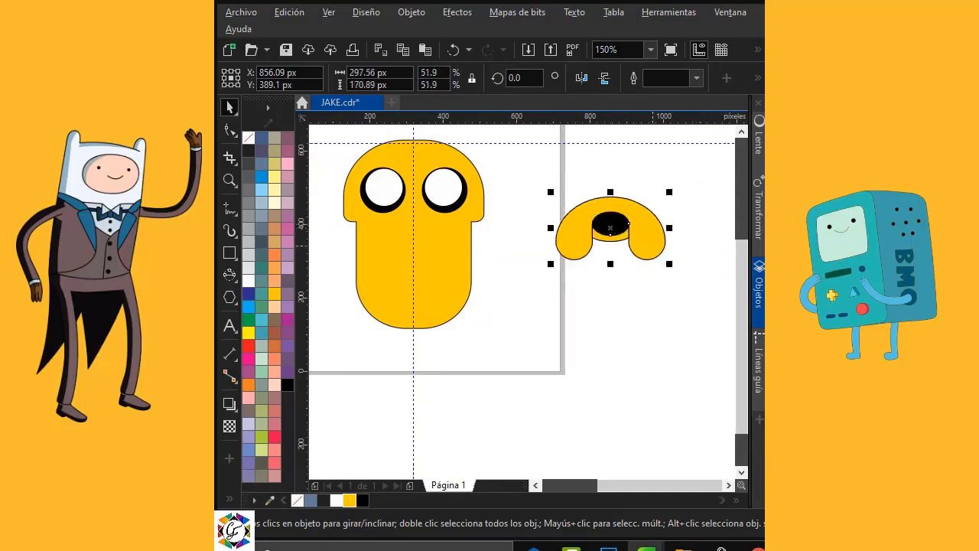
Step: Place the snout group on the head's centreline, overlapping the lower part of the eyes, and reduce its size to fit the face
drag(609, 227, 414, 224)
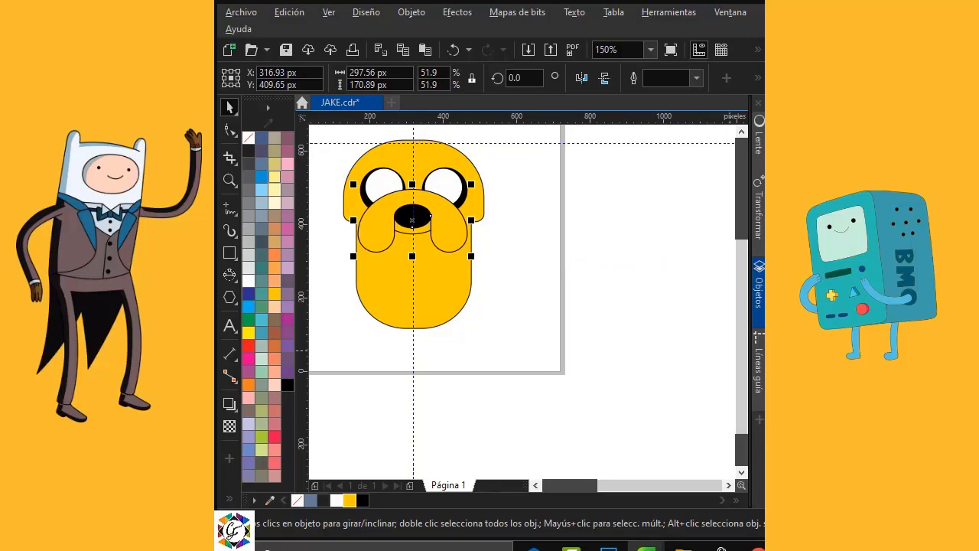
scroll(353, 135, up, 3)
drag(659, 450, 628, 433)
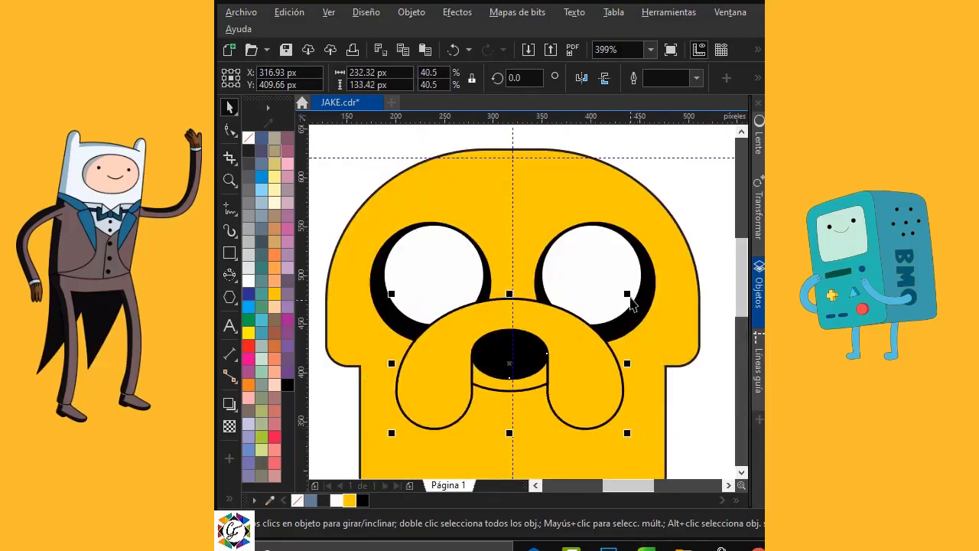
drag(628, 293, 633, 290)
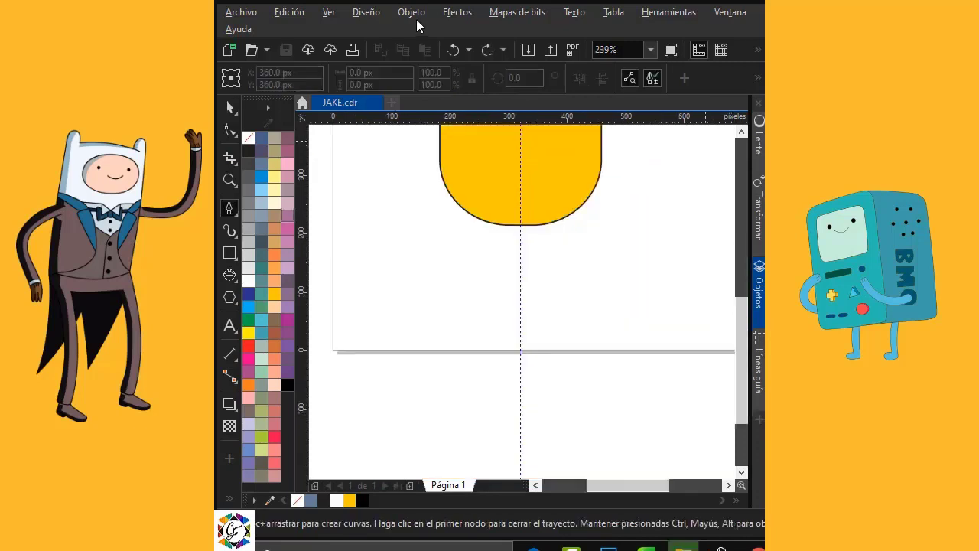
Step: Create a new symmetry and move its vertical mirror line onto the head's centreline at X 320.02 px
click(413, 13)
mouse_move(499, 51)
click(727, 52)
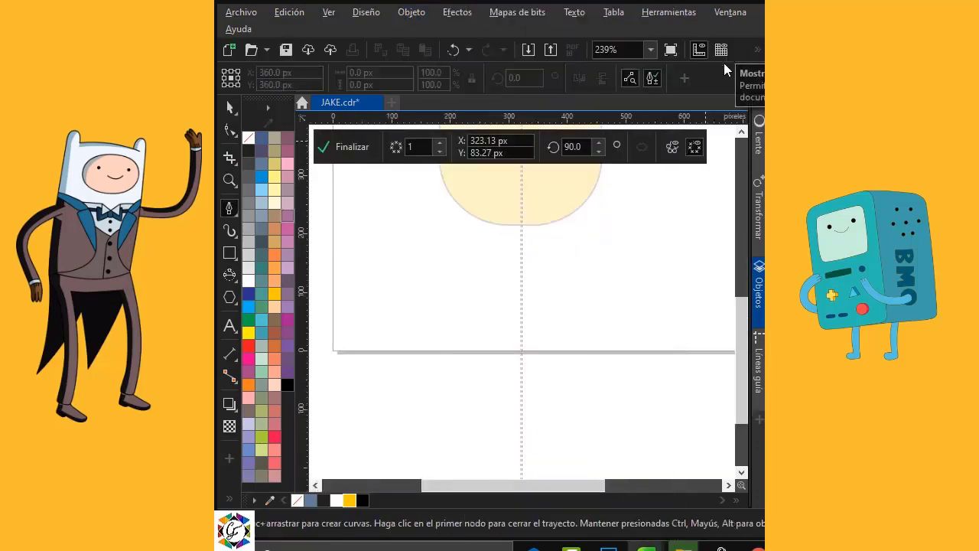
click(229, 109)
click(520, 254)
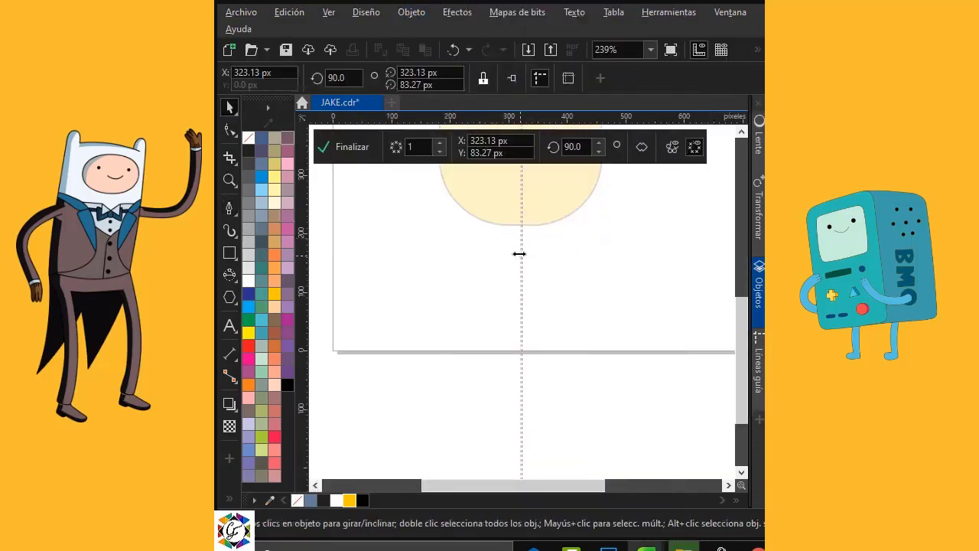
Step: Draw the right leg and foot as an open Pen curve from the body's lower edge, about 116 px wide and 240 px tall
click(224, 211)
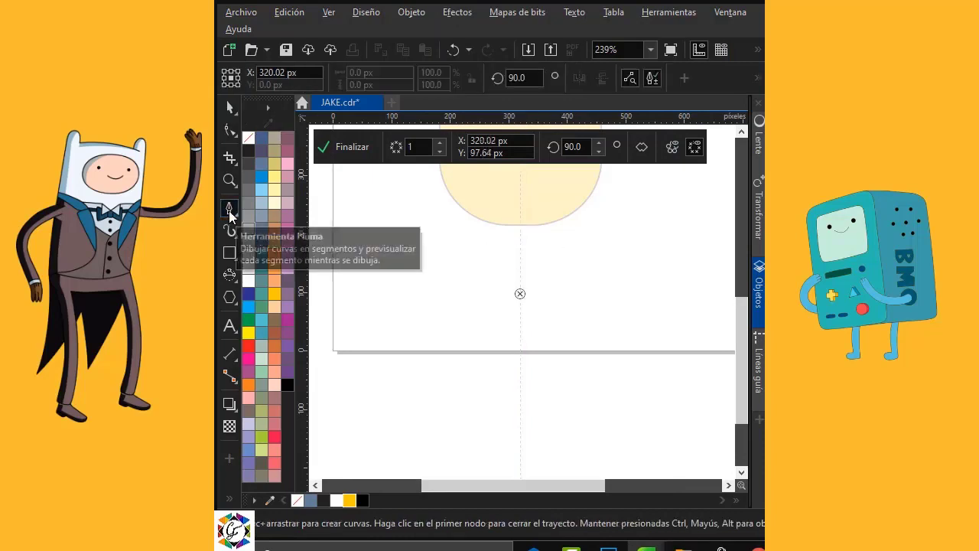
click(561, 210)
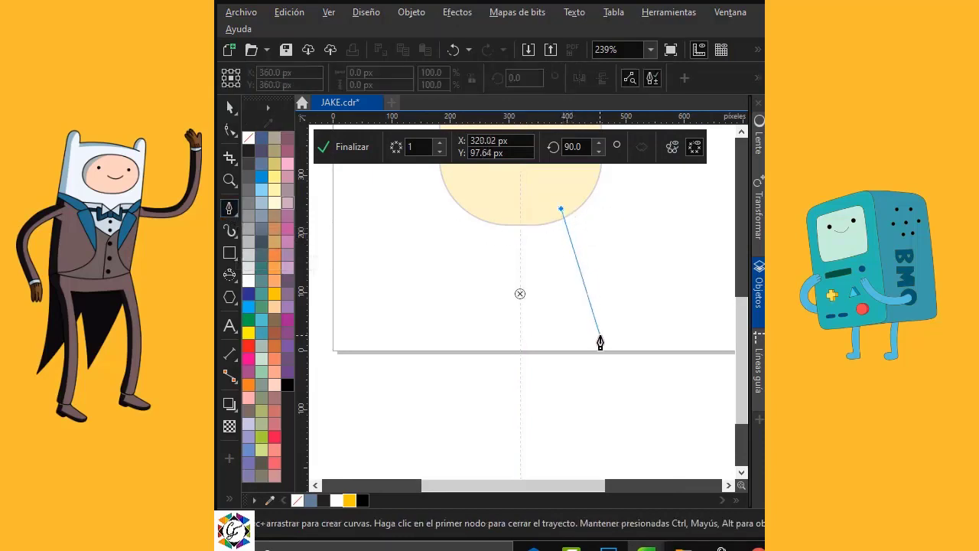
drag(597, 342, 596, 392)
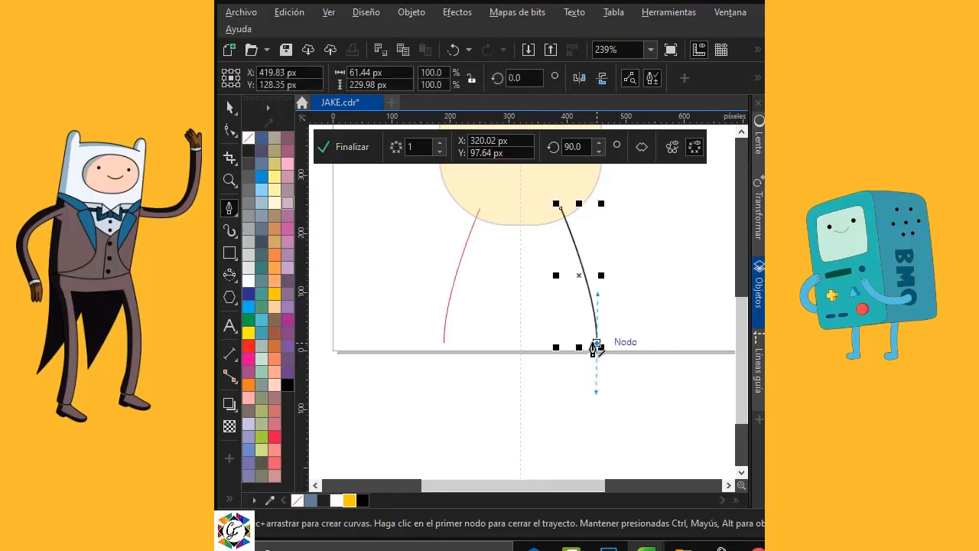
click(597, 344)
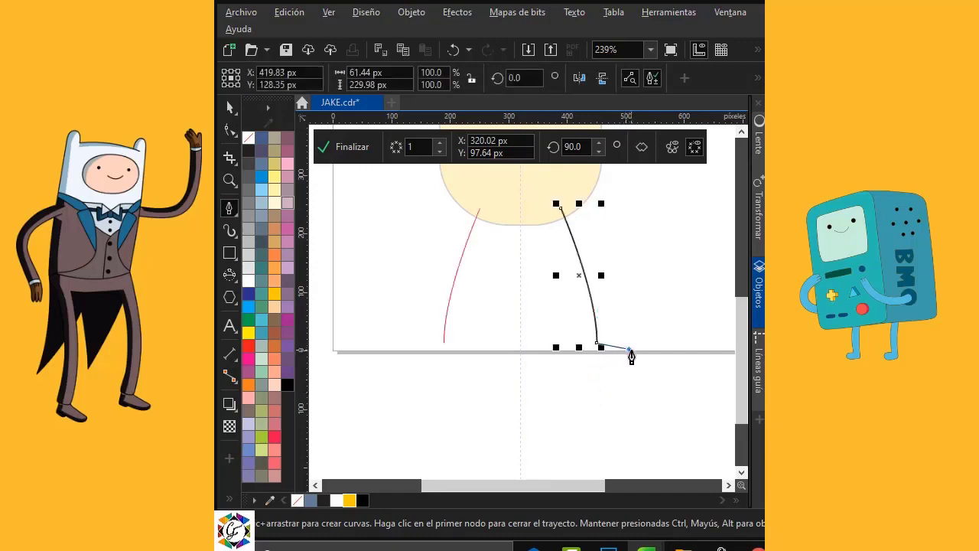
drag(634, 360, 640, 358)
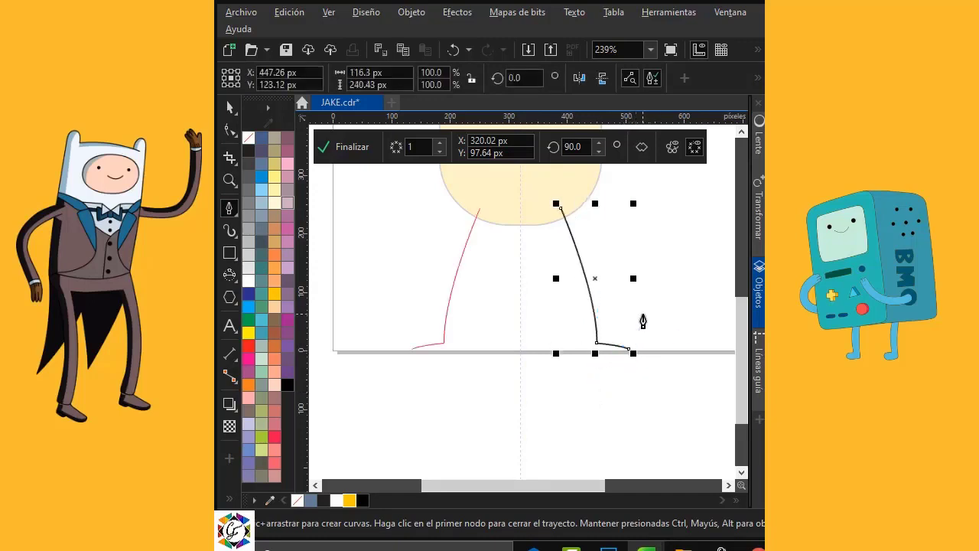
Step: Set the leg curve's outline width to 8 pt and convert the outline to an object
click(230, 111)
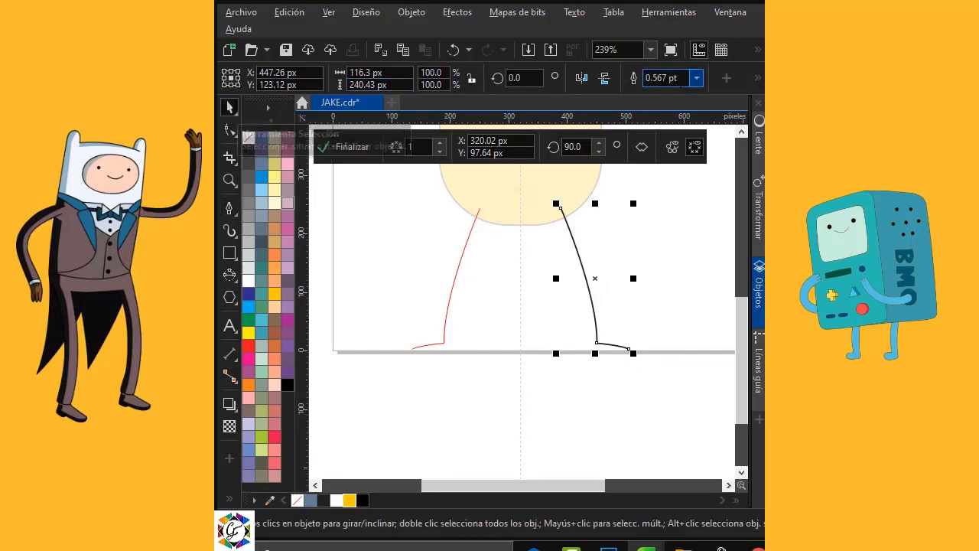
click(696, 78)
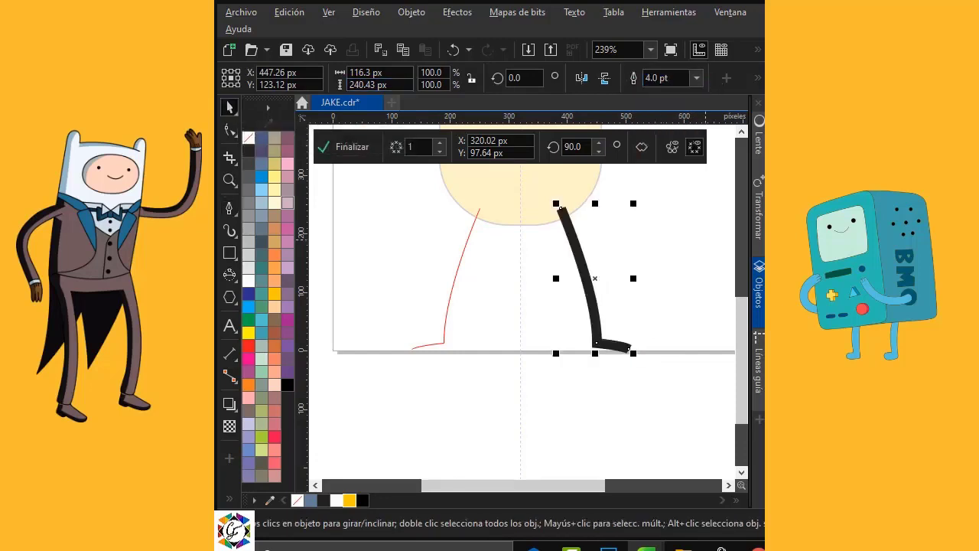
click(698, 79)
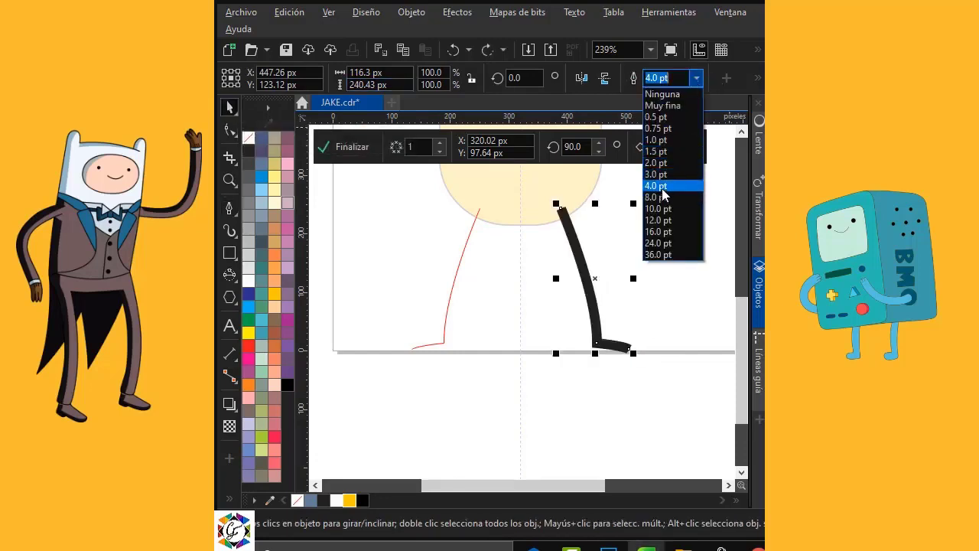
click(662, 200)
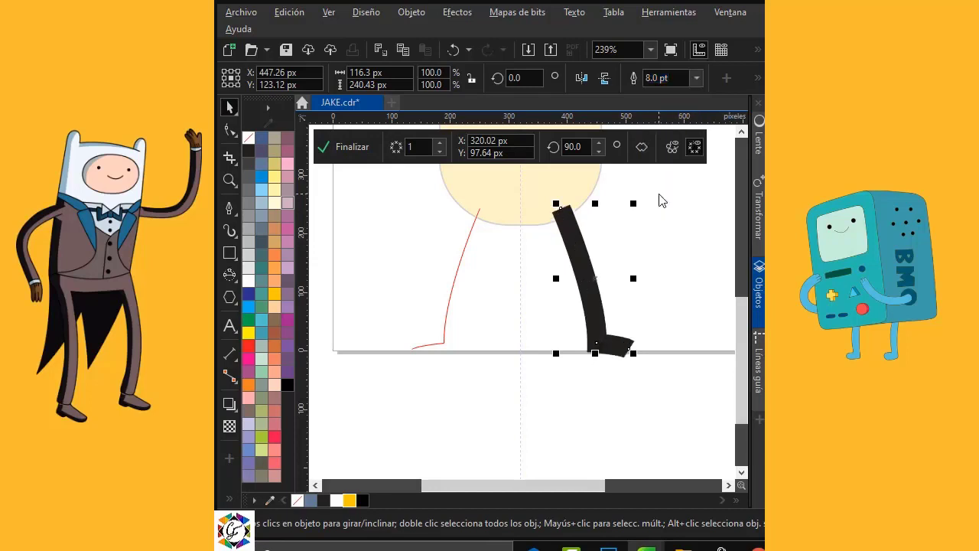
click(415, 16)
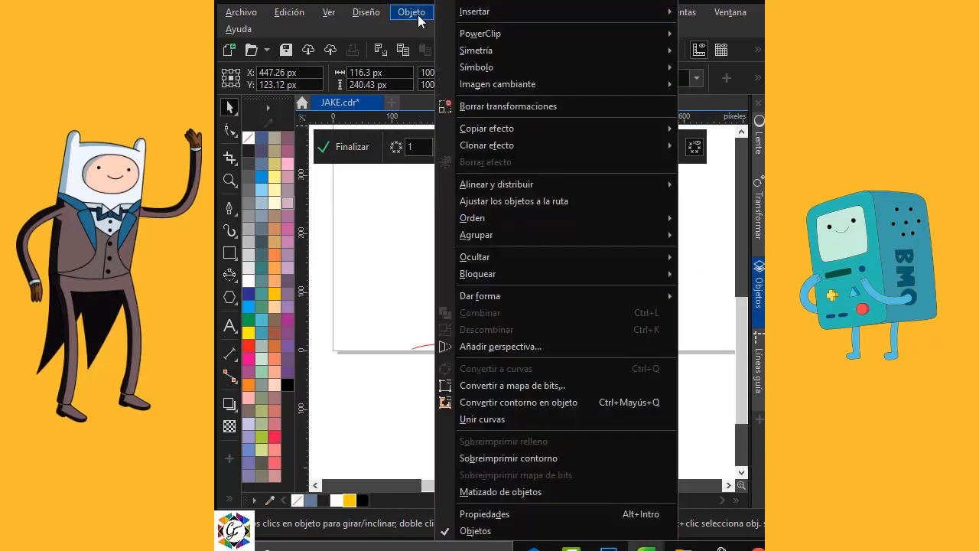
click(540, 403)
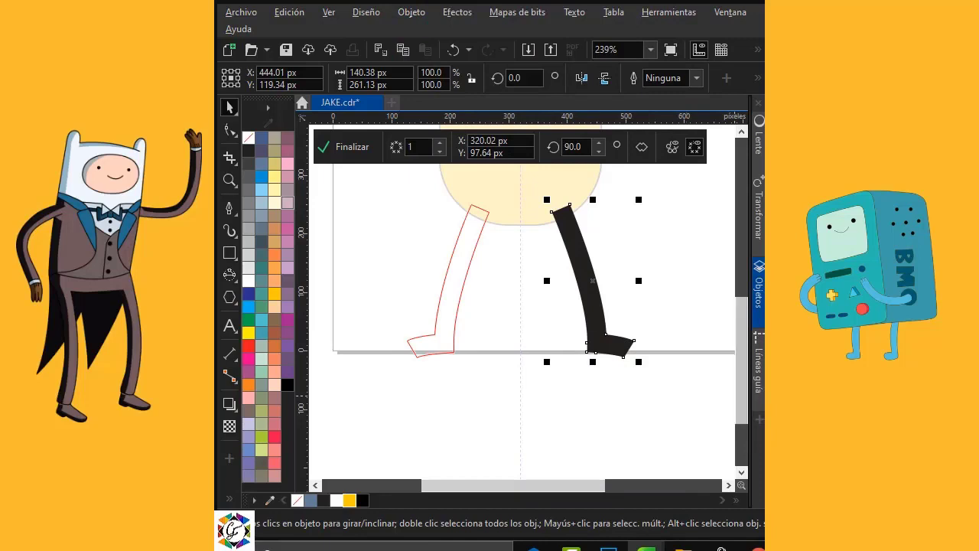
Step: Select all nodes of the right leg shape and convert its segments to curves
key(z)
drag(700, 369, 490, 177)
click(229, 130)
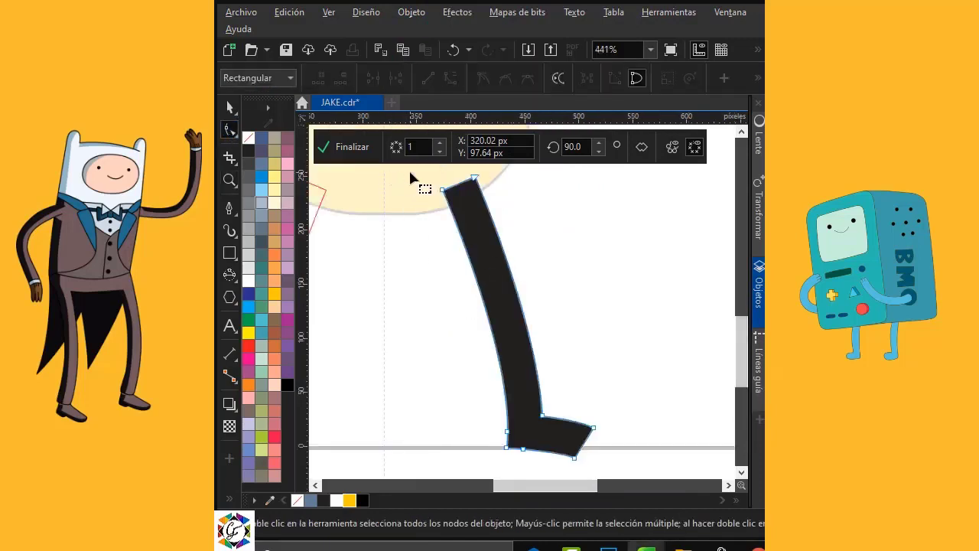
drag(610, 463, 612, 464)
click(451, 80)
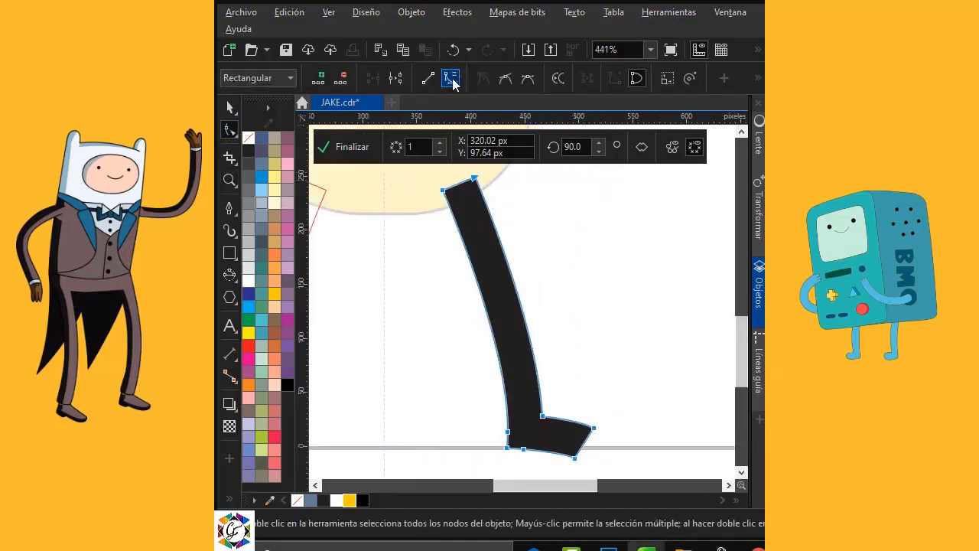
click(568, 247)
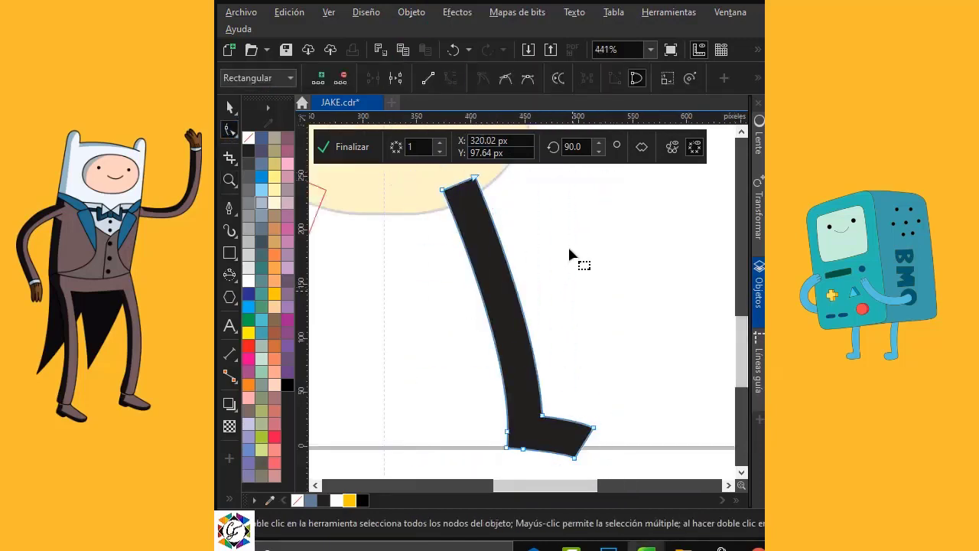
Step: Round the foot by deleting the corner nodes at the heel and toe and adjusting the neighbouring nodes and handles
double_click(507, 449)
drag(508, 432, 507, 416)
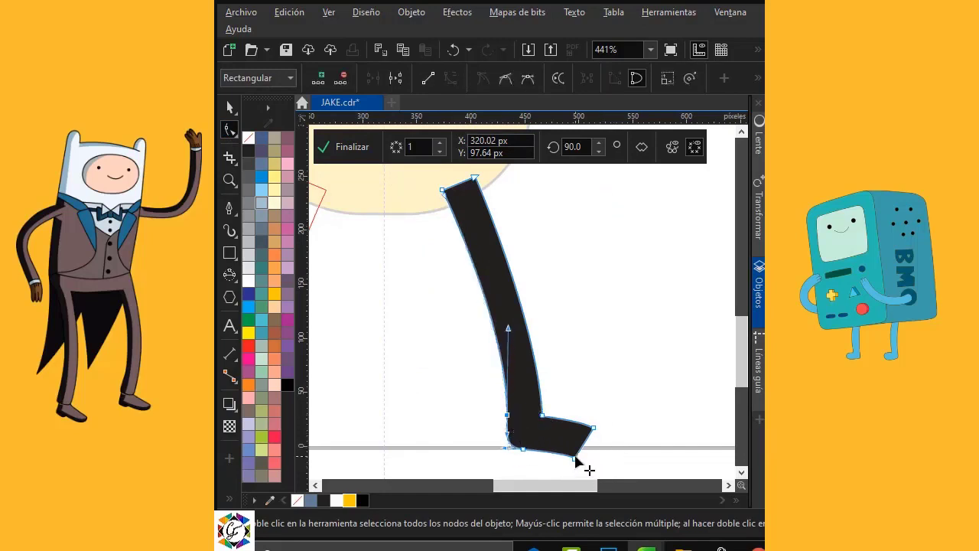
click(599, 449)
double_click(593, 428)
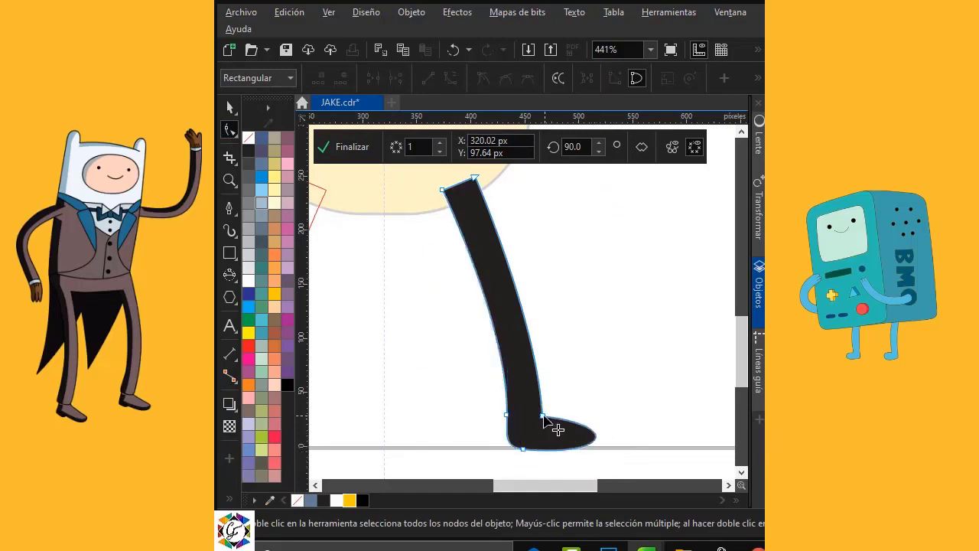
click(544, 416)
mouse_move(607, 457)
mouse_down()
mouse_move(599, 467)
mouse_move(623, 428)
mouse_move(632, 432)
mouse_move(606, 443)
mouse_up()
scroll(594, 481, down, 1)
scroll(595, 474, down, 1)
scroll(741, 373, up, 2)
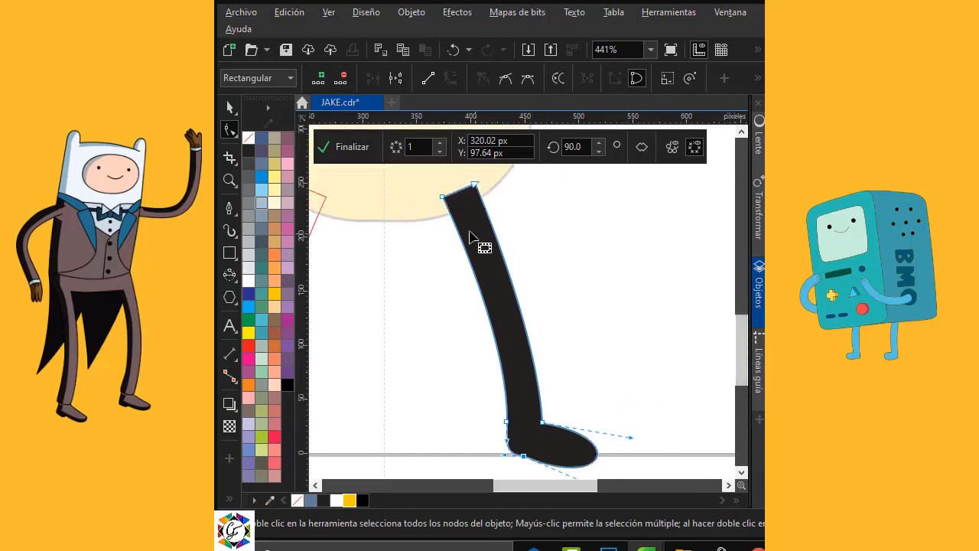
Step: Narrow the leg by moving its upper outer node inward and adjusting the side curve, and refine the heel's curvature
drag(509, 335, 505, 335)
drag(474, 185, 468, 186)
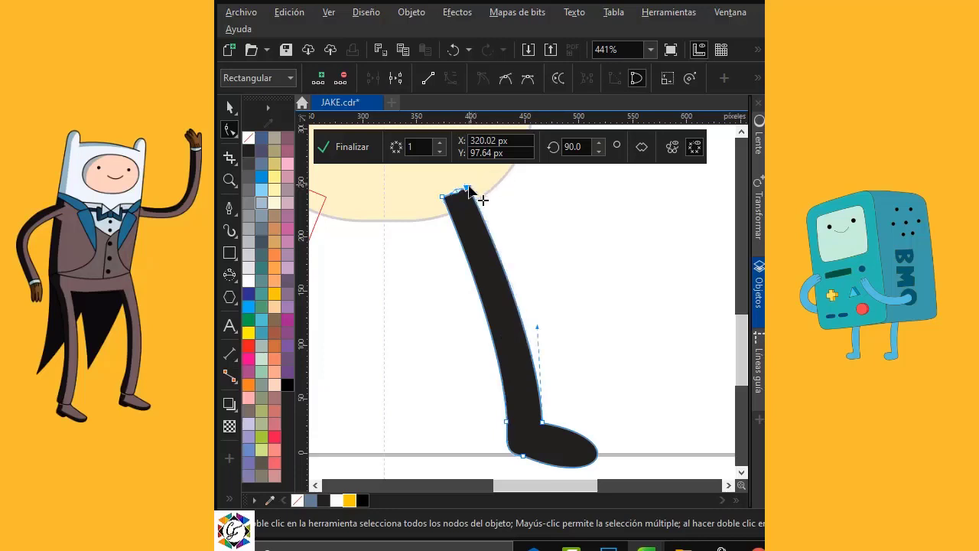
click(522, 457)
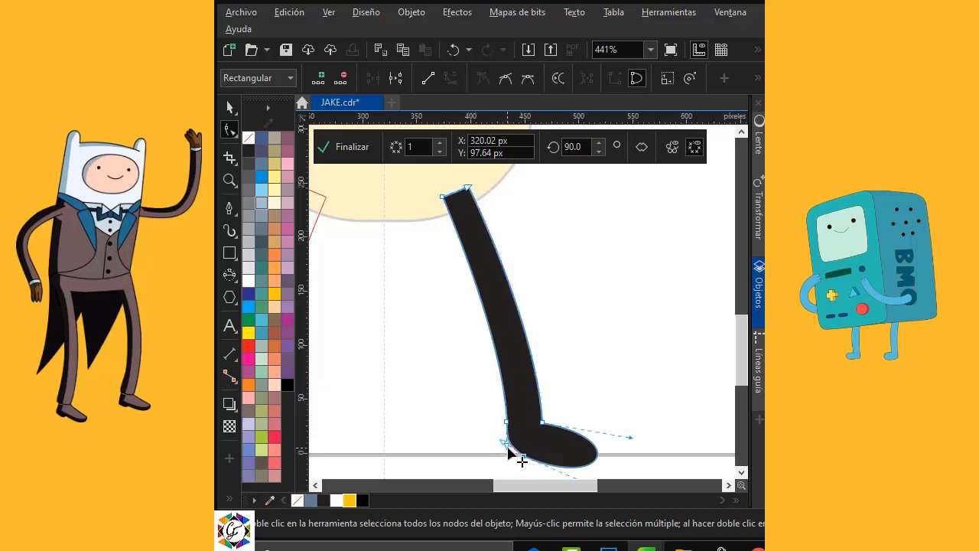
Step: Remove the leg's fill, give it a black outline, and finish editing the symmetry
click(230, 107)
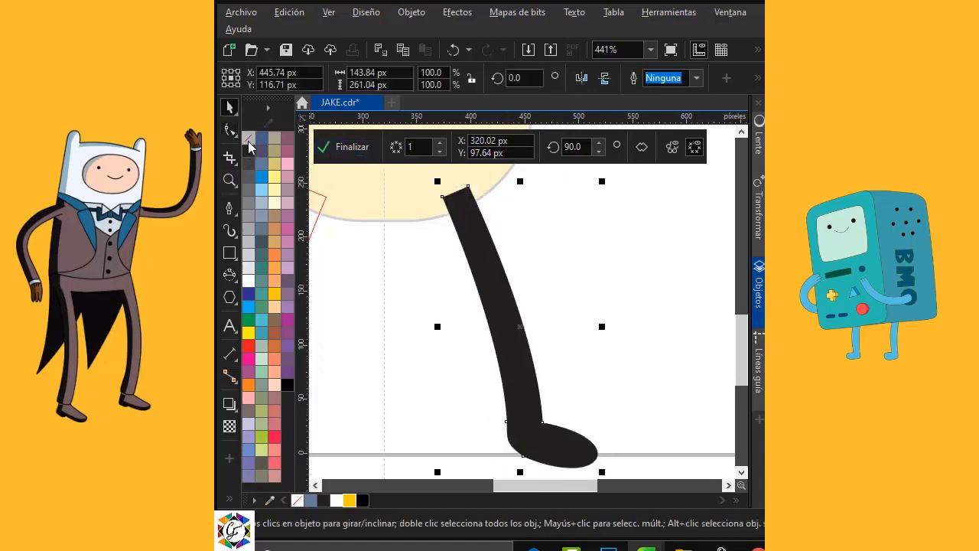
click(250, 142)
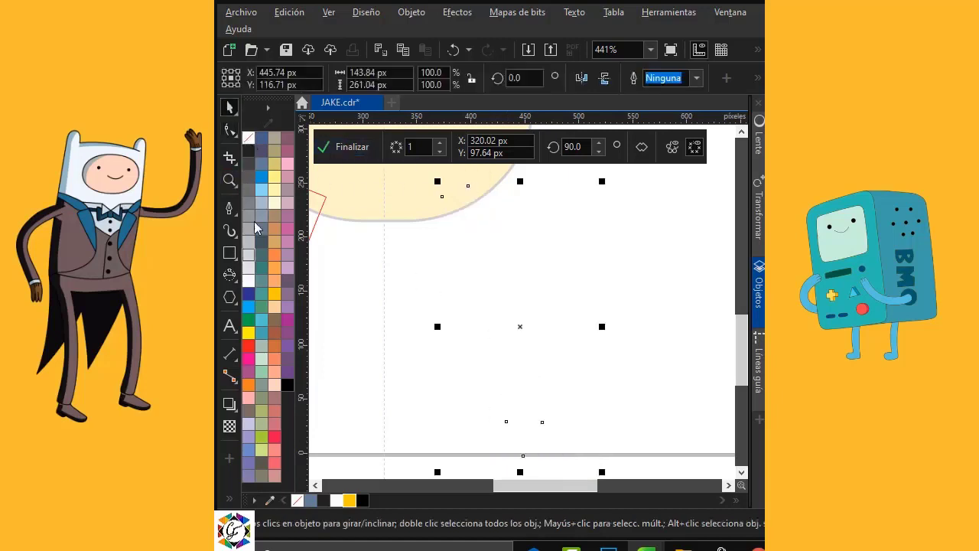
right_click(248, 150)
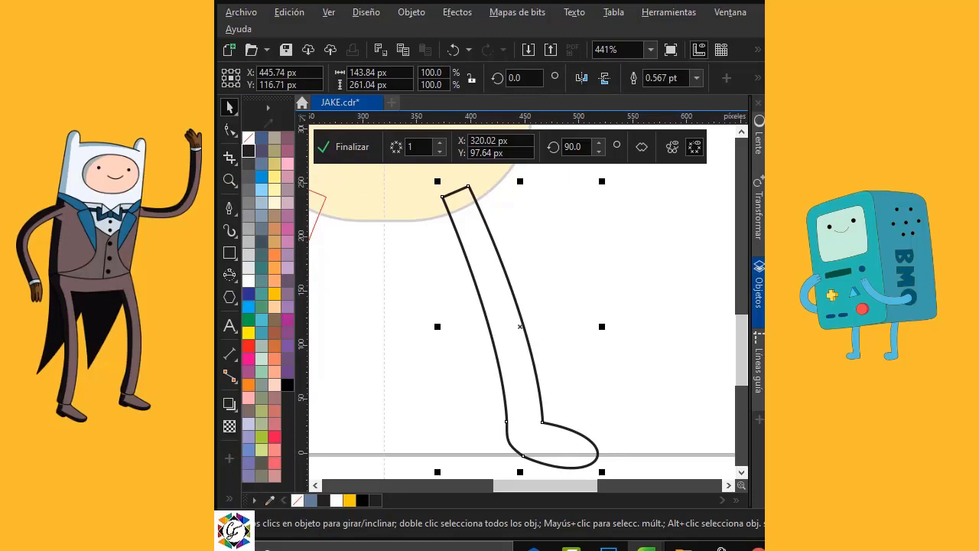
click(348, 150)
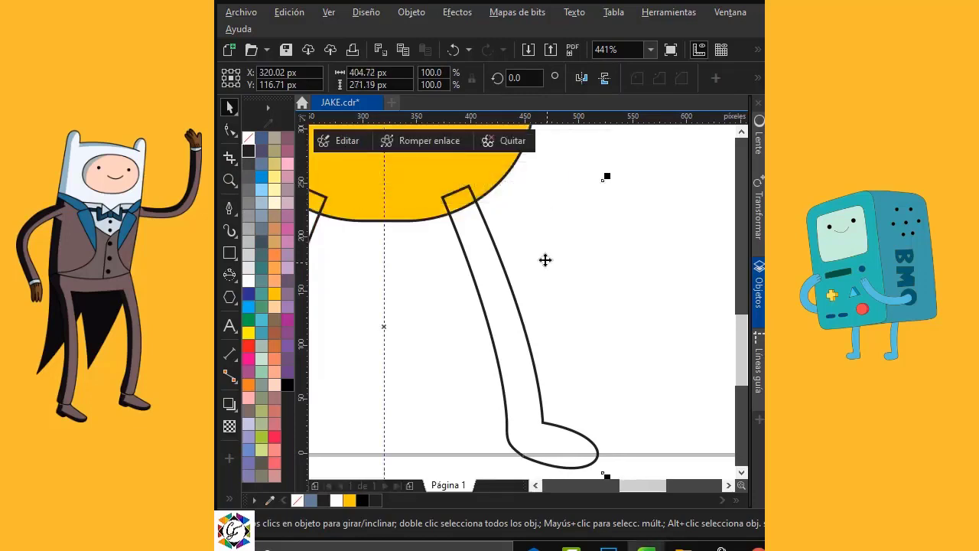
Step: Break the legs' symmetry link and ungroup everything into separate left and right legs
right_click(489, 233)
click(557, 125)
right_click(474, 215)
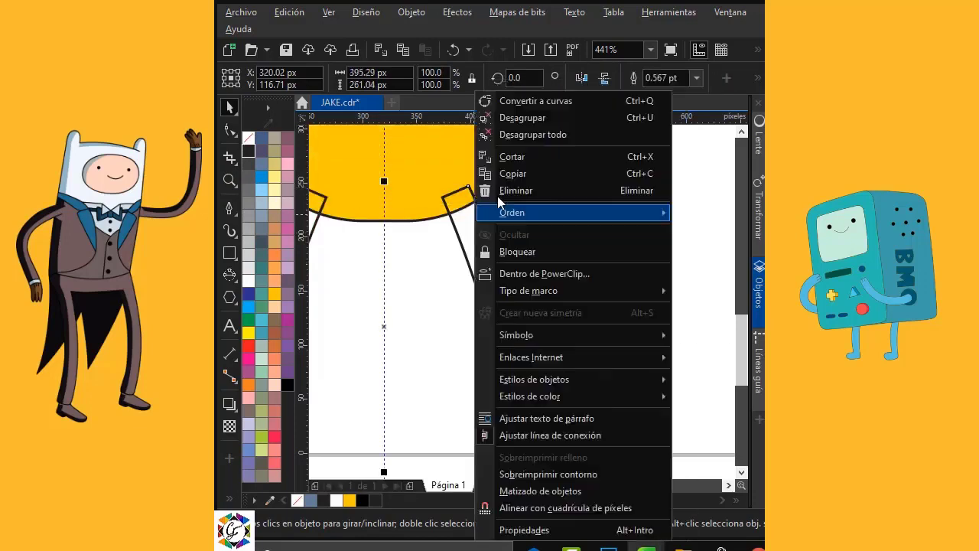
click(542, 139)
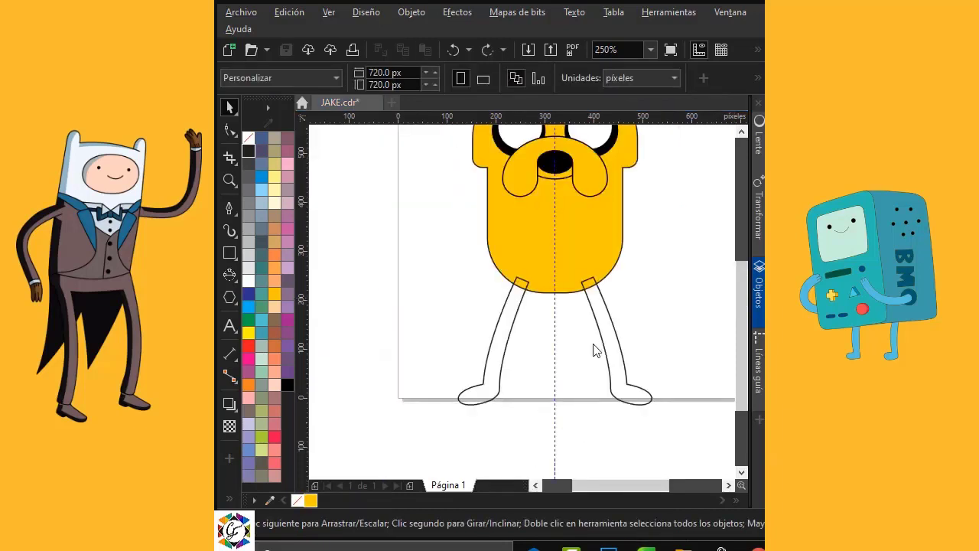
Step: Fill both legs with the amber yellow used on the body
click(508, 325)
shift+click(613, 338)
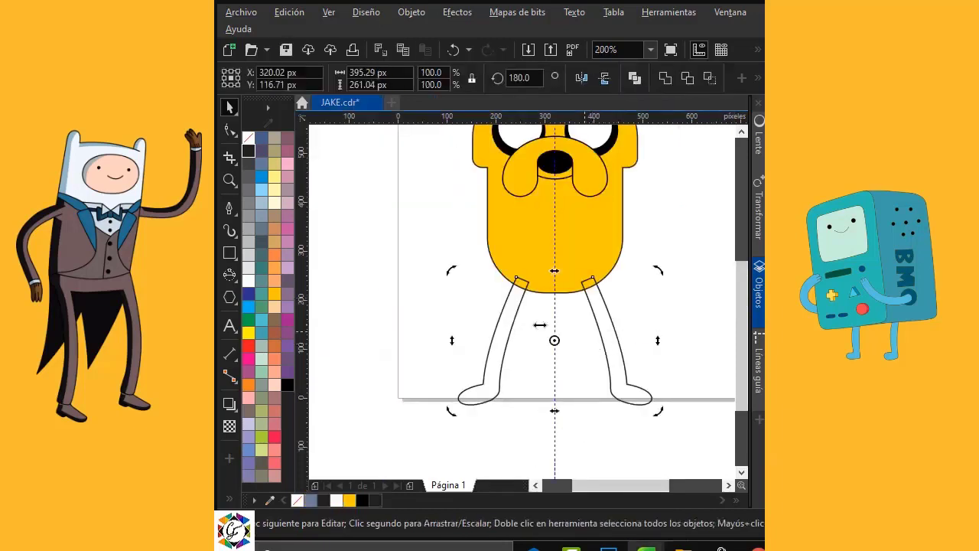
click(352, 502)
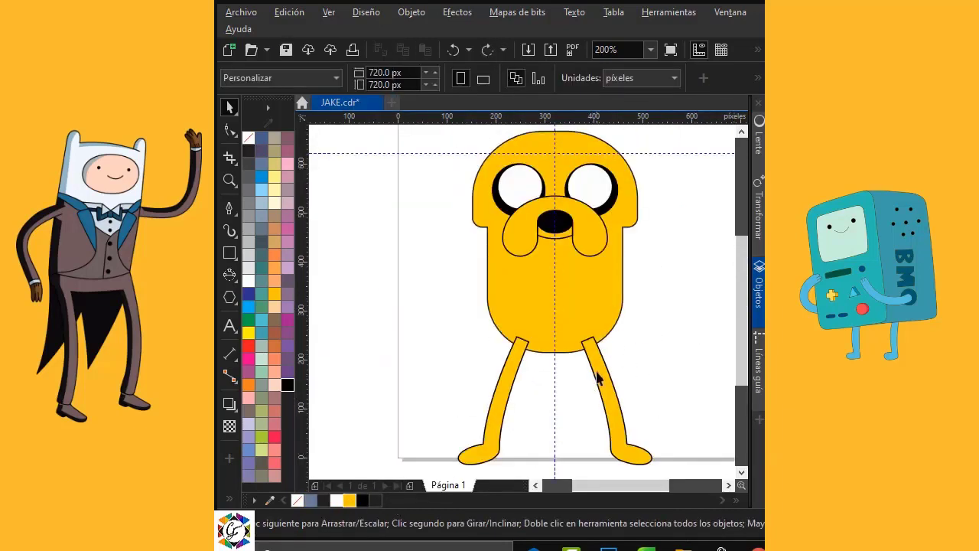
Step: Scale both legs together horizontally toward the body's centreline so they stand closer together
click(596, 373)
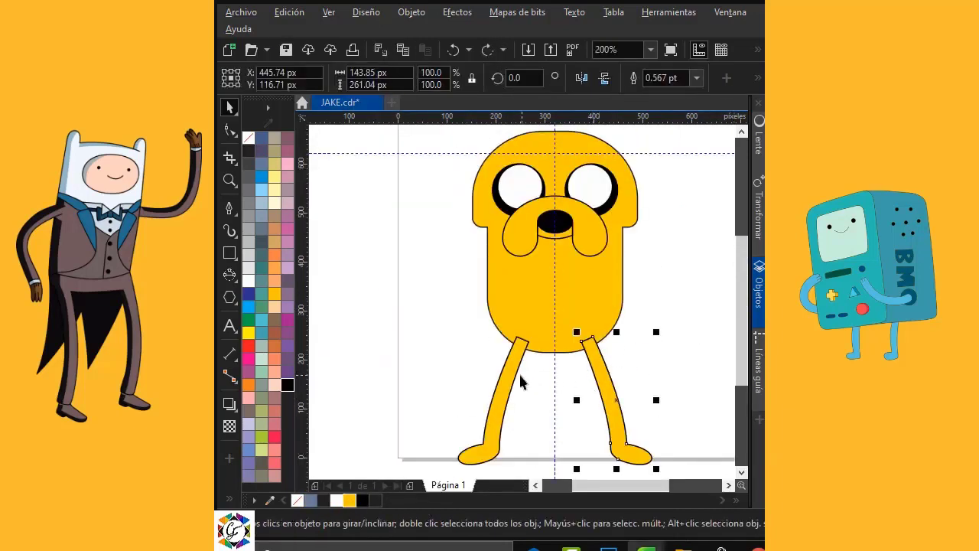
shift+click(509, 375)
drag(656, 399, 640, 399)
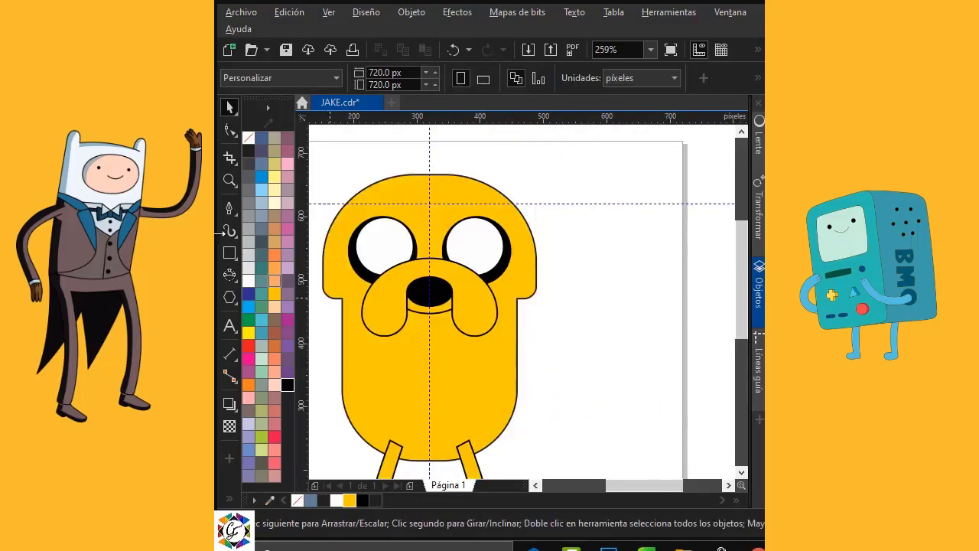
Step: Draw the right arm as an open Pen curve from the body's side, dipping outward and bending up beside the head
click(228, 209)
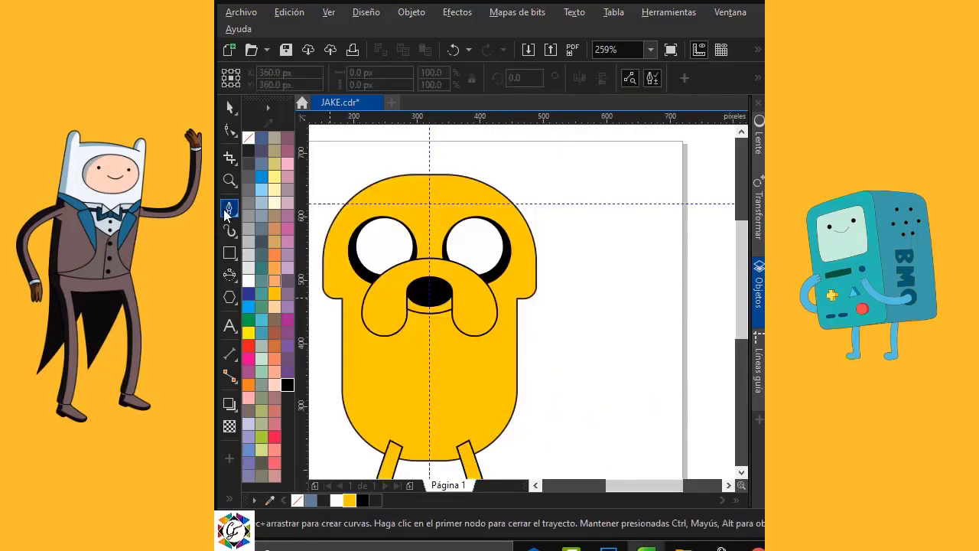
click(510, 321)
drag(591, 338, 624, 331)
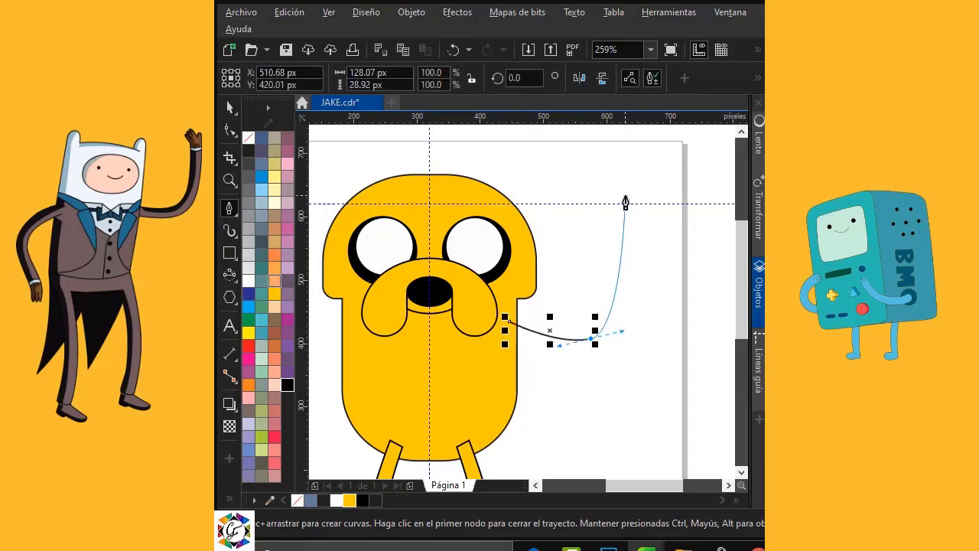
drag(618, 195, 605, 165)
key(Escape)
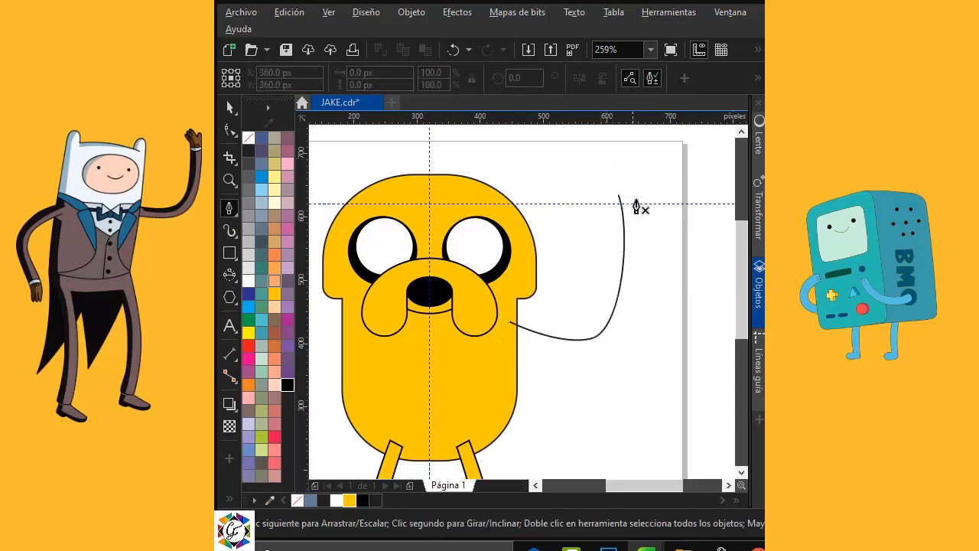
Step: Reshape the arm curve by moving the elbow node outward and shifting the upper end node and its handle toward the head
click(230, 130)
click(620, 205)
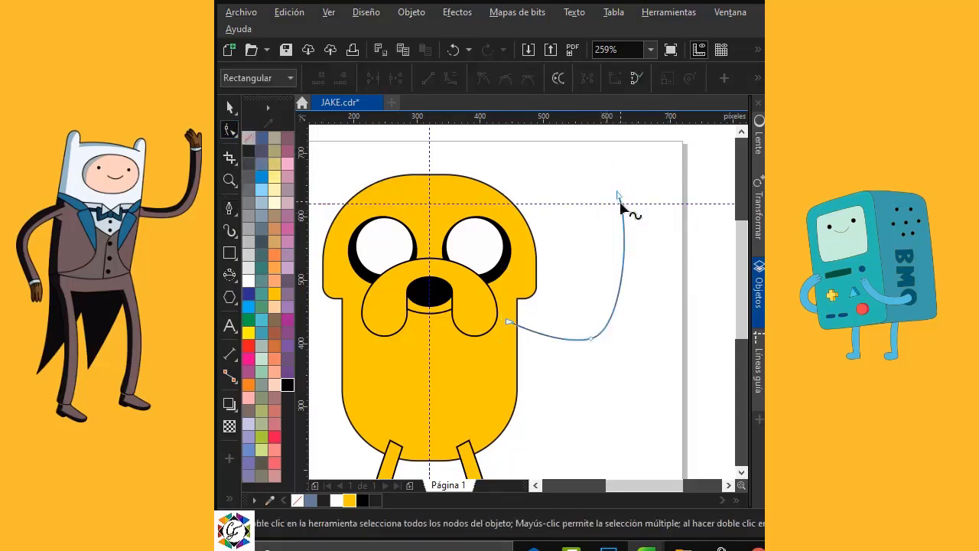
click(620, 198)
drag(590, 338, 605, 338)
drag(631, 229, 636, 228)
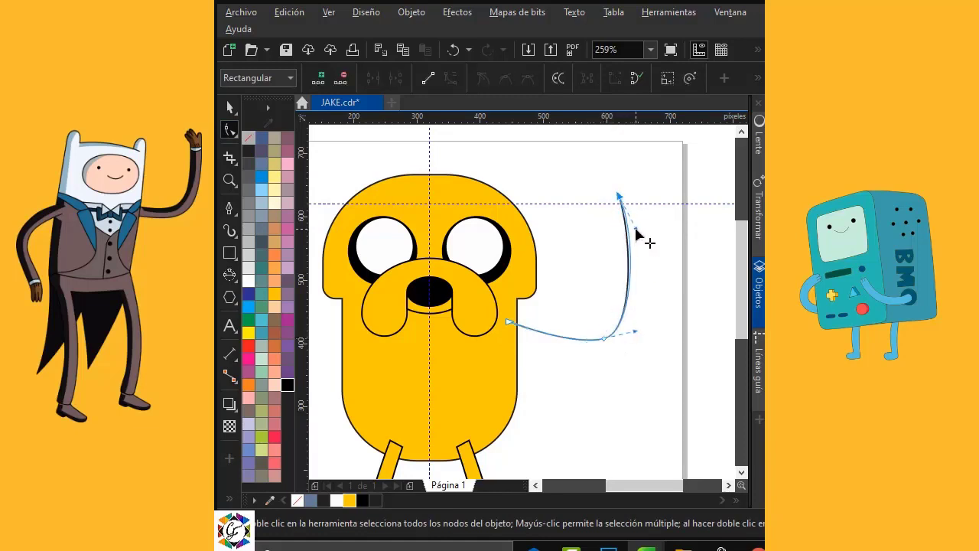
mouse_move(618, 196)
mouse_down()
mouse_move(597, 193)
mouse_move(612, 207)
mouse_move(604, 199)
mouse_up()
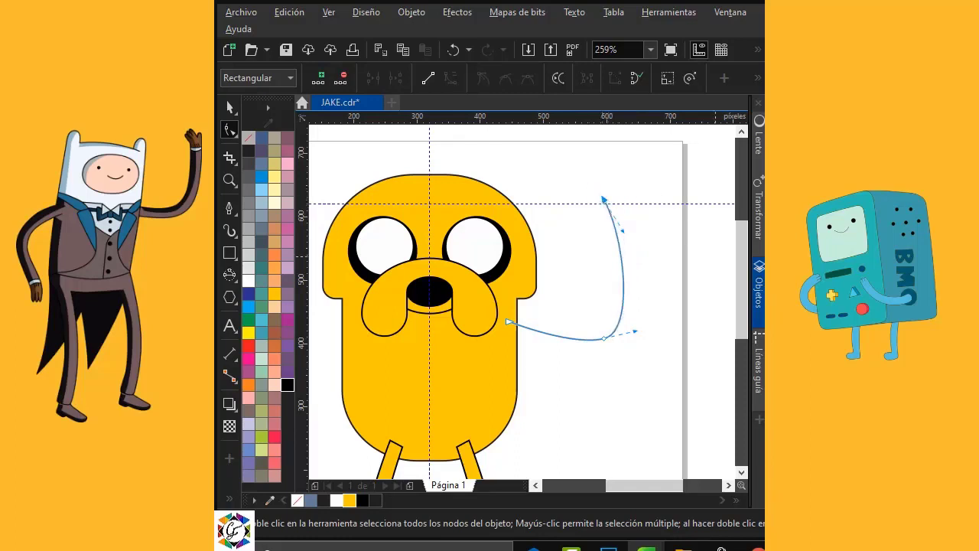
Step: Turn the right arm curve into an 8 pt thick object converted from its outline, with no fill and a black outline
click(235, 105)
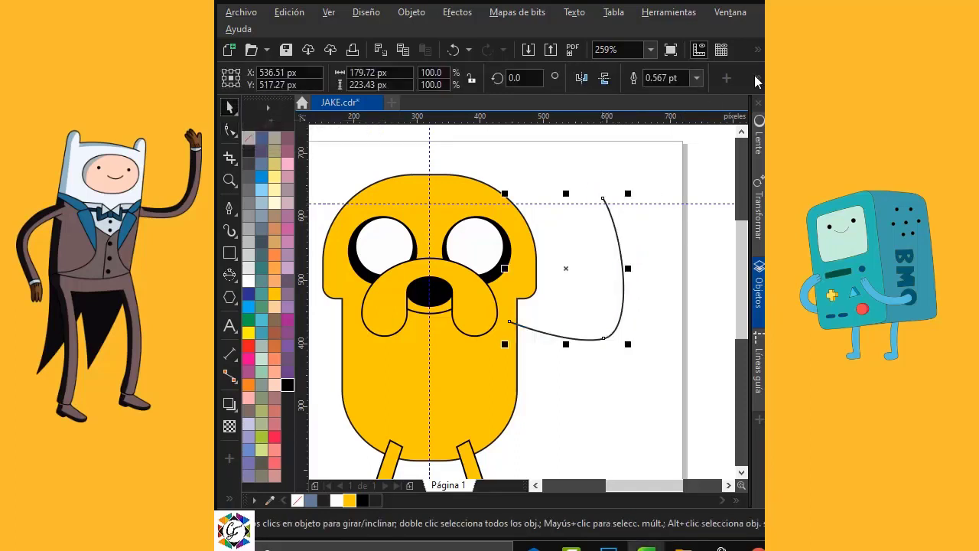
click(696, 77)
click(671, 197)
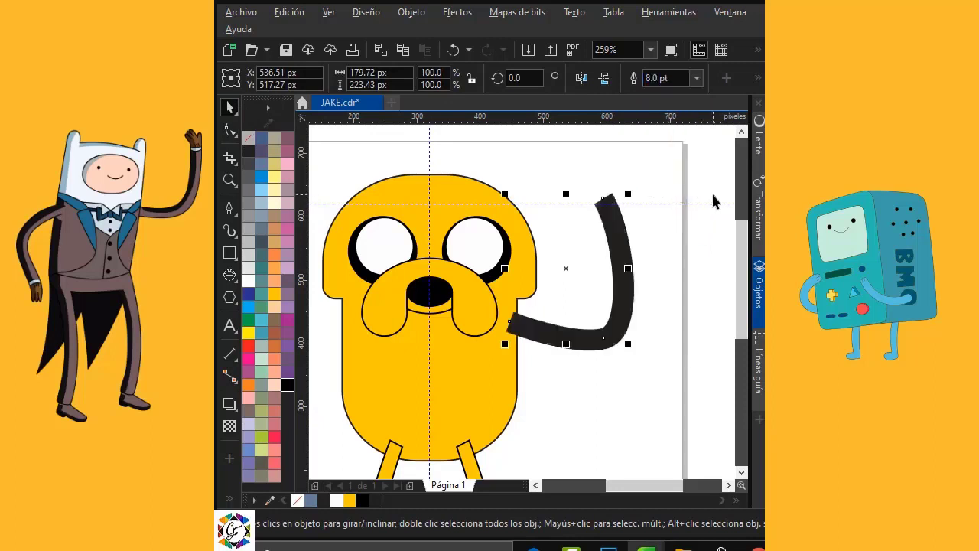
click(411, 12)
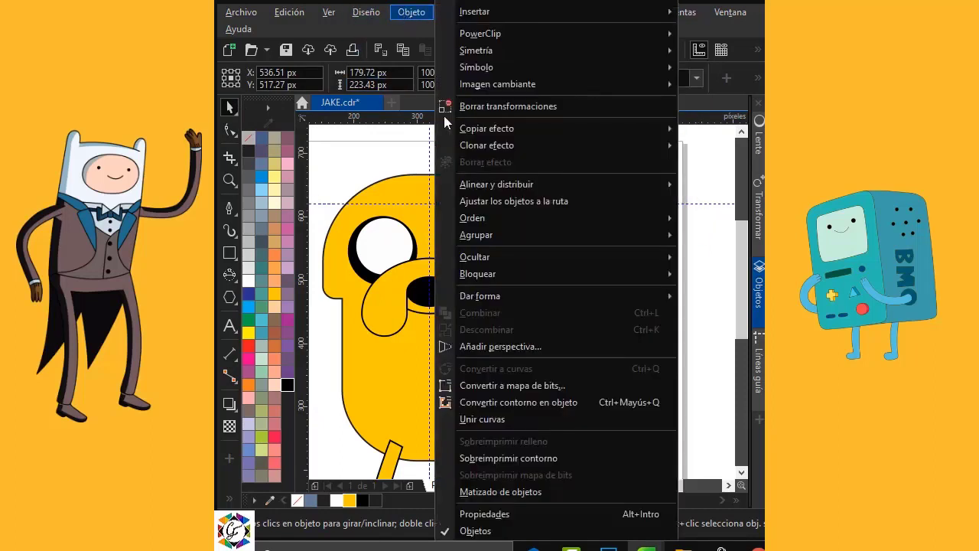
click(531, 401)
click(229, 130)
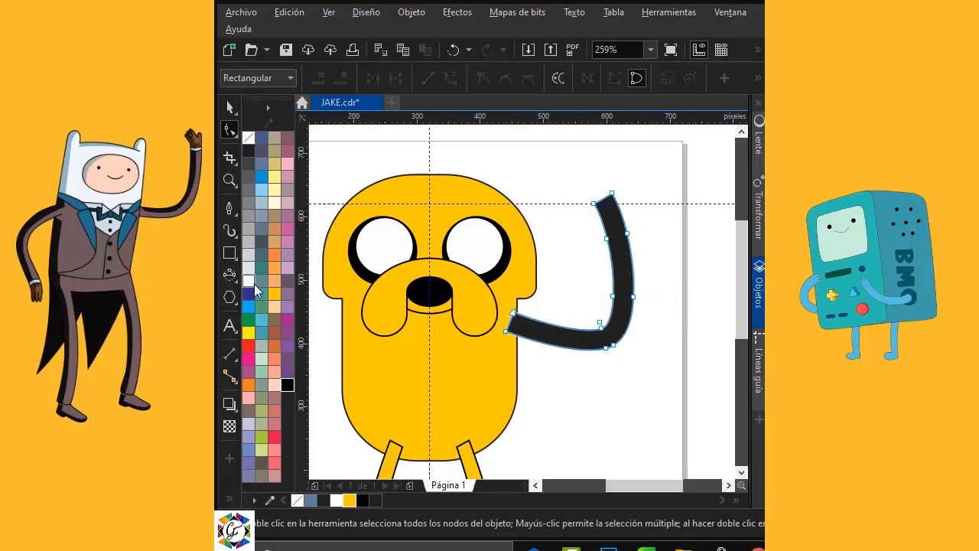
click(248, 140)
Step: Add two nodes along the short edge at the right arm's upper end and convert that edge's segments to curves
click(230, 180)
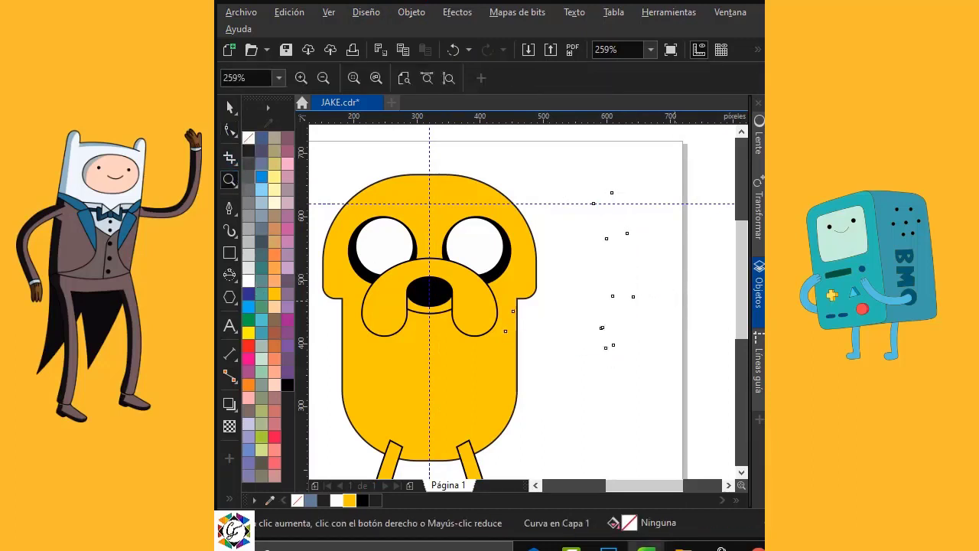
drag(566, 184, 635, 252)
click(230, 130)
click(531, 228)
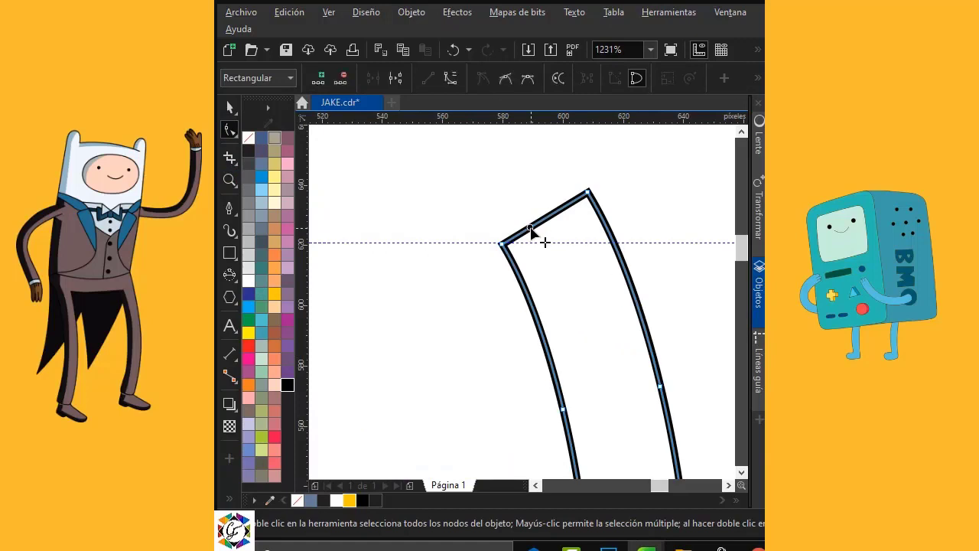
double_click(531, 228)
double_click(560, 209)
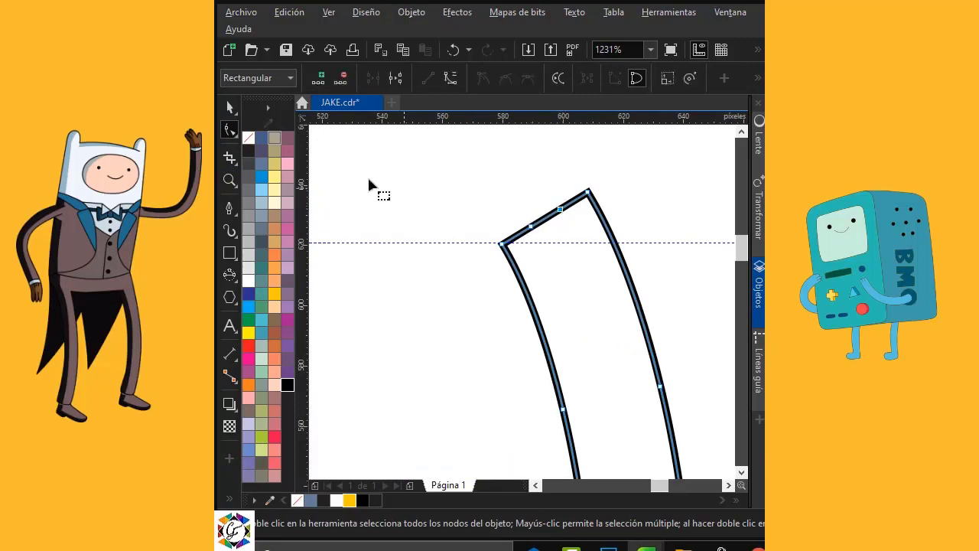
drag(442, 164, 626, 281)
click(450, 78)
click(533, 217)
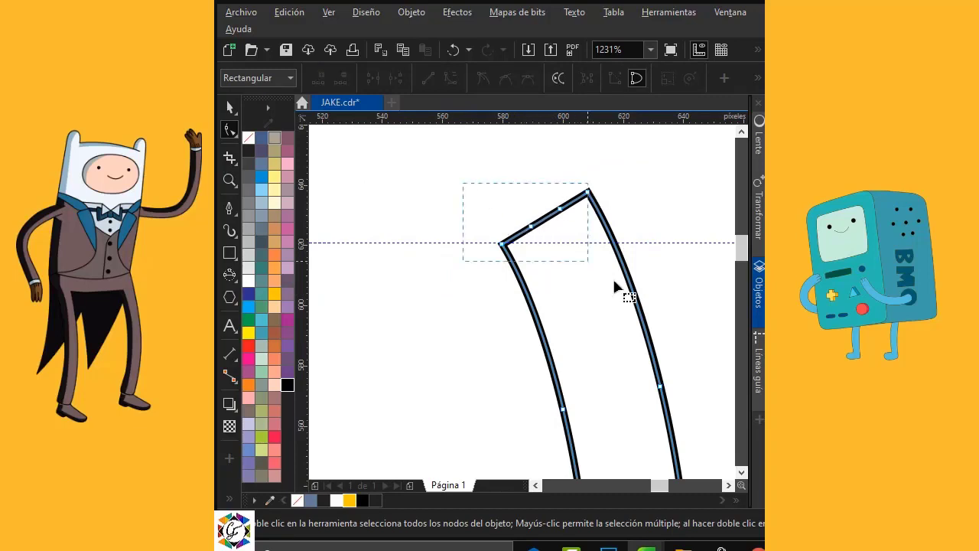
drag(614, 281, 614, 281)
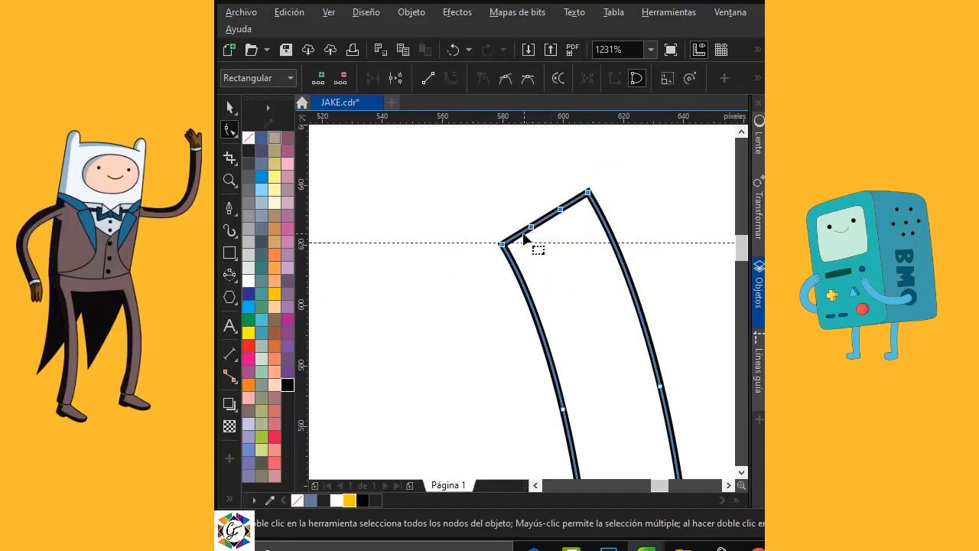
Step: Bend the three segments at the right arm's upper end outward into three rounded fingers
drag(524, 234, 463, 183)
click(530, 228)
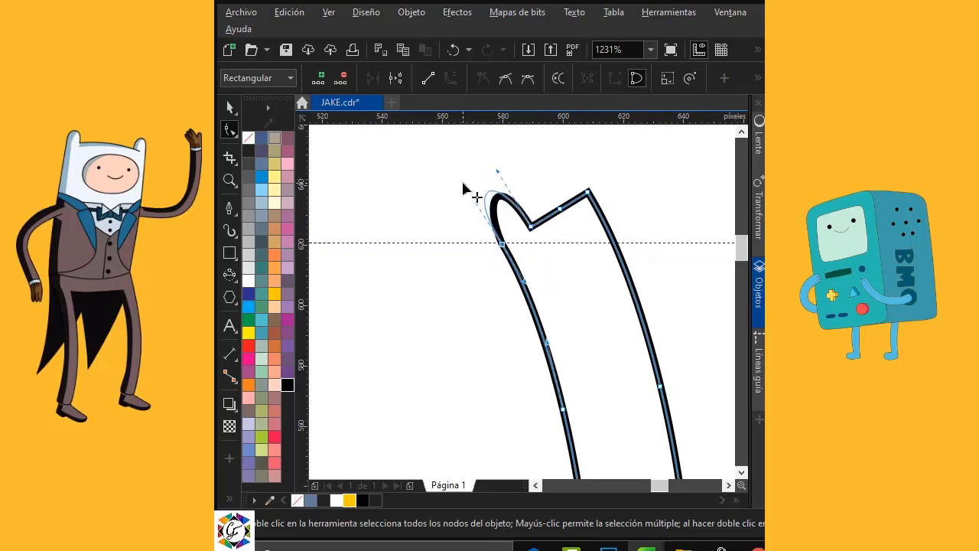
drag(557, 222, 491, 163)
click(558, 205)
drag(575, 201, 546, 153)
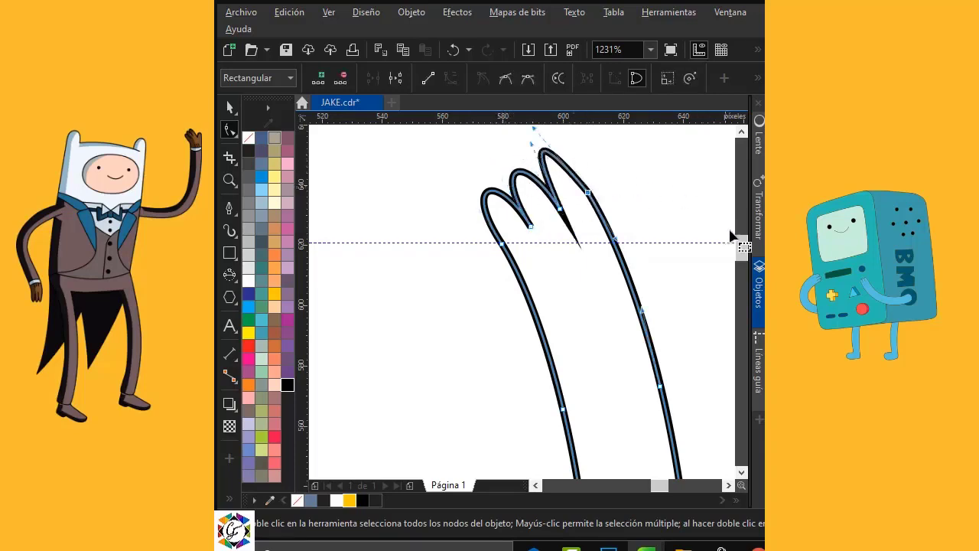
scroll(586, 192, up, 1)
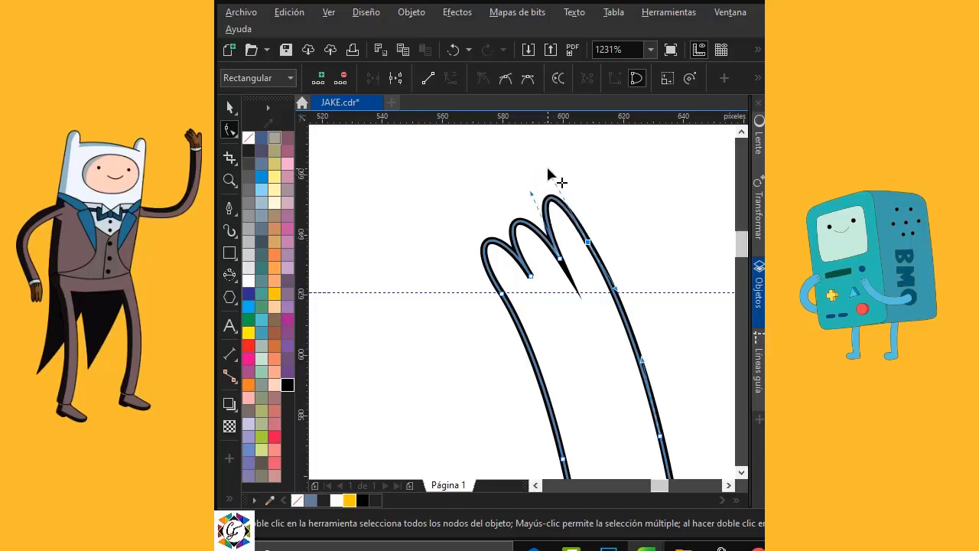
drag(537, 194, 552, 168)
click(231, 107)
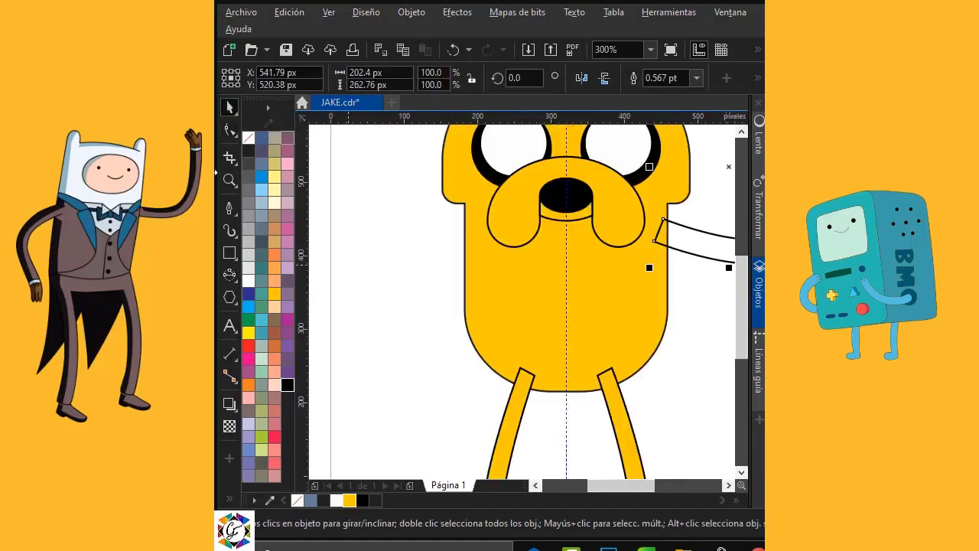
Step: Draw the left arm as an open Pen curve about 144 px wide, from the body's side out to an elbow and back to the lower body
click(230, 210)
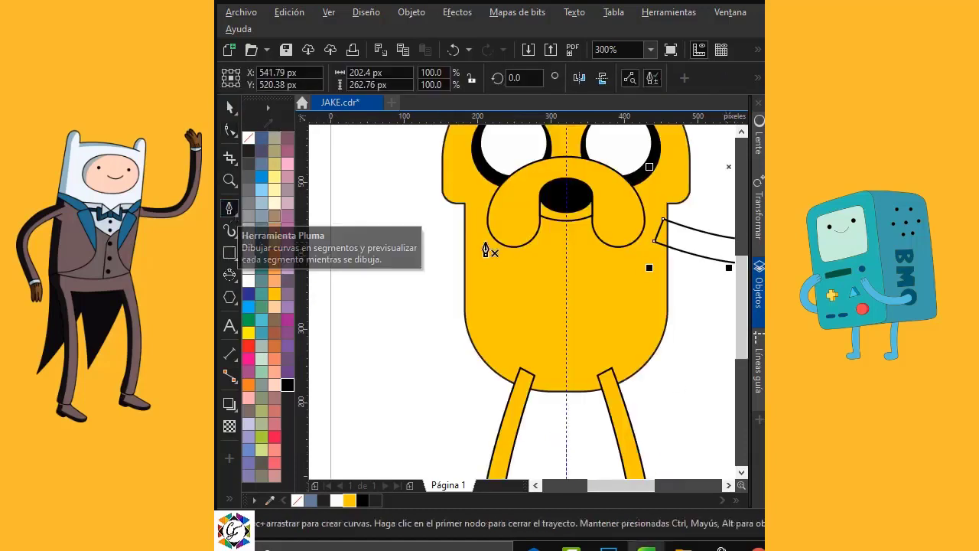
click(466, 220)
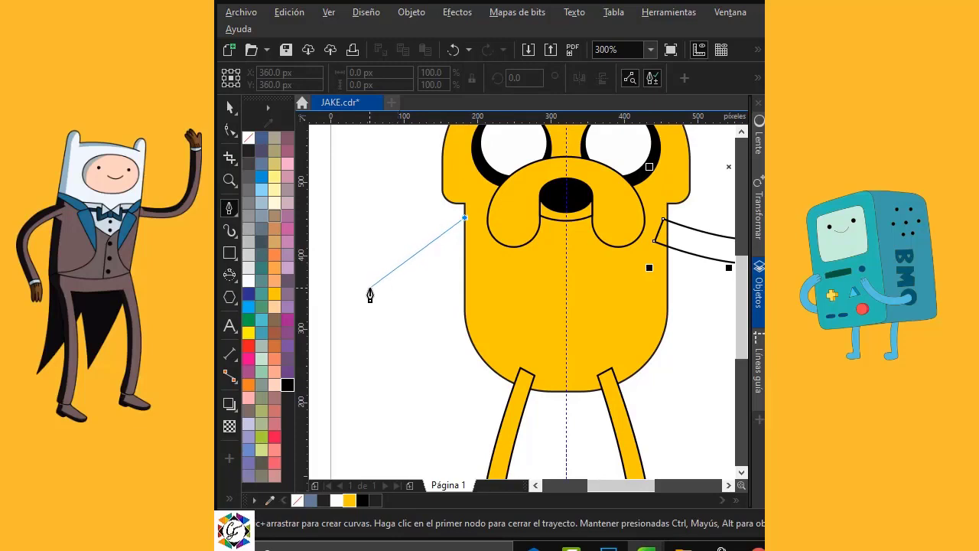
drag(371, 293, 378, 321)
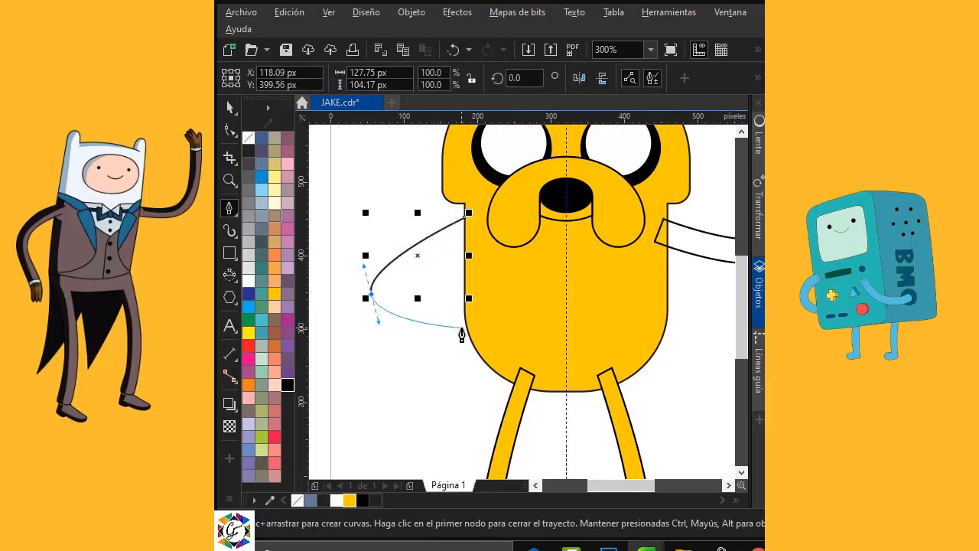
drag(474, 326, 494, 325)
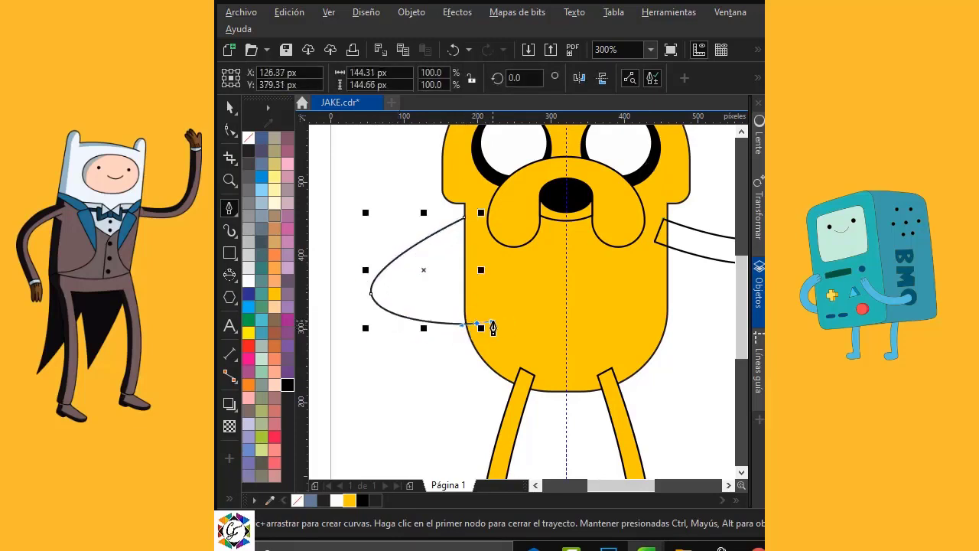
Step: Reshape the left arm curve by placing its lower end on the body's edge, moving the elbow node outward and adjusting its handles
click(230, 130)
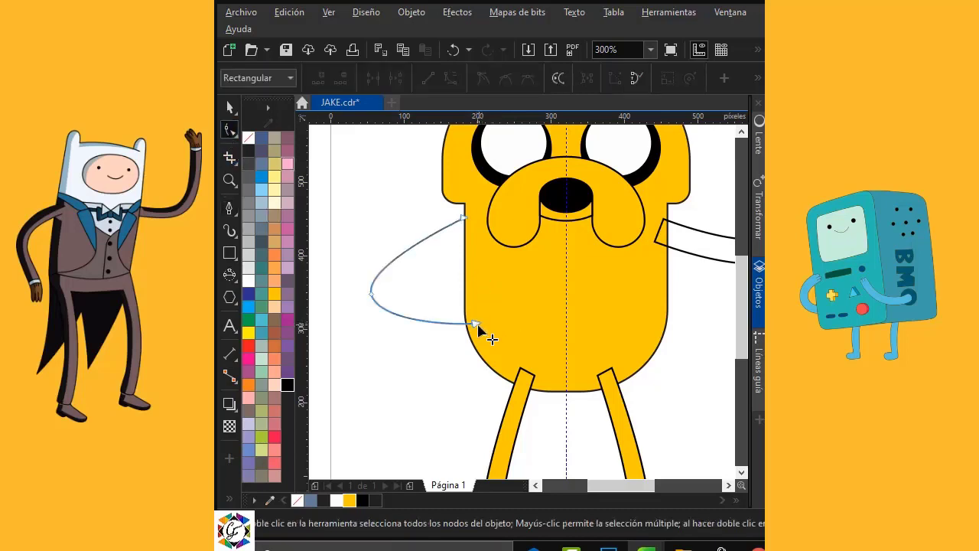
drag(470, 324, 466, 324)
drag(378, 321, 376, 328)
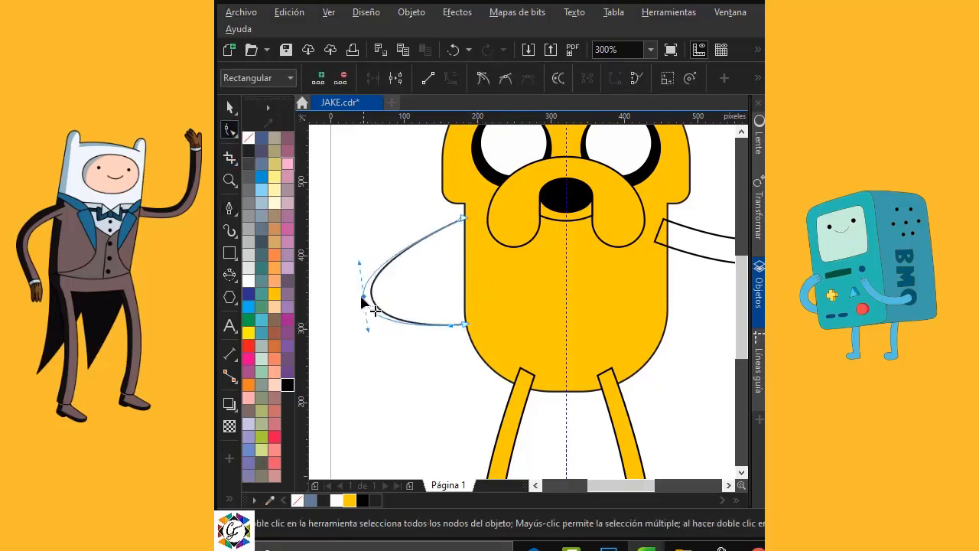
drag(436, 300, 487, 351)
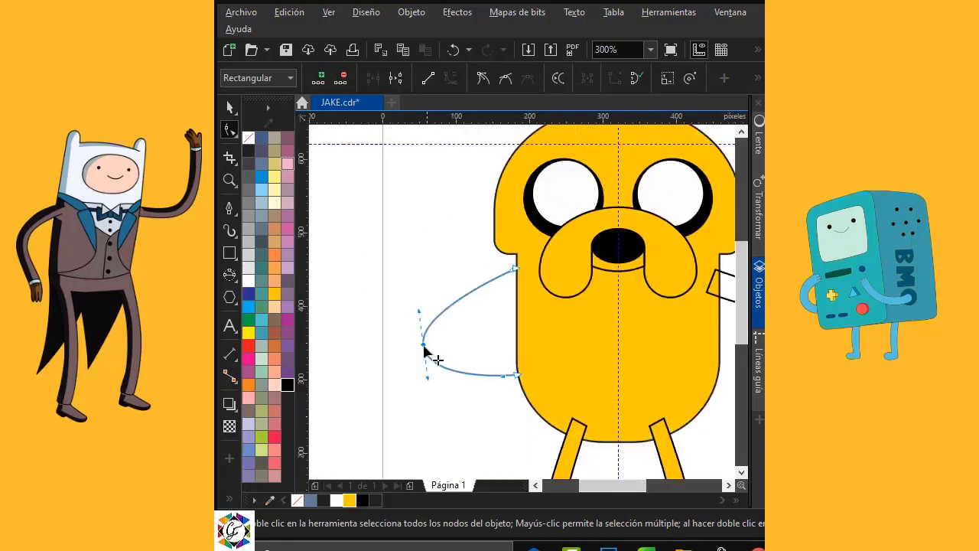
drag(425, 348, 402, 298)
drag(417, 397, 415, 385)
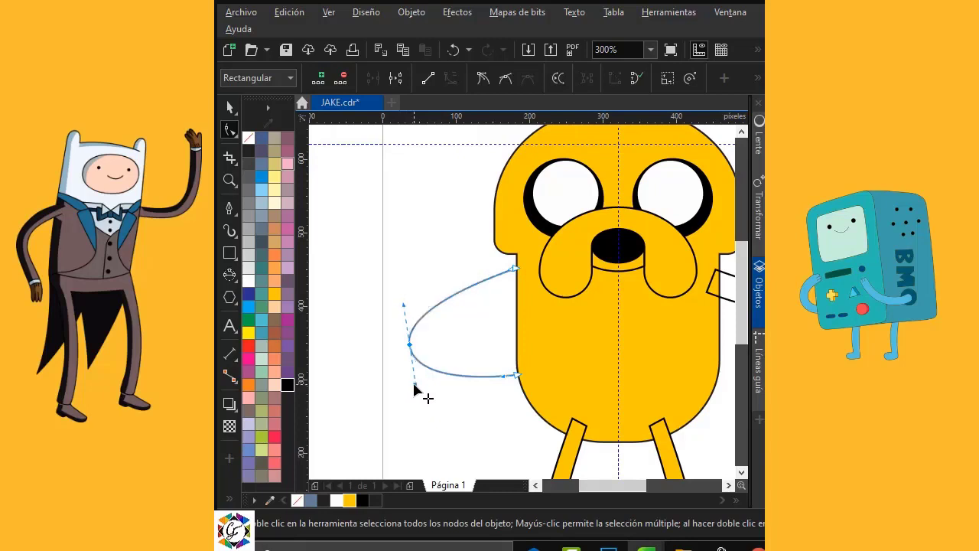
Step: Give the left arm curve an 8 pt outline and convert the outline to an object
click(228, 108)
click(697, 78)
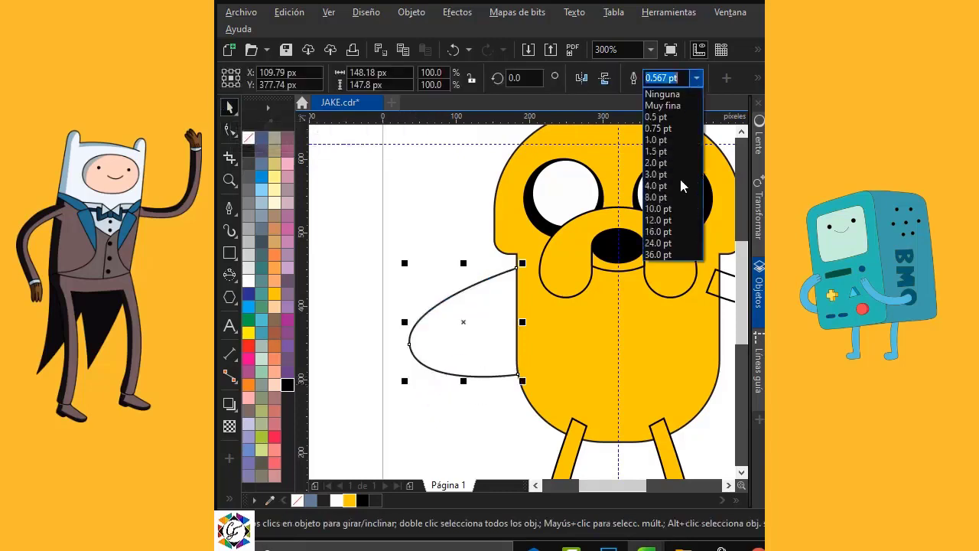
click(672, 196)
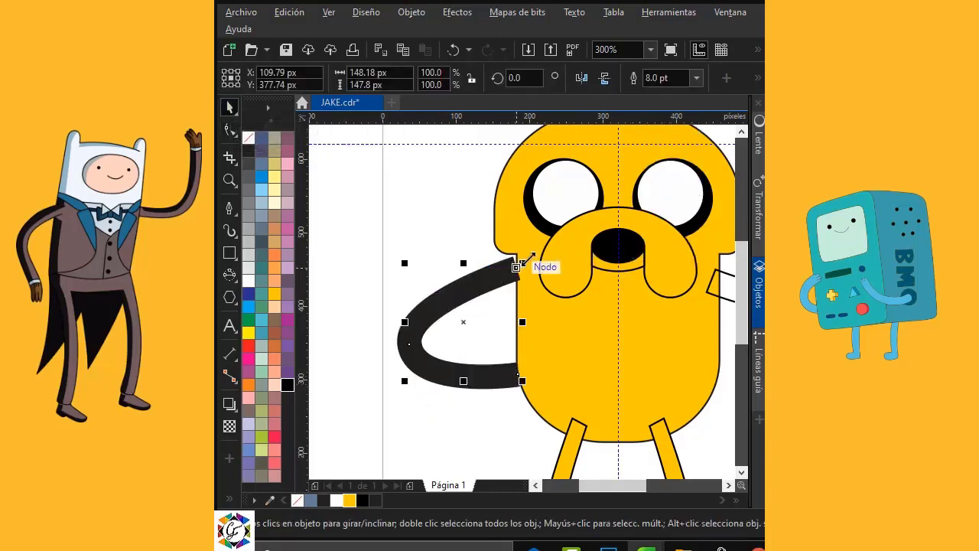
click(411, 12)
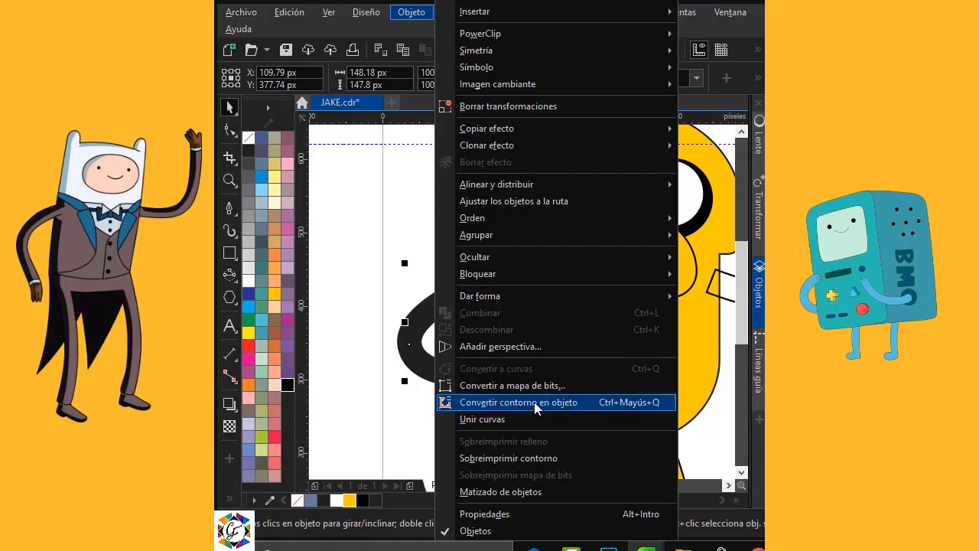
click(534, 402)
Step: Align the two corner nodes at the left arm's shoulder end with the body's edge
click(229, 130)
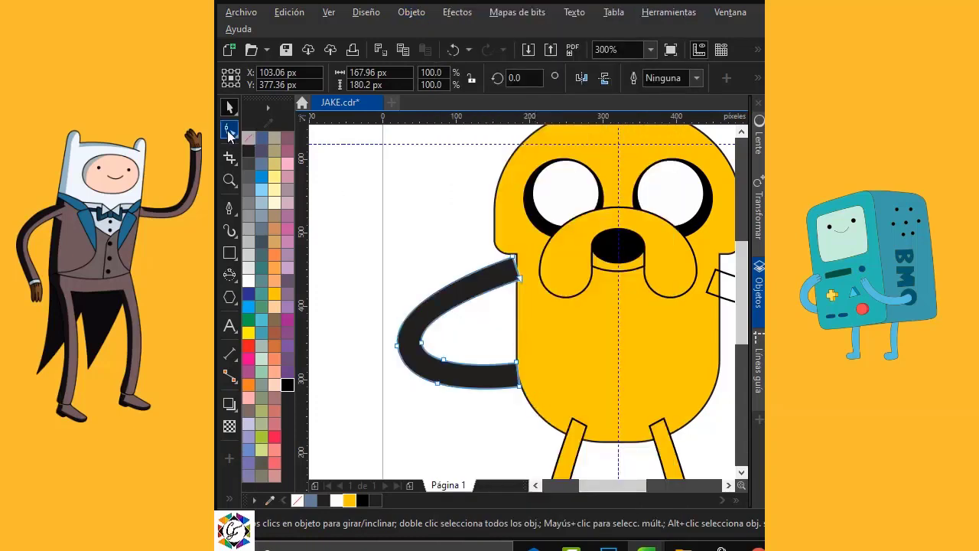
click(518, 261)
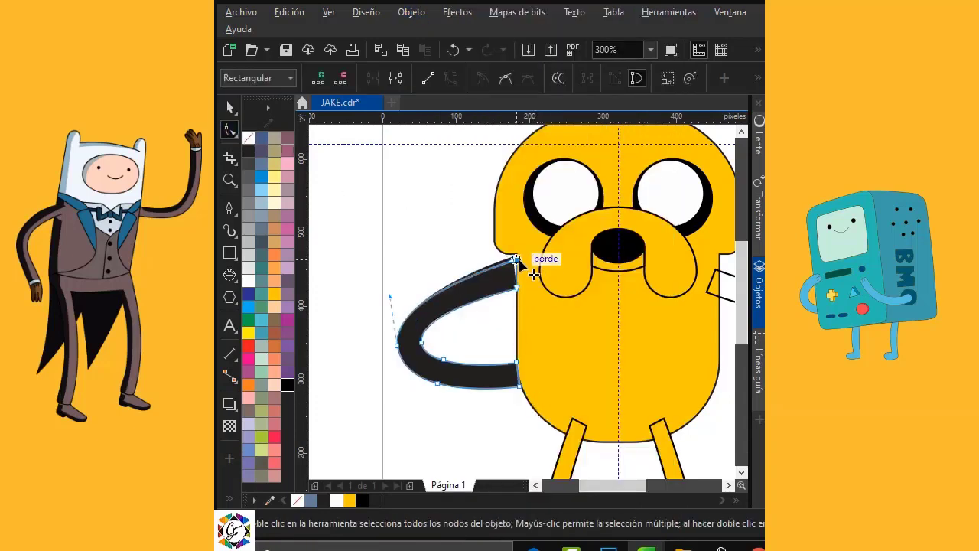
drag(518, 258, 517, 261)
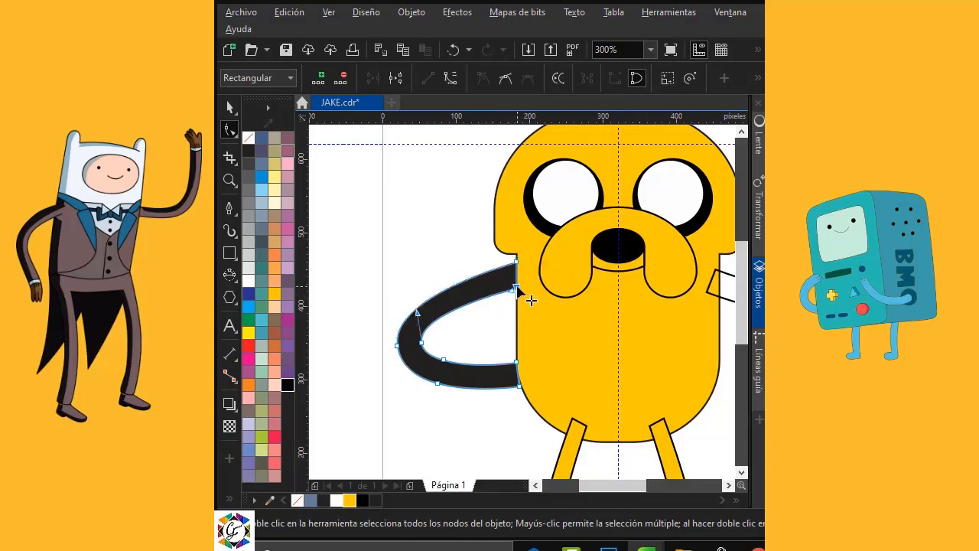
click(421, 343)
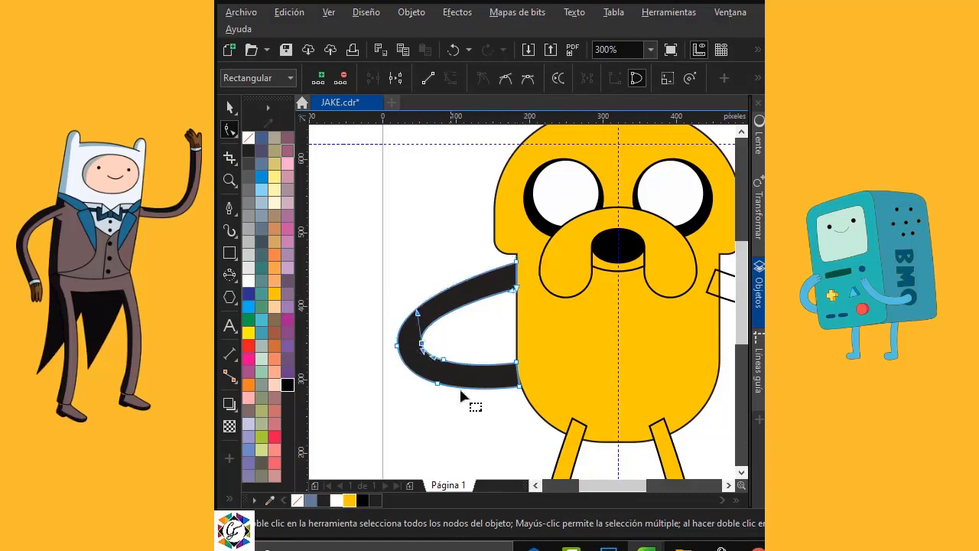
Step: Fill the left arm shape with white and give it a black outline
scroll(506, 395, up, 2)
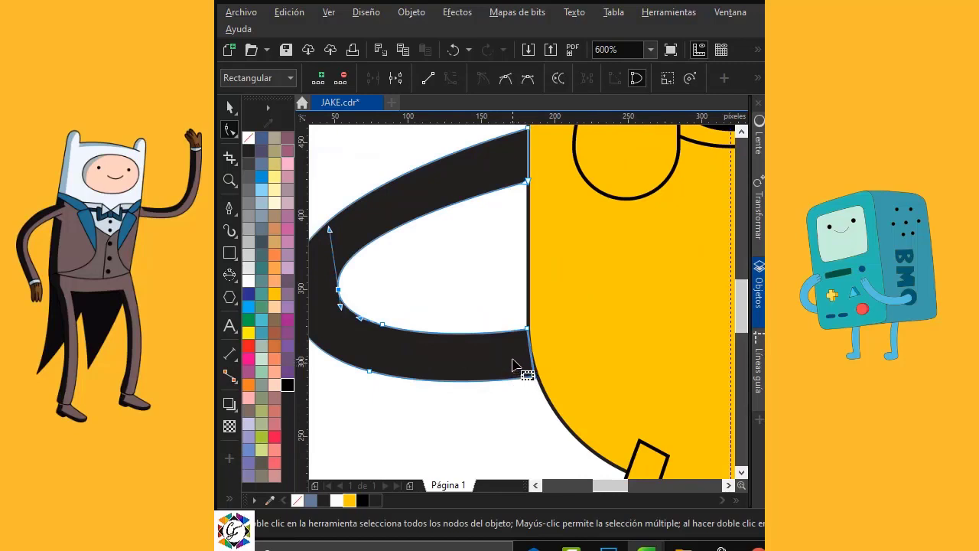
scroll(513, 365, up, 2)
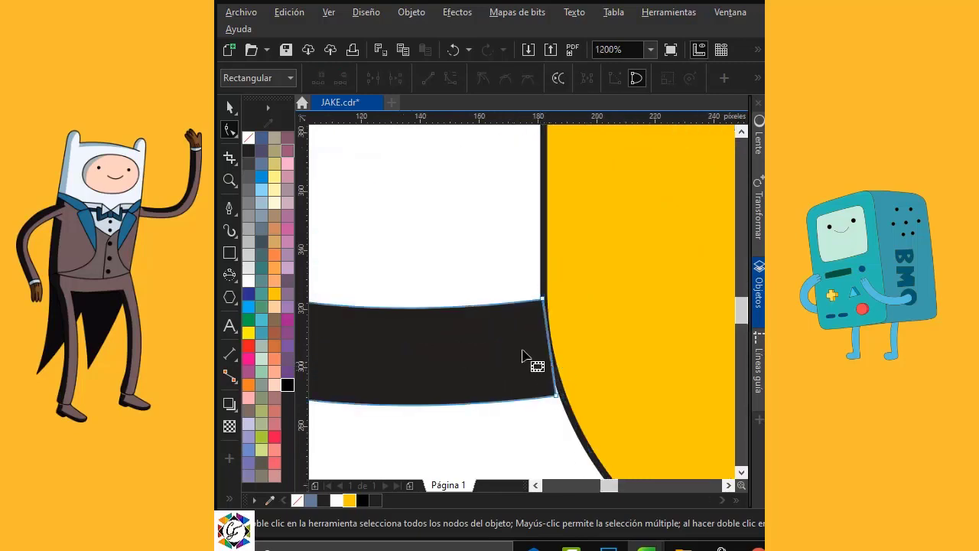
click(251, 280)
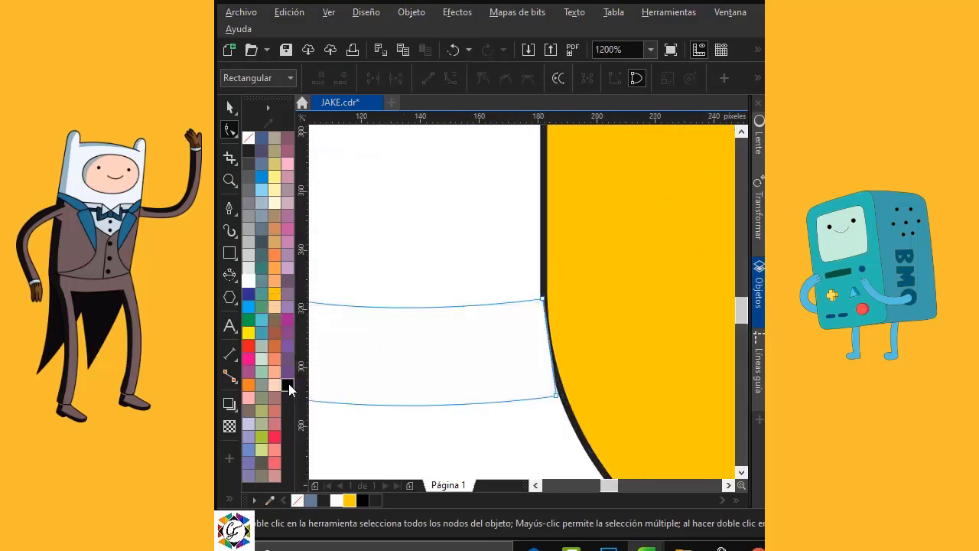
right_click(286, 386)
Step: Add two nodes along the left arm's hand-end edge and convert that edge's segments to curves
double_click(552, 366)
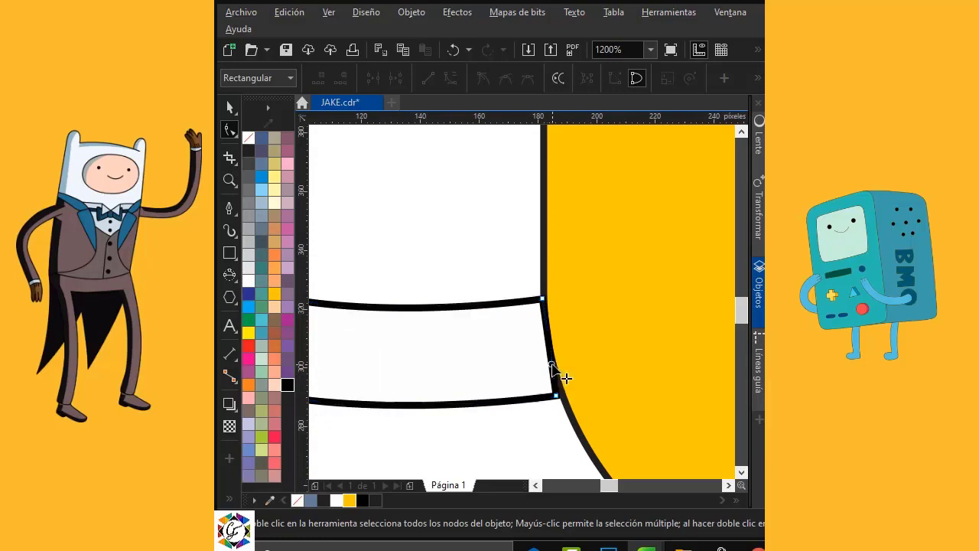
double_click(548, 330)
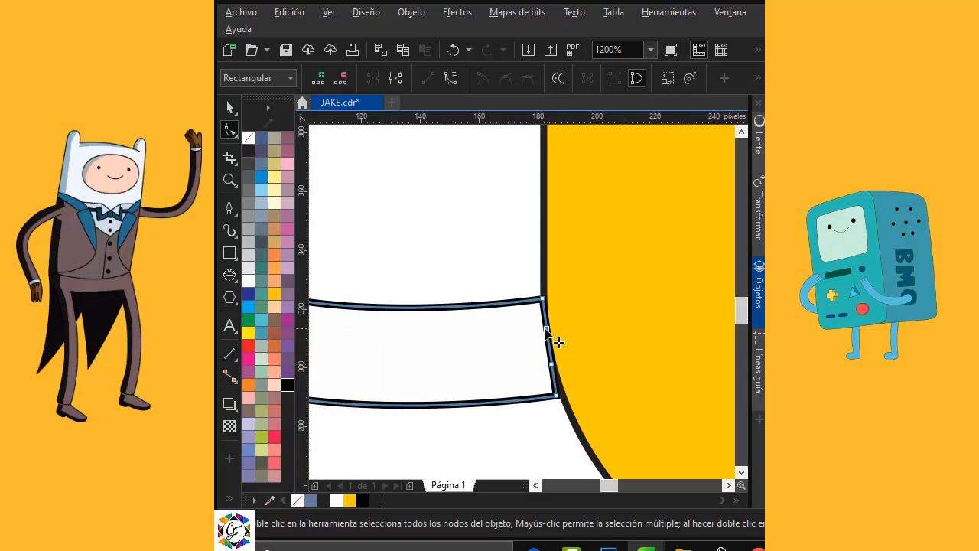
drag(510, 281, 595, 437)
Step: Pull the upper segment of the left arm's hand edge outwards and shape it into a rounded finger, making its nodes cusps
drag(546, 312, 601, 320)
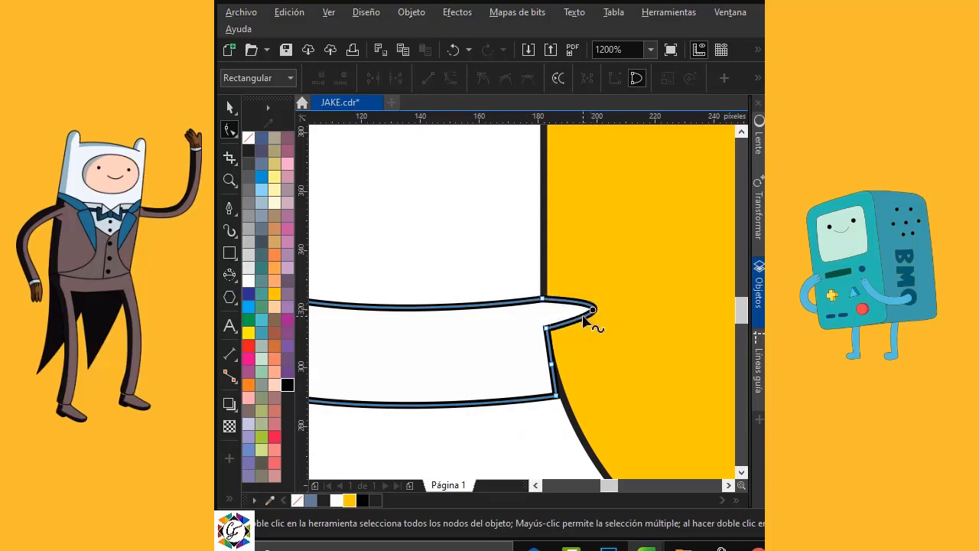
click(583, 316)
drag(527, 273, 616, 337)
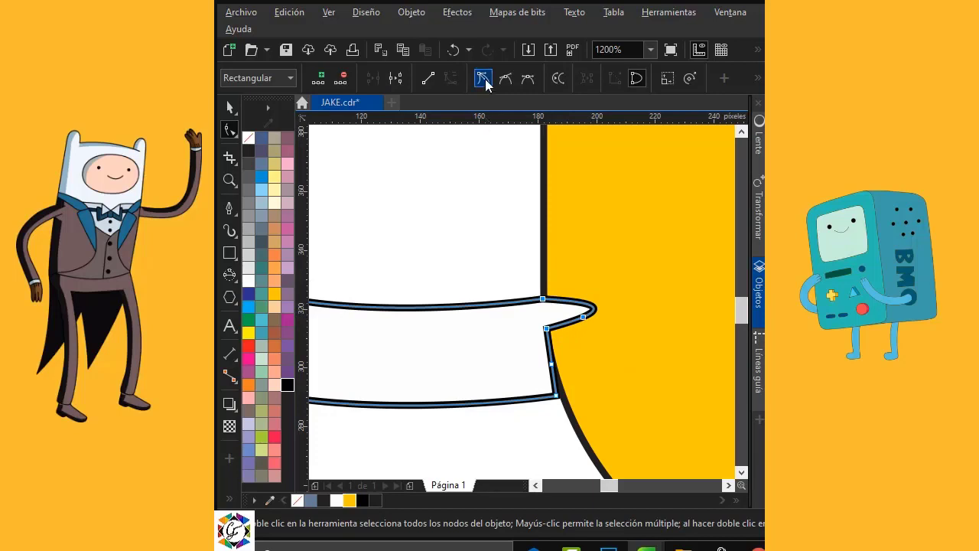
click(543, 299)
drag(599, 315, 628, 322)
click(583, 317)
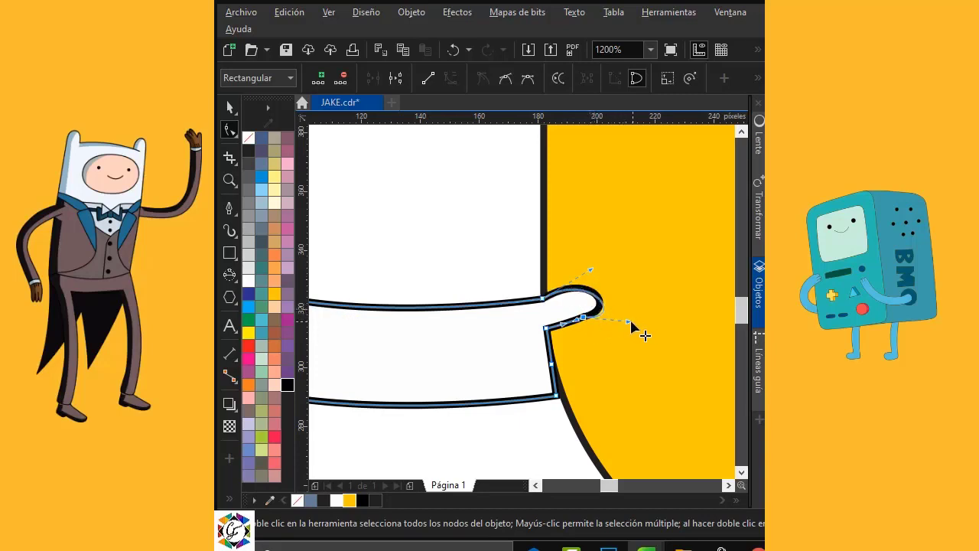
Step: Curve the underside of the left hand's upper finger inwards and refine the position of its tip node and handle
click(553, 319)
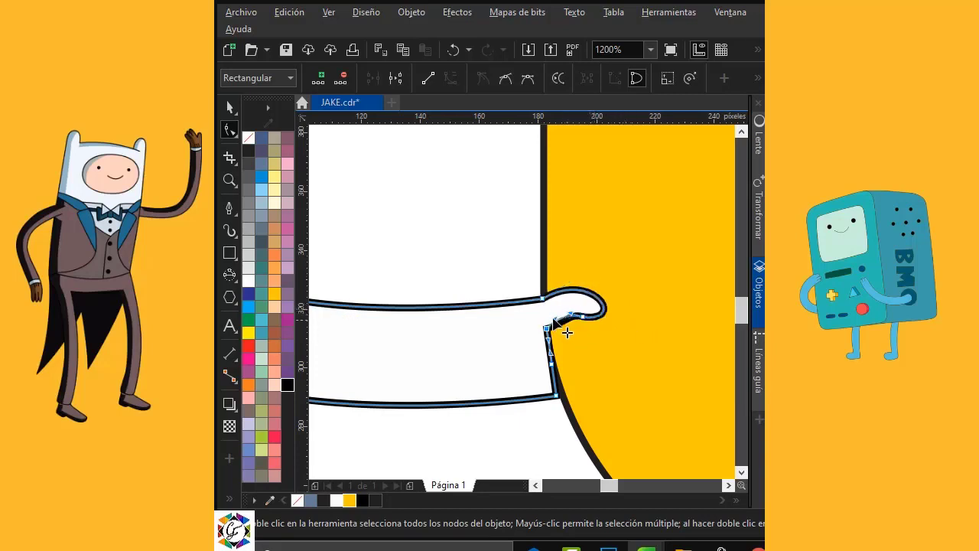
drag(557, 320, 582, 327)
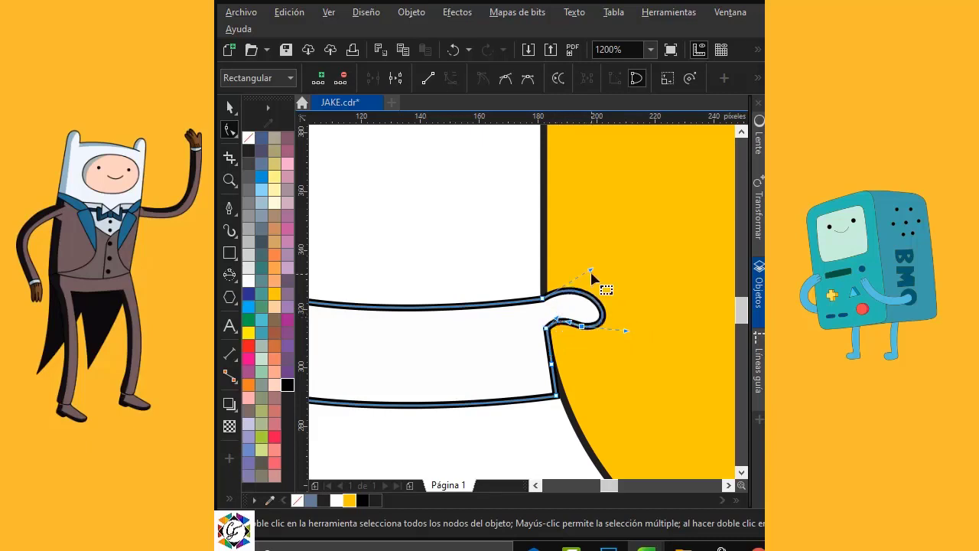
drag(591, 270, 594, 268)
mouse_move(586, 329)
mouse_down()
mouse_move(589, 320)
mouse_move(601, 348)
mouse_move(585, 319)
mouse_move(547, 331)
mouse_move(558, 319)
mouse_move(599, 330)
mouse_move(586, 317)
mouse_up()
Step: Shape a rounded middle finger below the upper one on the left hand, making its lower node a cusp
double_click(593, 350)
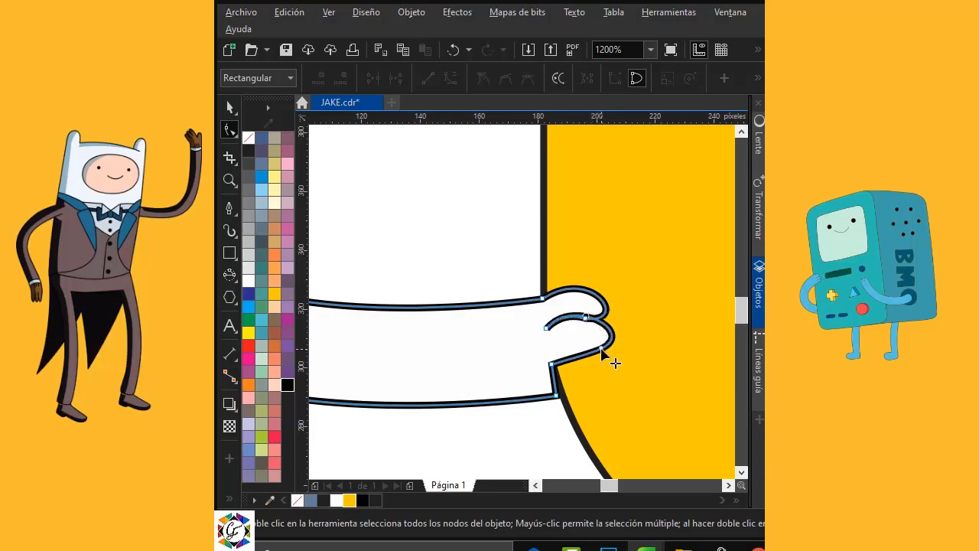
click(599, 349)
click(483, 79)
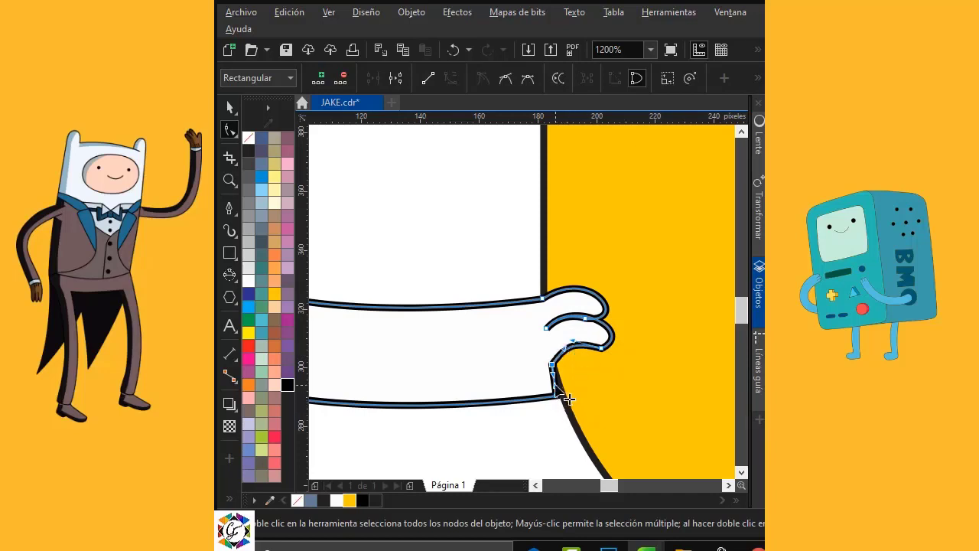
Step: Shape the last segment of the left hand's edge into a rounded lower finger and adjust the nodes between the fingers
drag(555, 387, 592, 379)
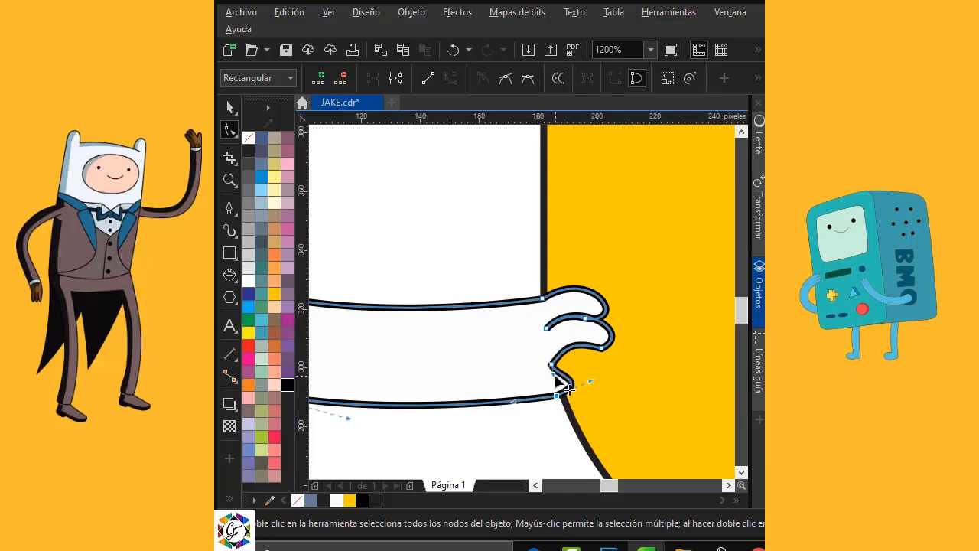
drag(574, 347, 661, 388)
mouse_move(572, 346)
mouse_down()
mouse_move(590, 322)
mouse_move(553, 339)
mouse_move(566, 350)
mouse_up()
drag(587, 318, 592, 319)
drag(551, 364, 573, 342)
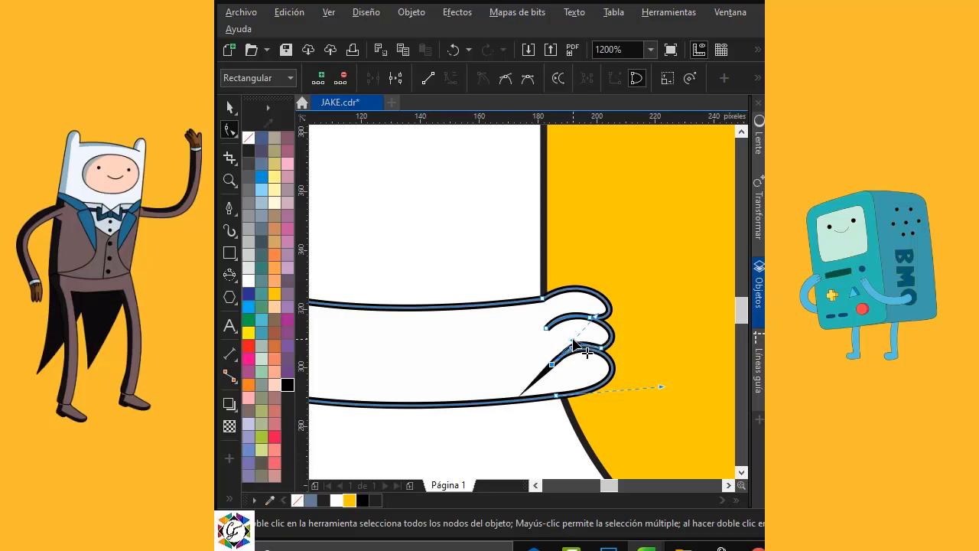
Step: Add a node where the left hand's lower finger begins and adjust the curve handles to make that finger fuller
scroll(612, 322, up, 2)
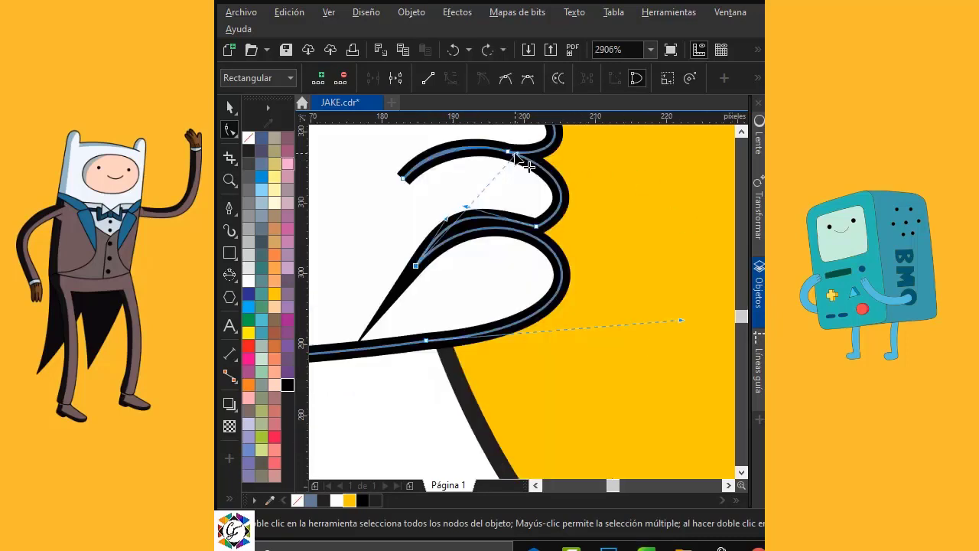
drag(515, 154, 488, 172)
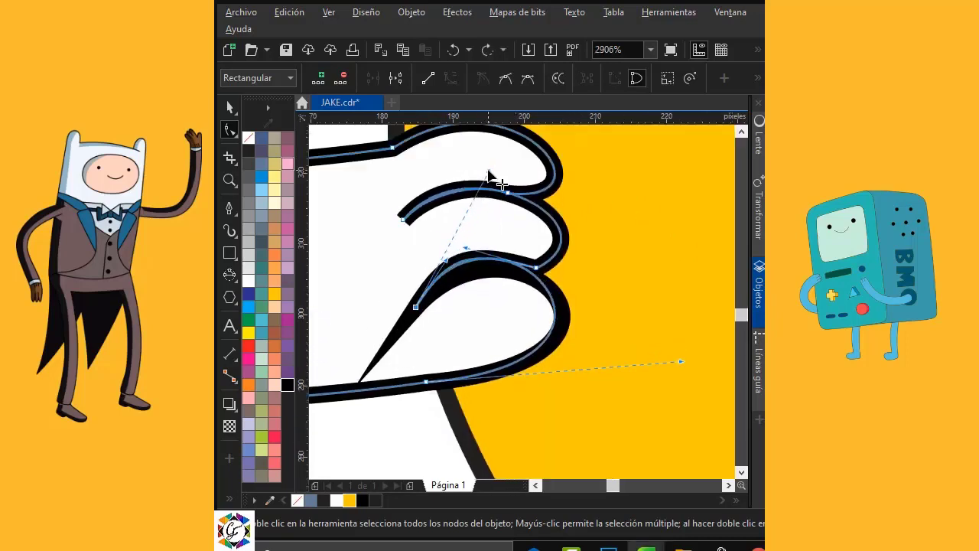
drag(682, 361, 719, 362)
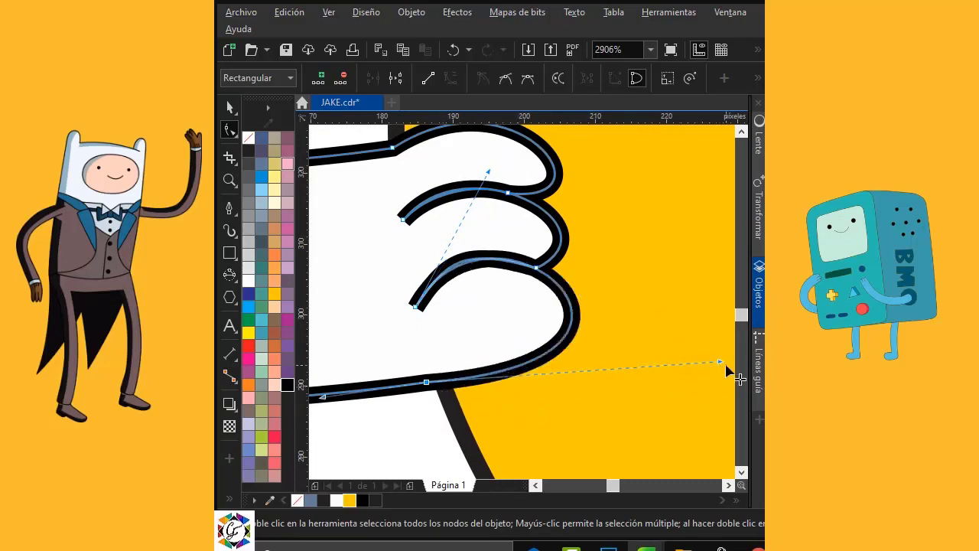
click(544, 273)
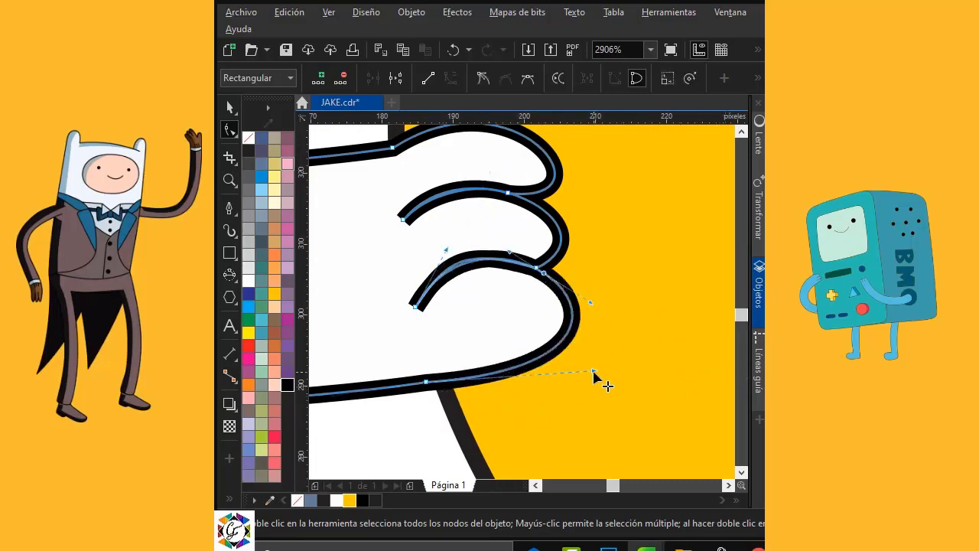
drag(594, 373, 607, 432)
drag(592, 301, 601, 300)
drag(447, 252, 444, 244)
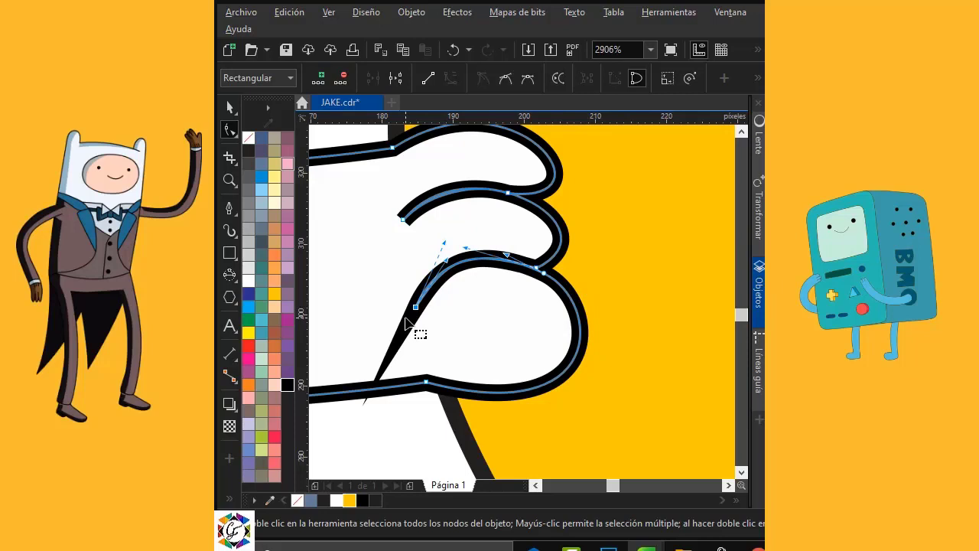
Step: Give the left arm's outline rounded corners and refine the curve along the underside of the lower finger
key(F12)
click(381, 303)
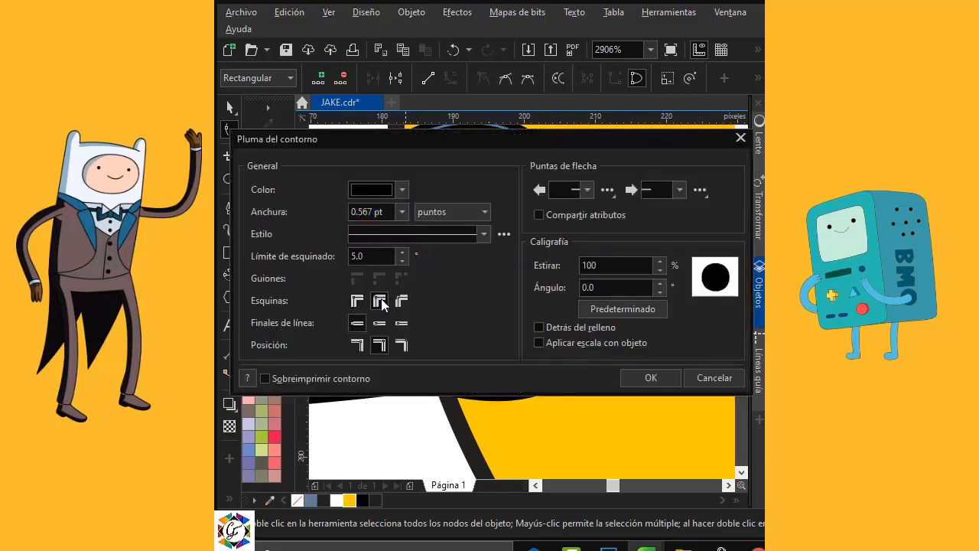
click(645, 378)
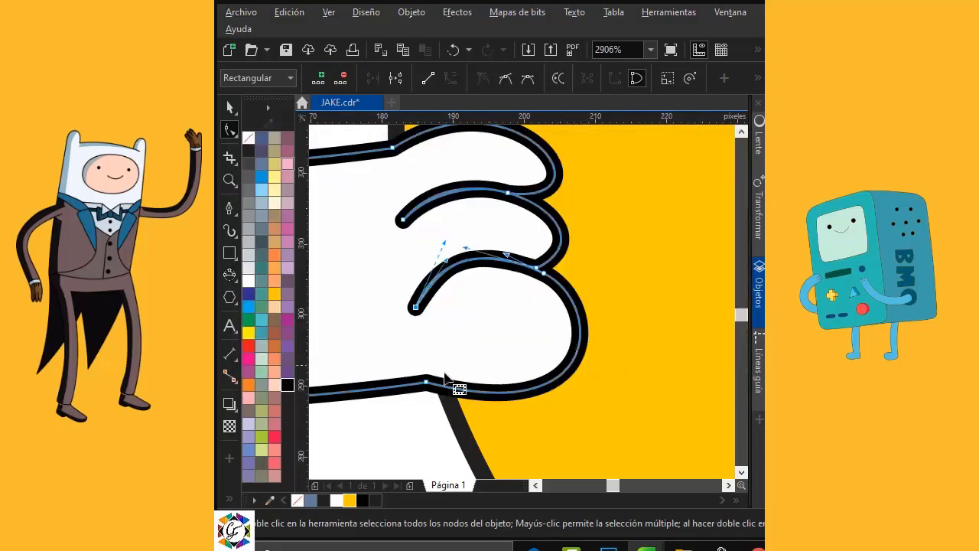
drag(442, 395, 606, 451)
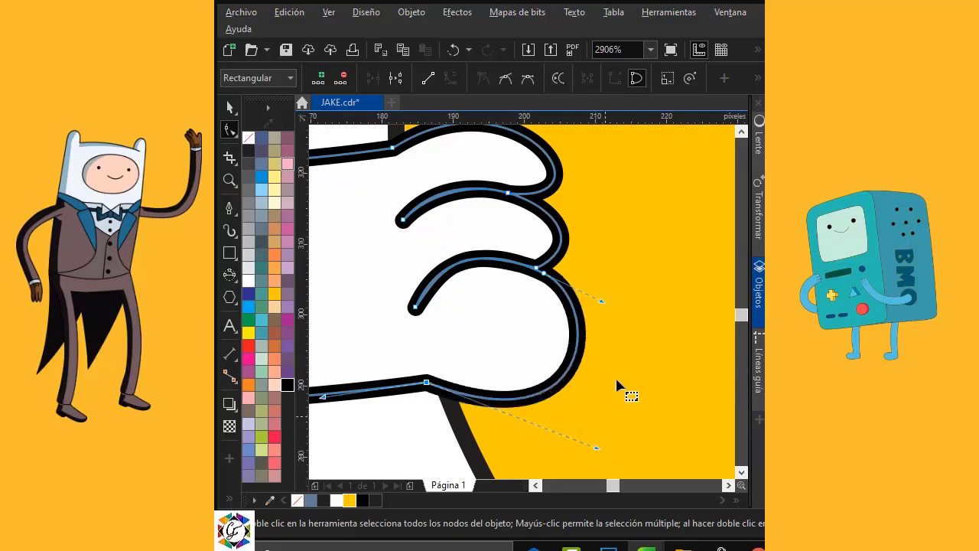
drag(602, 302, 606, 303)
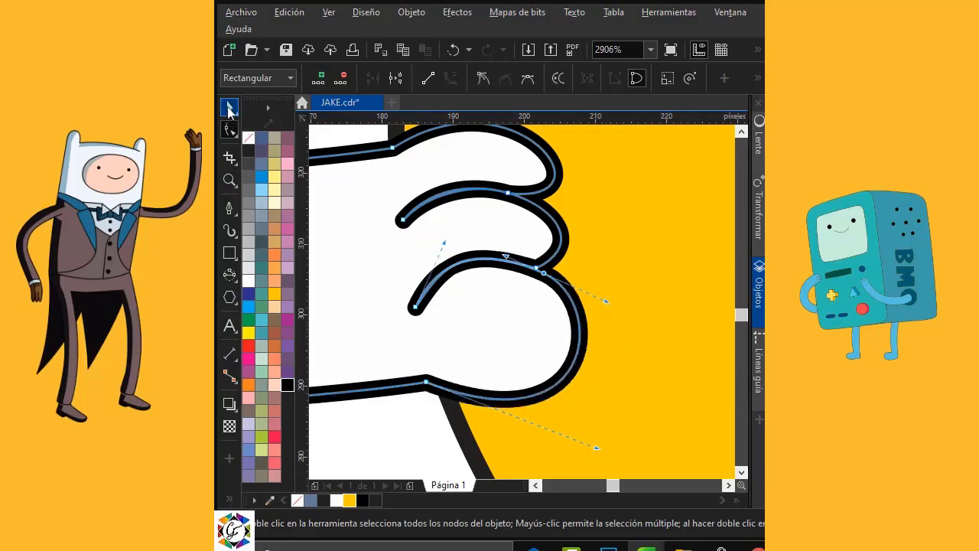
Step: Scale both arms down together about their common centre to about 560 × 327 px
click(229, 108)
key(F4)
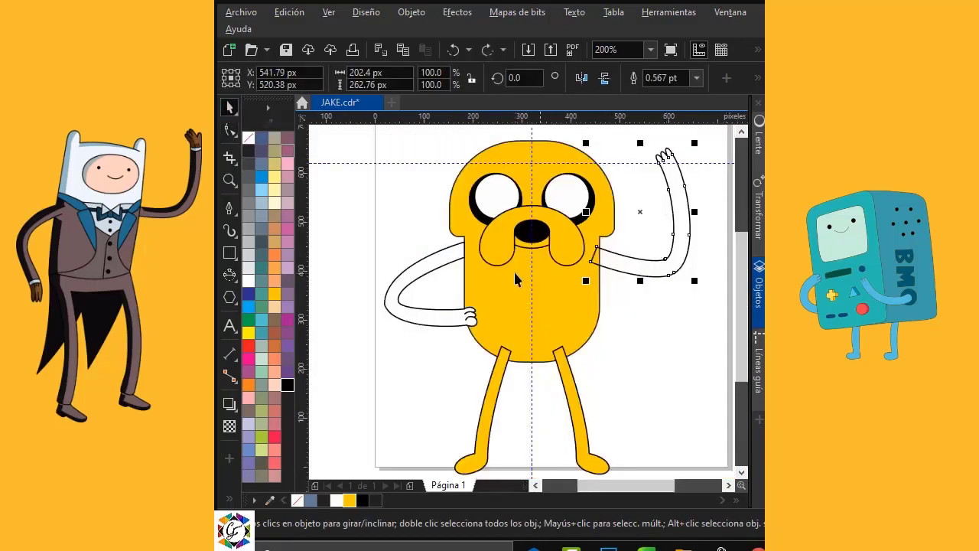
shift+click(433, 323)
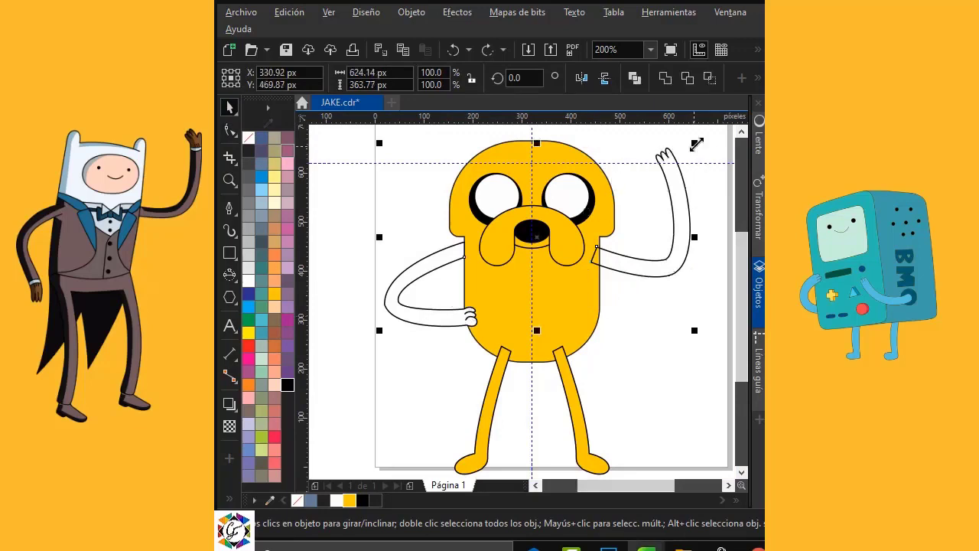
drag(696, 144, 692, 157)
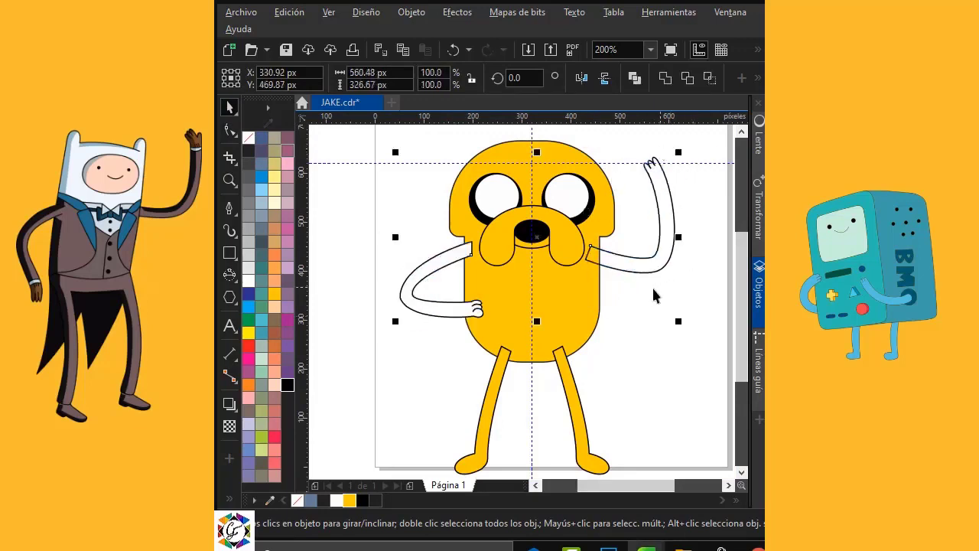
click(654, 297)
Step: Move the left arm outwards so that its shoulder end lines up with the body's edge
scroll(459, 262, up, 1)
click(485, 227)
drag(485, 227, 478, 221)
click(479, 221)
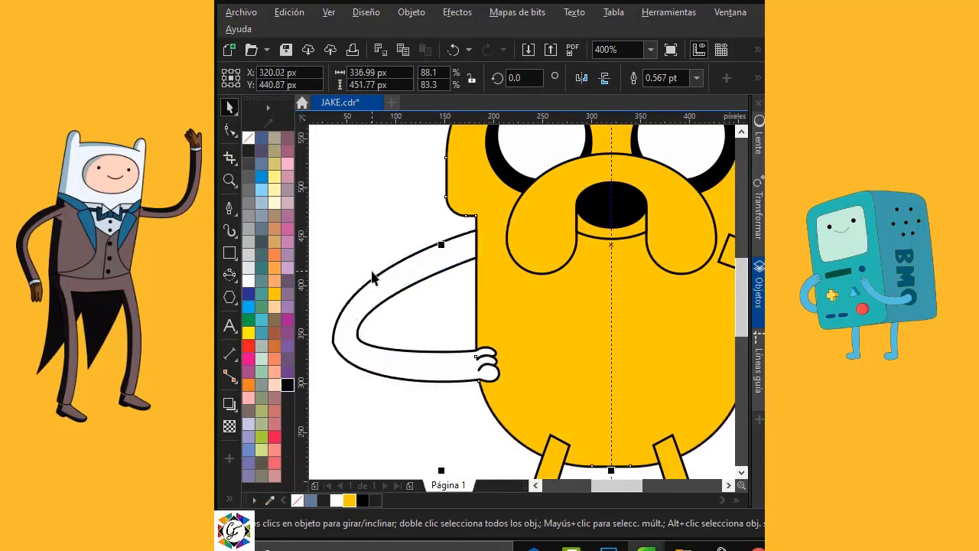
Step: Shift the right arm slightly outwards so that its shoulder end sits just inside the body's edge
scroll(373, 272, down, 1)
scroll(572, 280, up, 1)
click(572, 276)
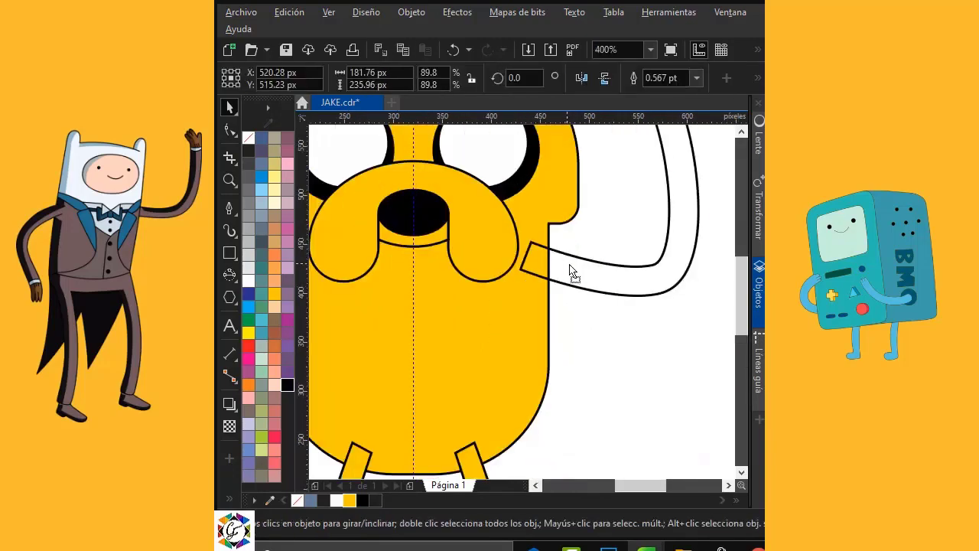
scroll(573, 273, down, 1)
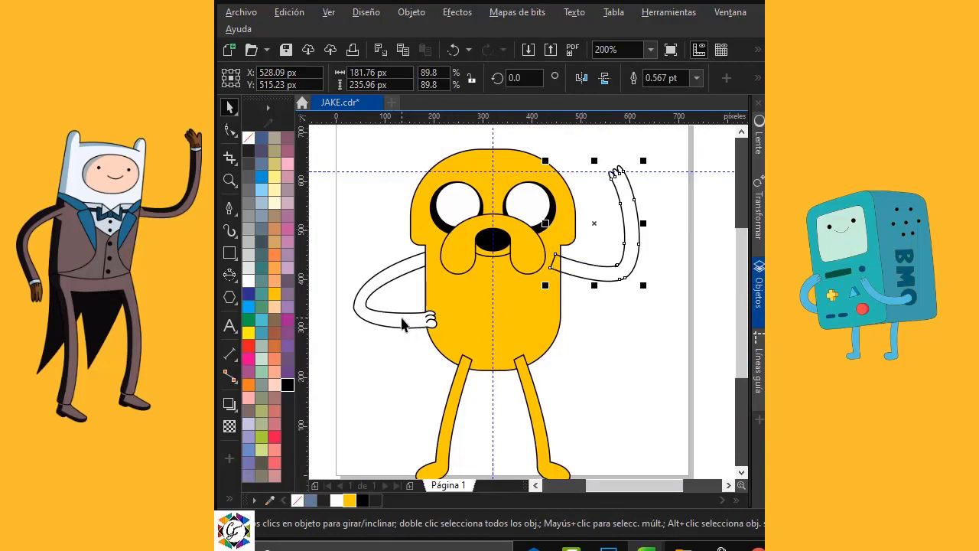
Step: Fill the right arm and the left arm with the body's yellow, R255 G204 B0
click(349, 500)
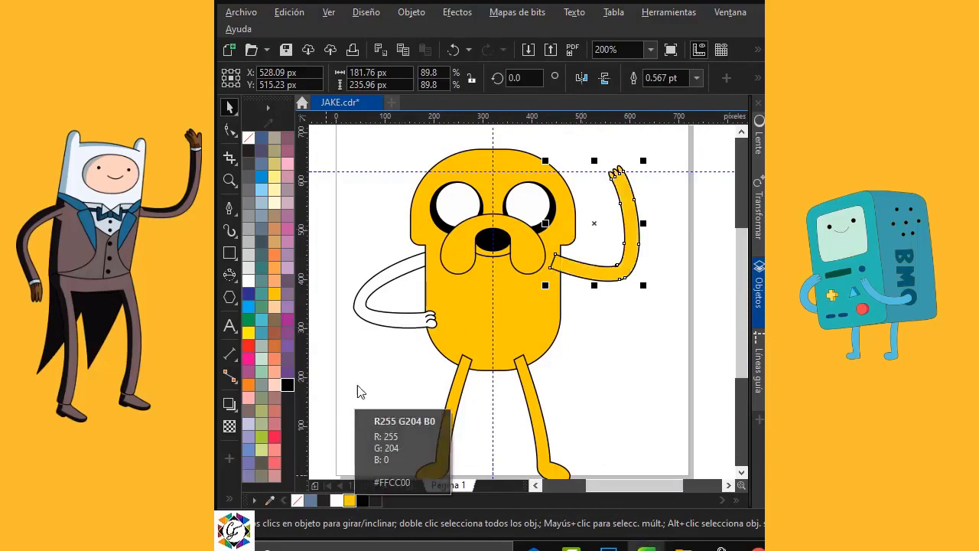
click(380, 311)
click(350, 501)
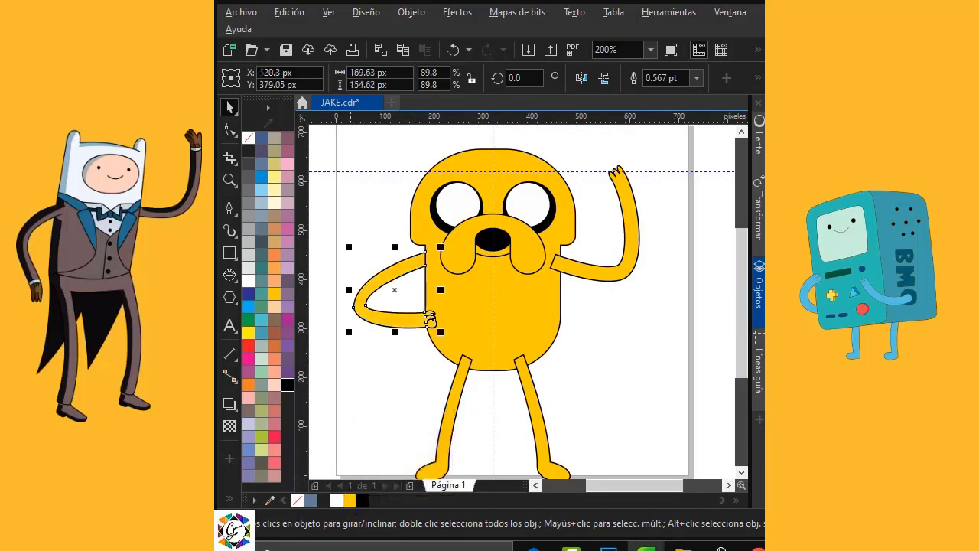
Step: Send the right arm behind the body
click(651, 354)
right_click(581, 277)
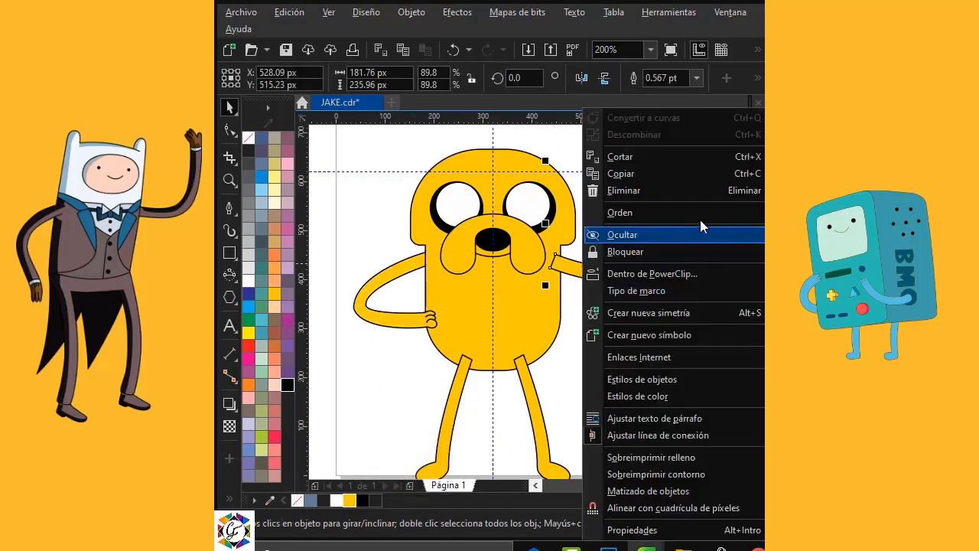
key(Escape)
click(678, 274)
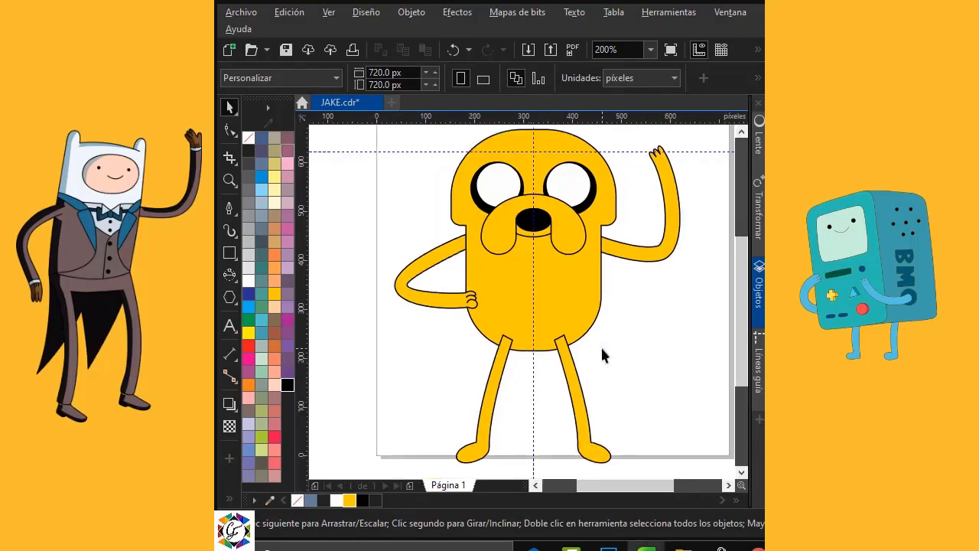
Step: Weld both legs and the body into a single shape
click(570, 357)
shift+click(501, 364)
shift+click(552, 292)
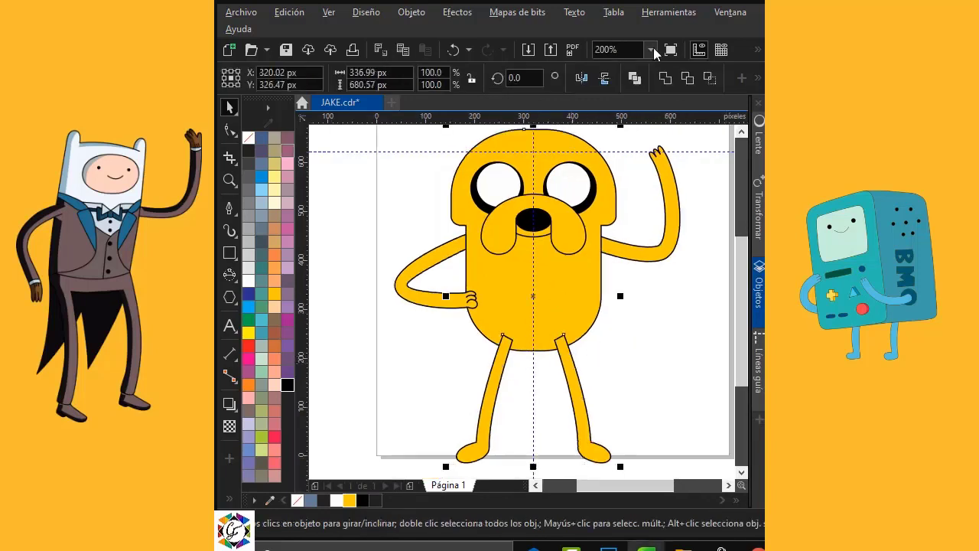
click(665, 81)
click(639, 289)
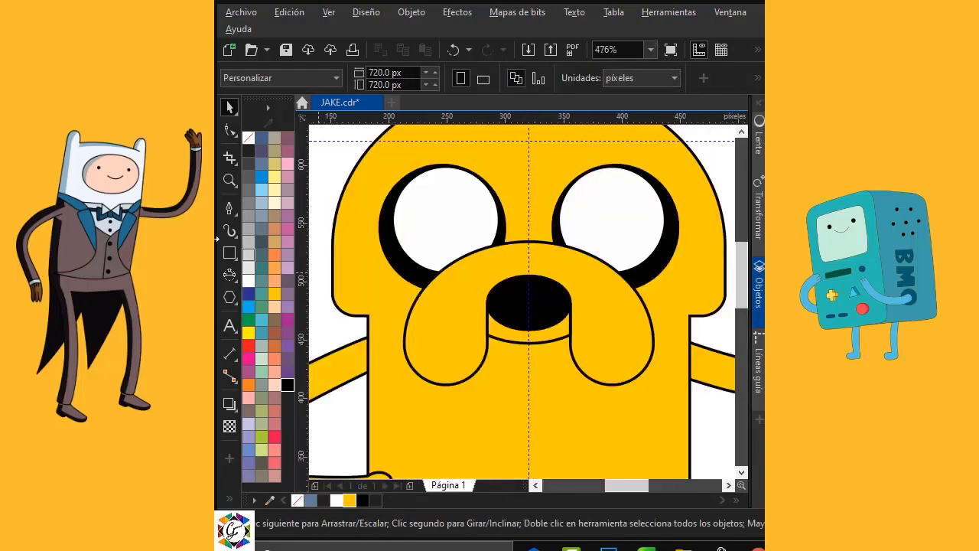
Step: Draw a Pen line about 45 px long upwards from the right-hand junction of head and body, and convert it to a curve
click(229, 208)
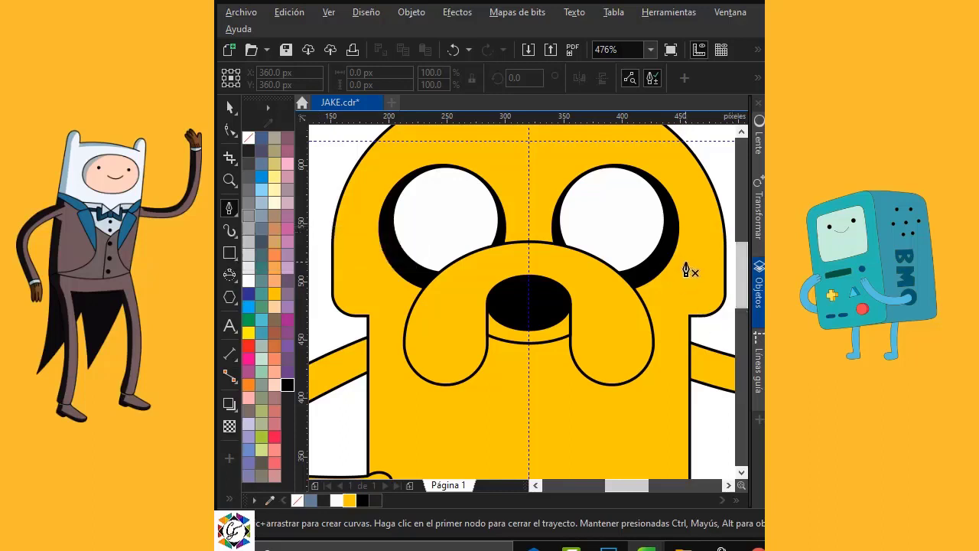
double_click(688, 320)
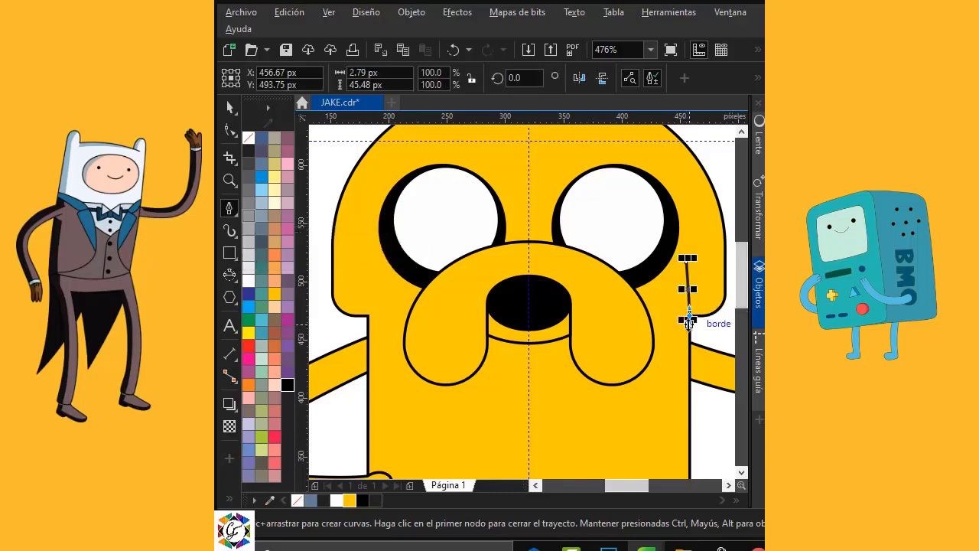
key(F10)
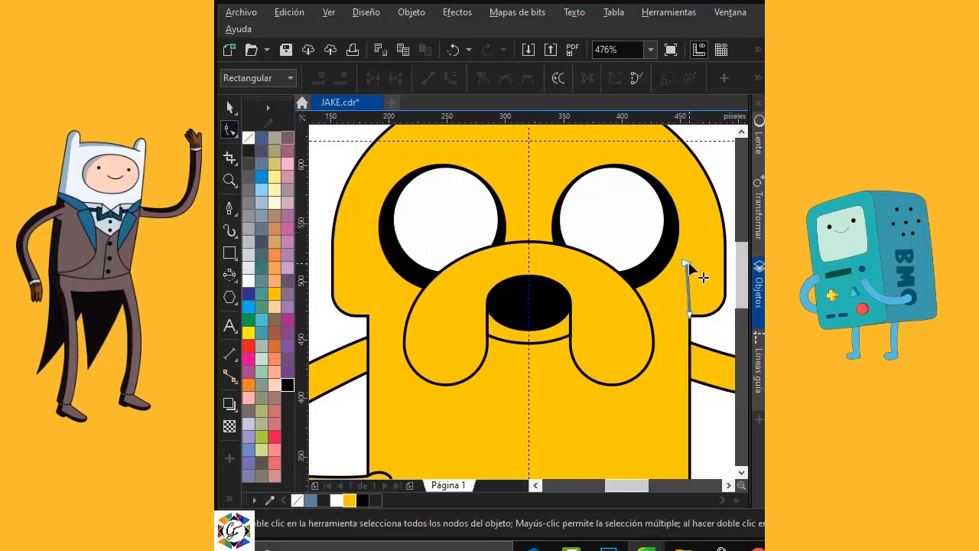
click(691, 313)
click(454, 78)
Step: Bend the new line at the right-hand head and body junction slightly inwards at its upper end, about 54 px tall
click(695, 267)
click(686, 264)
click(687, 263)
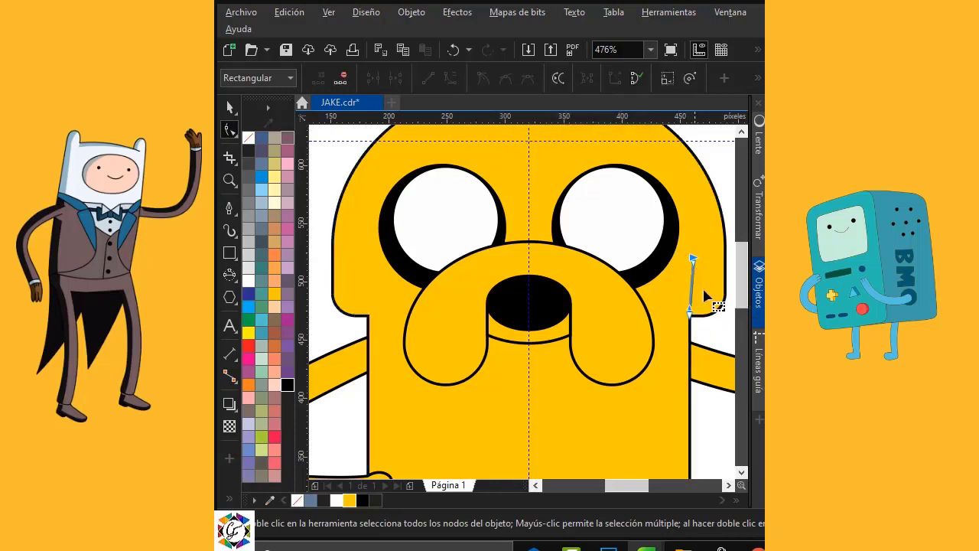
scroll(704, 298, up, 2)
drag(683, 216, 677, 217)
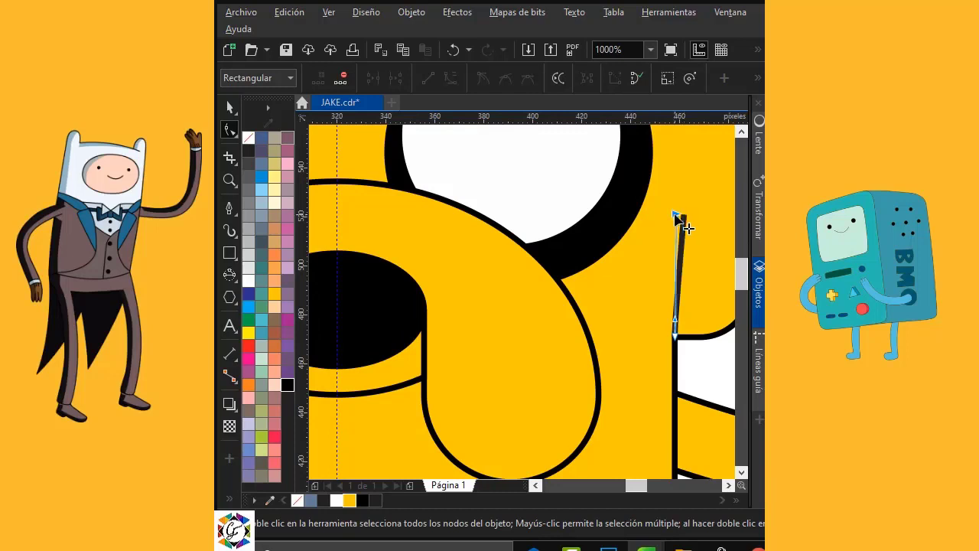
click(675, 291)
drag(677, 291, 681, 290)
drag(677, 214, 668, 206)
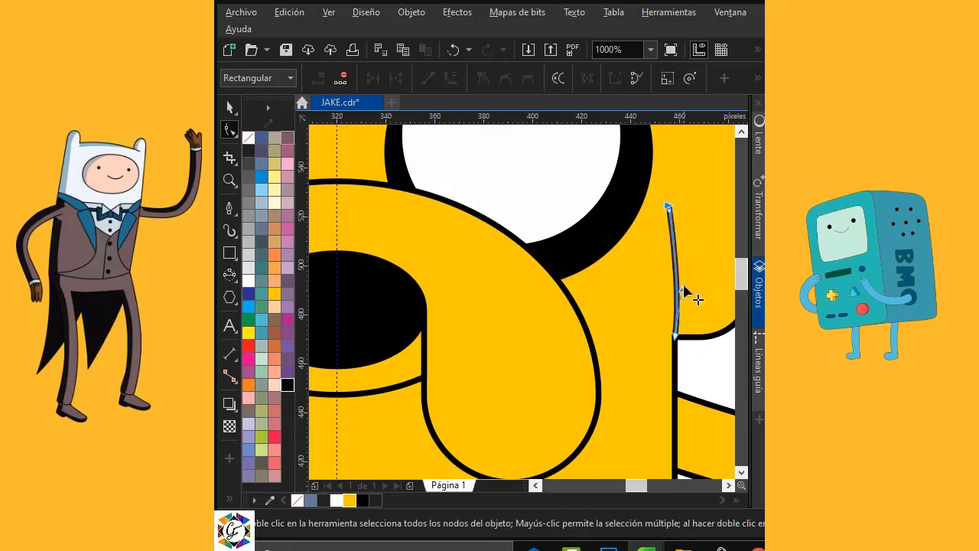
drag(681, 289, 676, 269)
drag(671, 211, 679, 222)
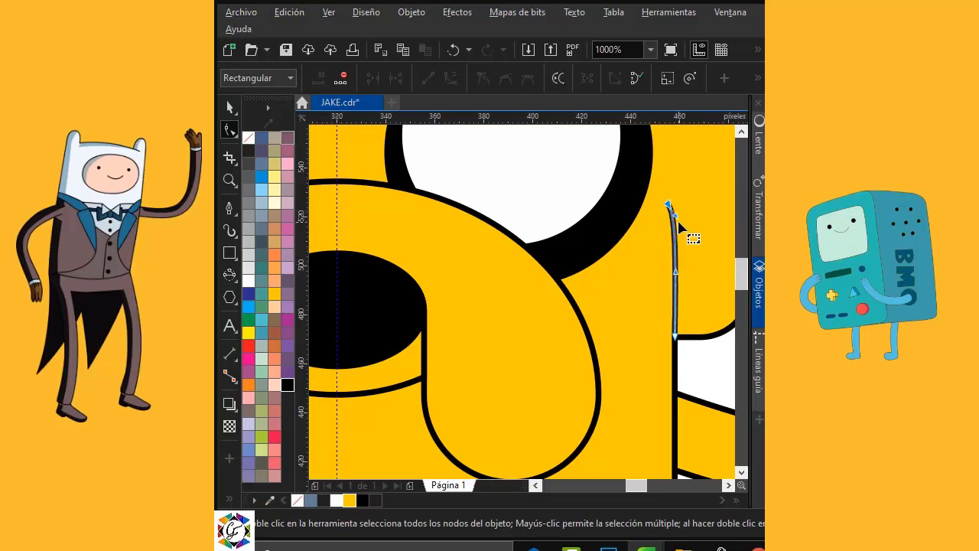
scroll(666, 222, down, 1)
key(space)
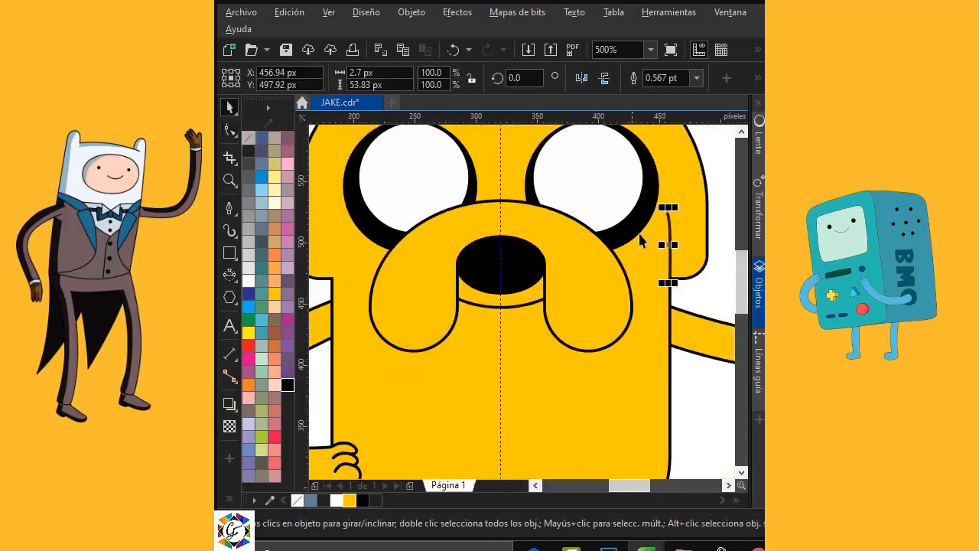
Step: Shorten the line at the right-hand junction to about 47 px tall by moving its upper end node
scroll(666, 212, up, 1)
click(229, 130)
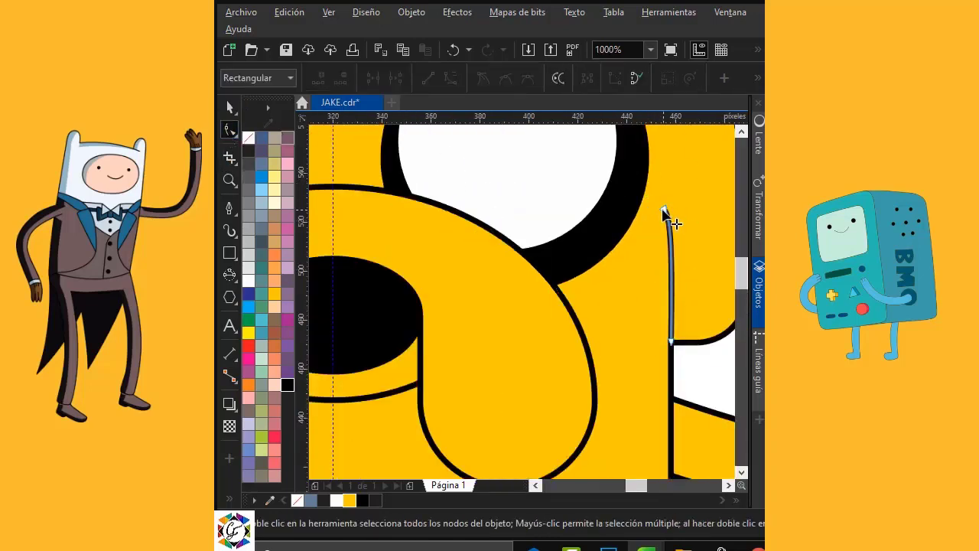
click(663, 209)
scroll(667, 230, down, 2)
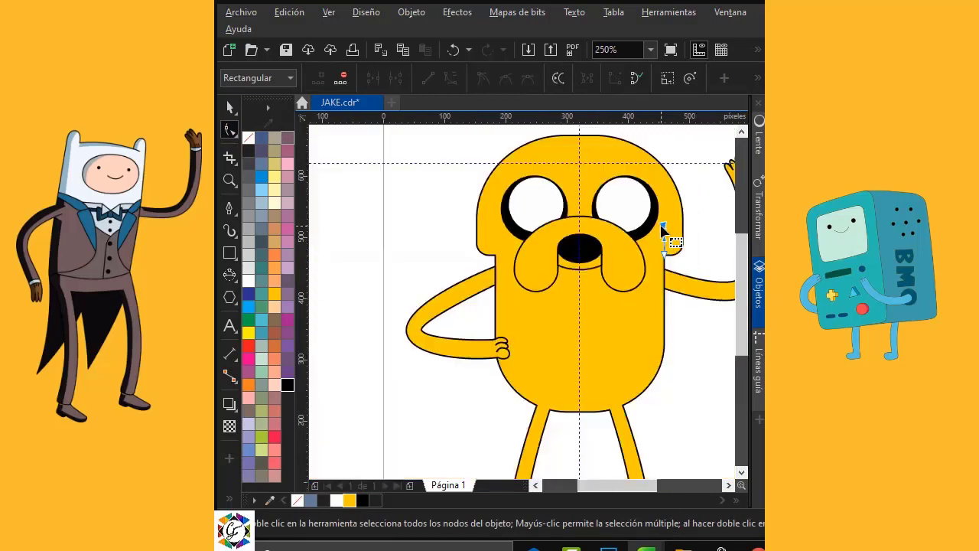
scroll(667, 229, up, 1)
key(space)
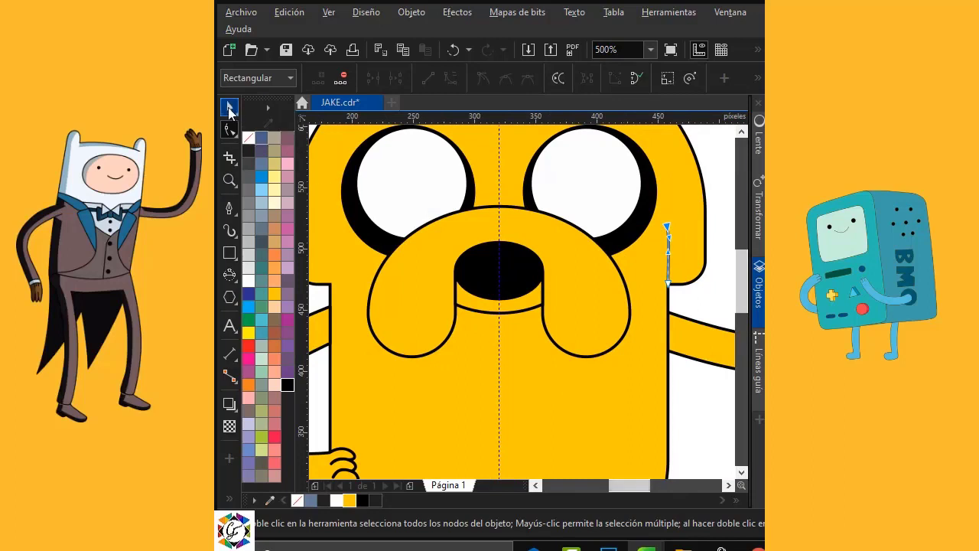
Step: Place a mirrored copy of the line at the left-hand junction and outline both lines in C100 M100 Y100 K100 black
drag(667, 285, 329, 284)
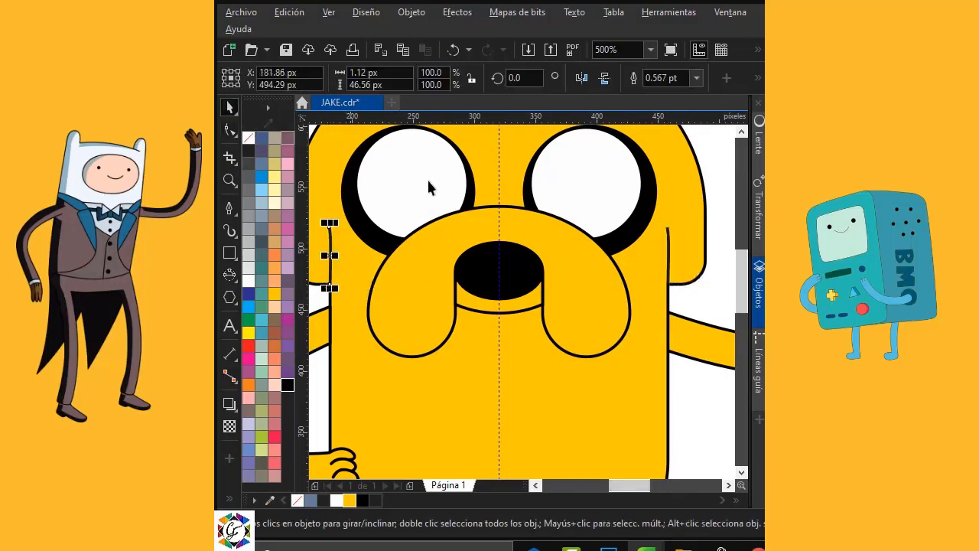
click(586, 84)
shift+click(670, 261)
right_click(290, 385)
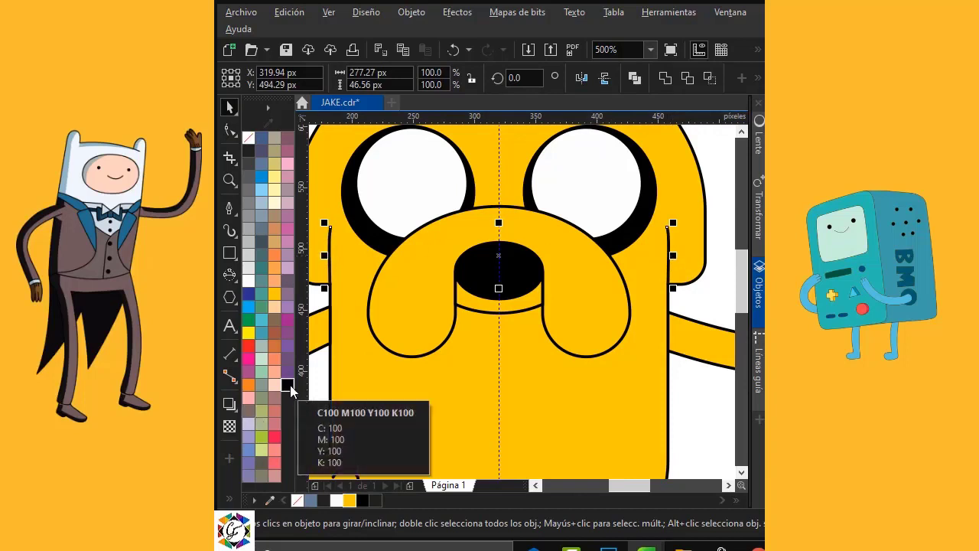
Step: Draw a Pen crease about 6 × 5 px between the wrist and lowest finger of the left hand, and outline it black
scroll(329, 459, up, 4)
click(228, 208)
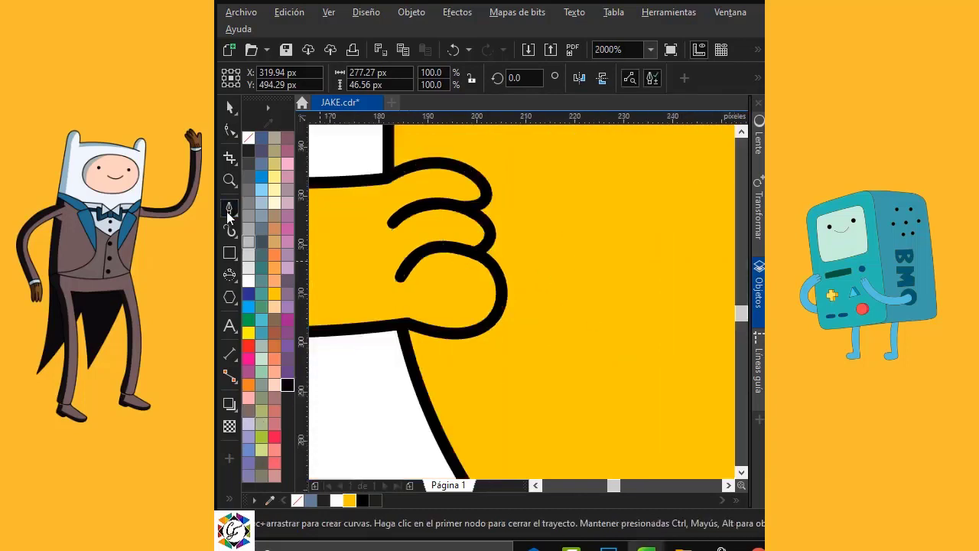
click(436, 298)
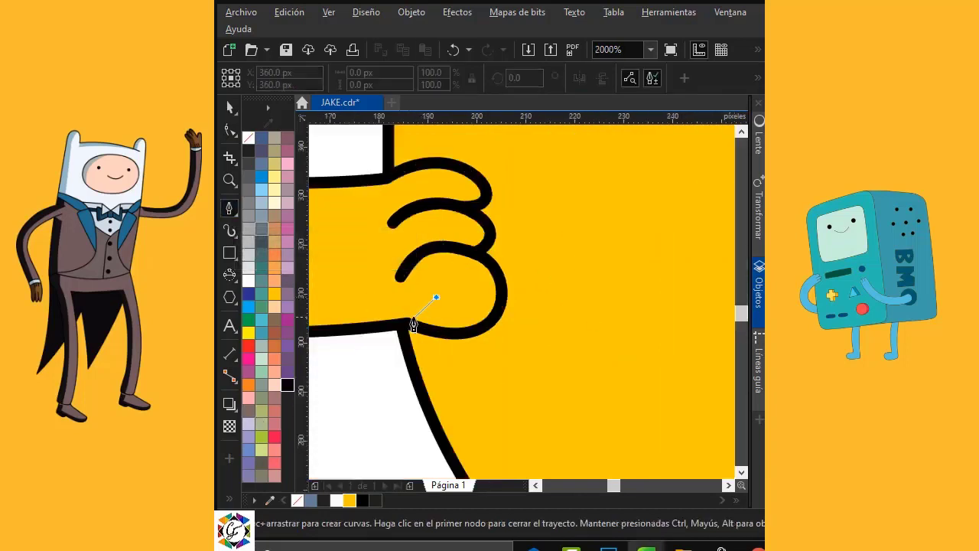
drag(408, 323, 386, 333)
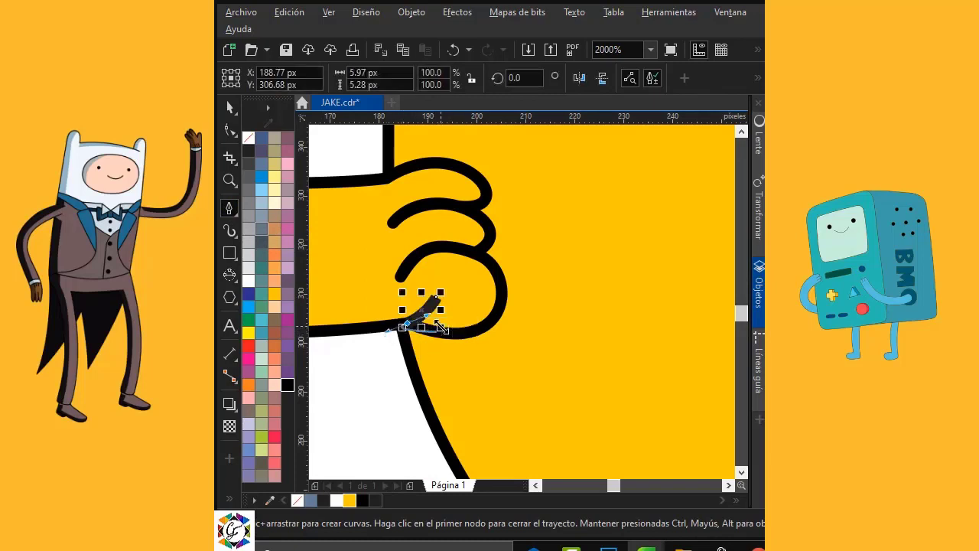
key(Escape)
right_click(287, 385)
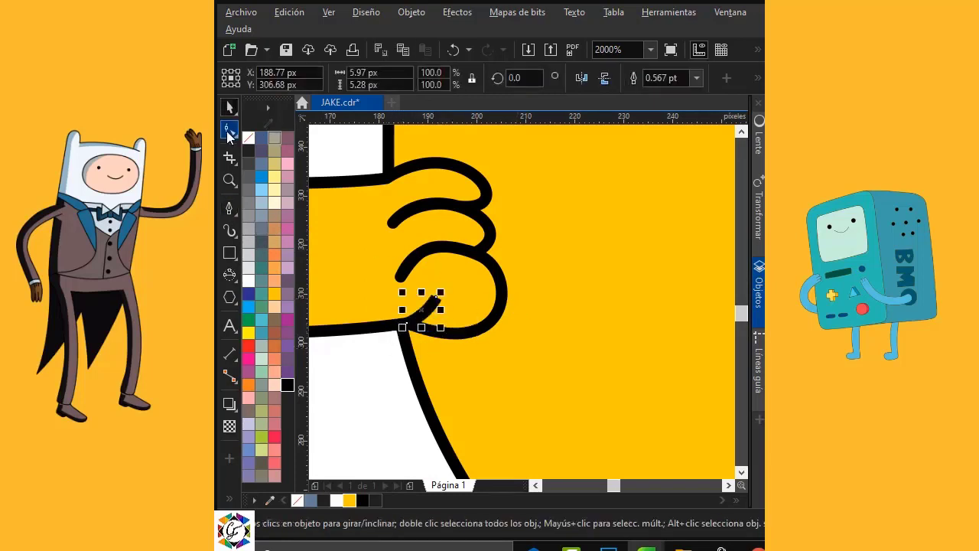
Step: Make the lowest finger of the left hand bulge further downwards by adjusting the curve handle at the wrist
click(230, 130)
click(463, 335)
click(408, 325)
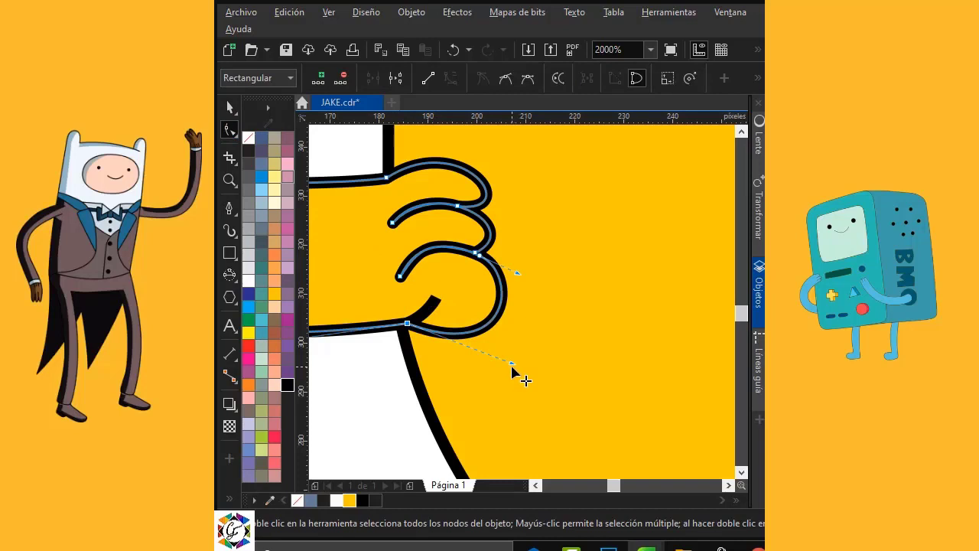
drag(511, 366, 490, 382)
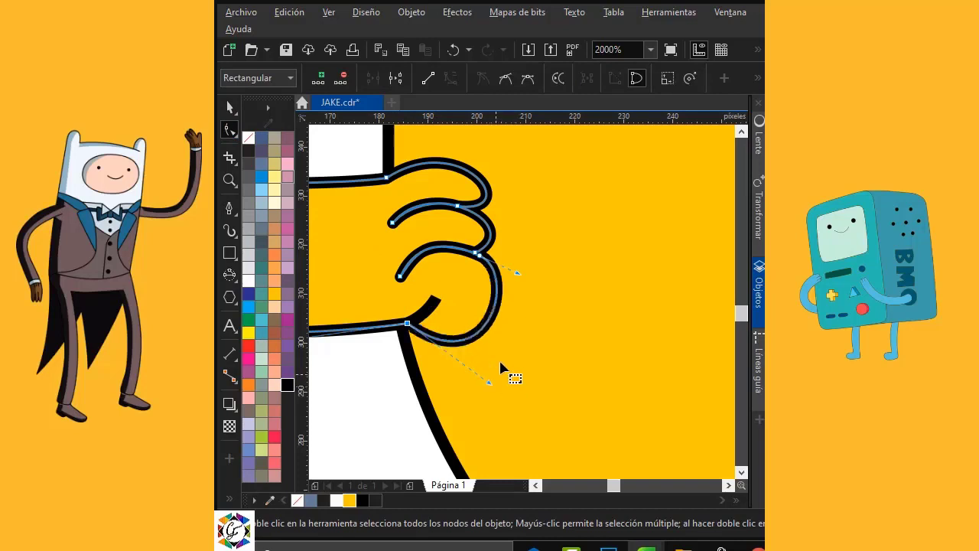
Step: Flatten the crease beside the lowest finger by moving its outer end node slightly outwards and down
click(423, 320)
scroll(405, 328, up, 1)
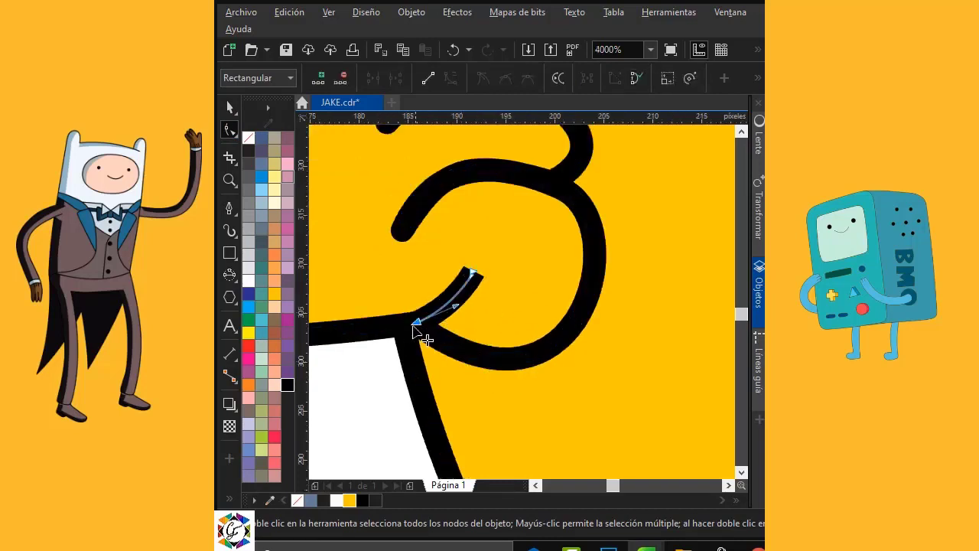
drag(473, 272, 482, 286)
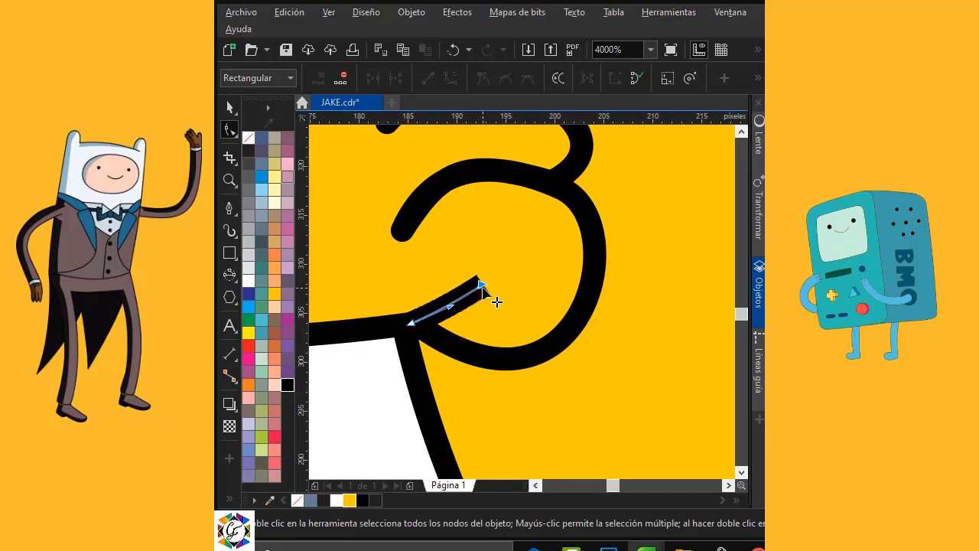
Step: Round out the lowest finger by adjusting the handles and nodes at the wrist and at the knuckle
click(470, 357)
click(416, 325)
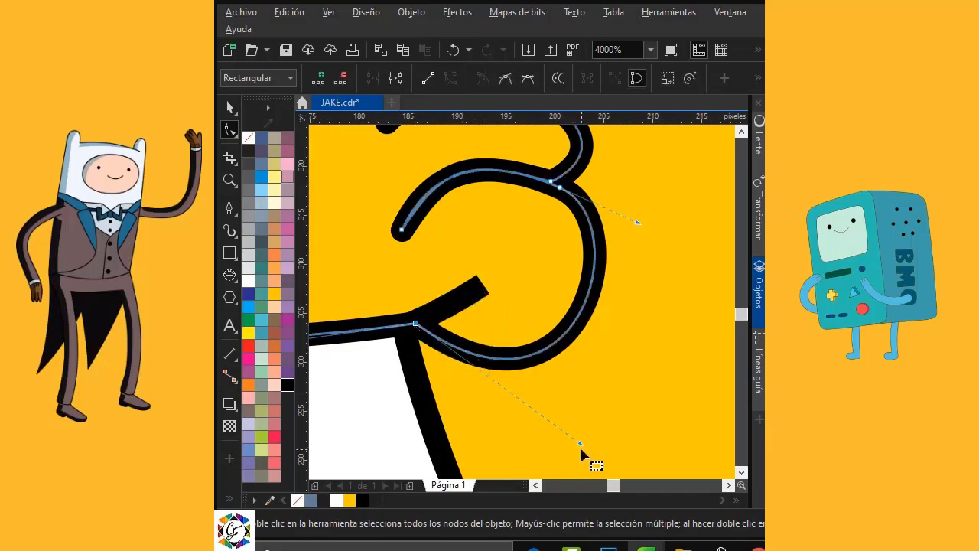
drag(581, 443, 487, 479)
drag(638, 192, 710, 194)
scroll(569, 244, down, 1)
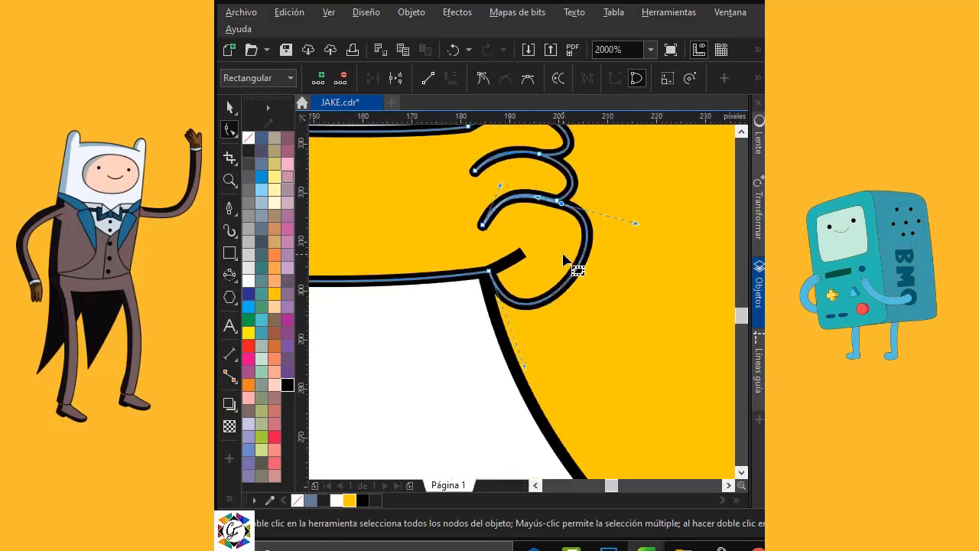
drag(525, 367, 538, 359)
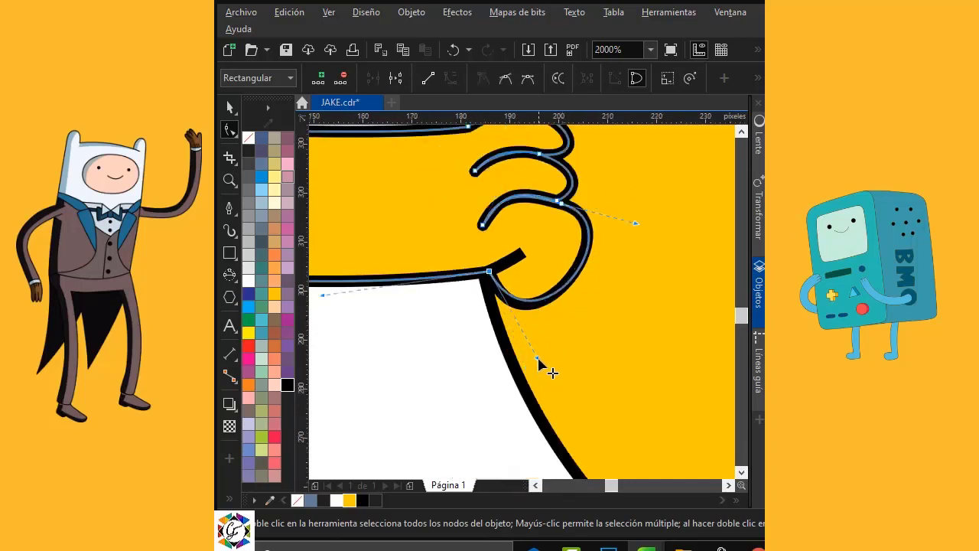
drag(562, 204, 557, 201)
drag(631, 221, 643, 219)
drag(538, 358, 546, 358)
scroll(474, 329, down, 4)
click(230, 107)
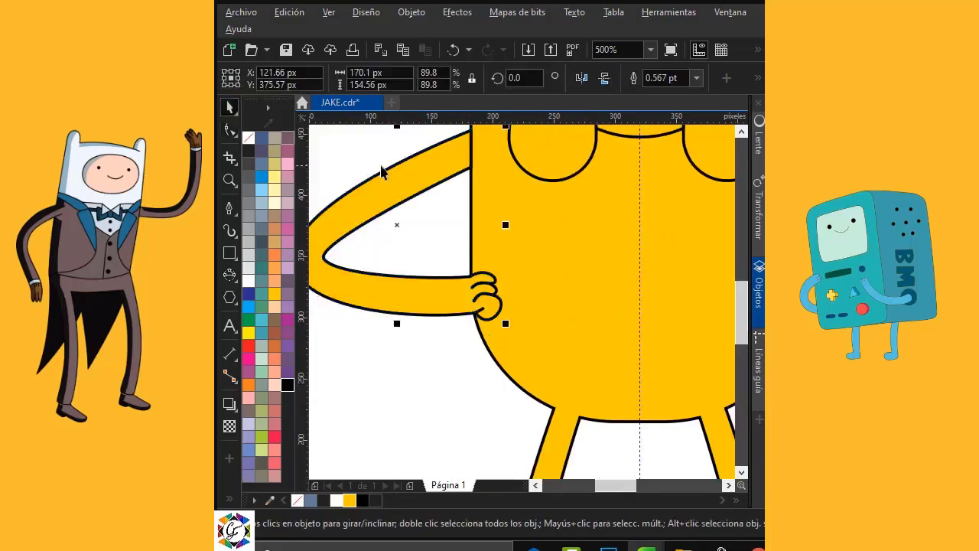
click(360, 156)
Step: Draw a helper ellipse about 108 × 102 px around the nose, centred on the vertical guideline and extending below the mouth line
scroll(414, 230, down, 2)
drag(739, 296, 739, 272)
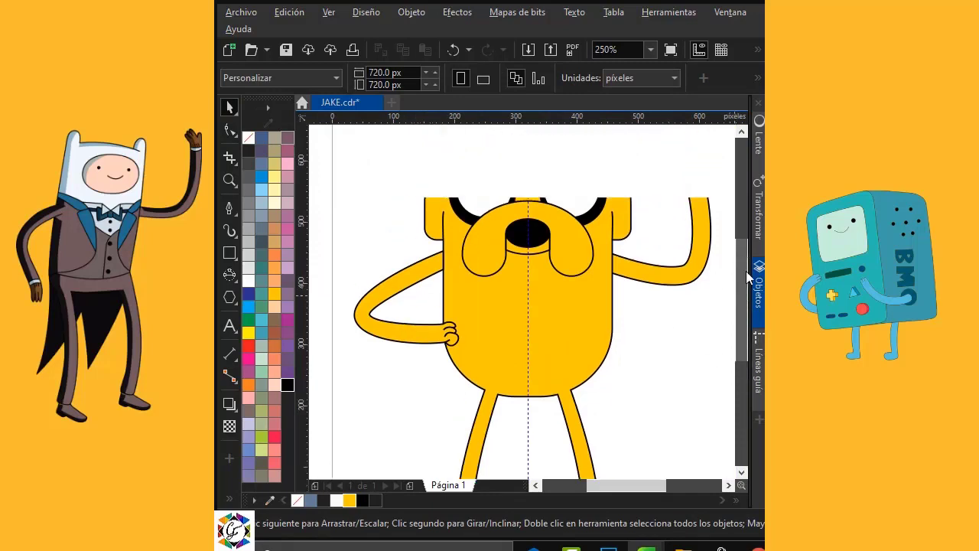
key(F2)
drag(453, 175, 620, 315)
click(229, 274)
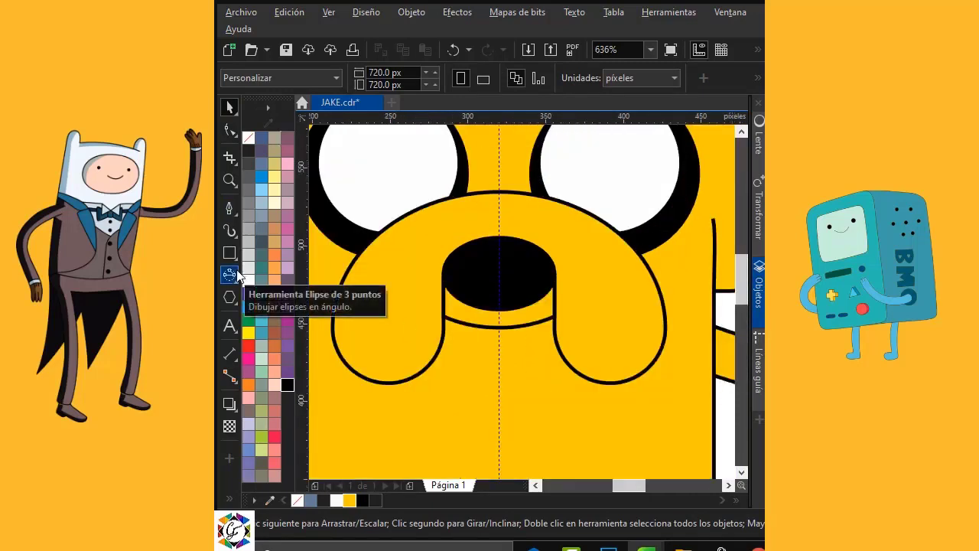
click(254, 281)
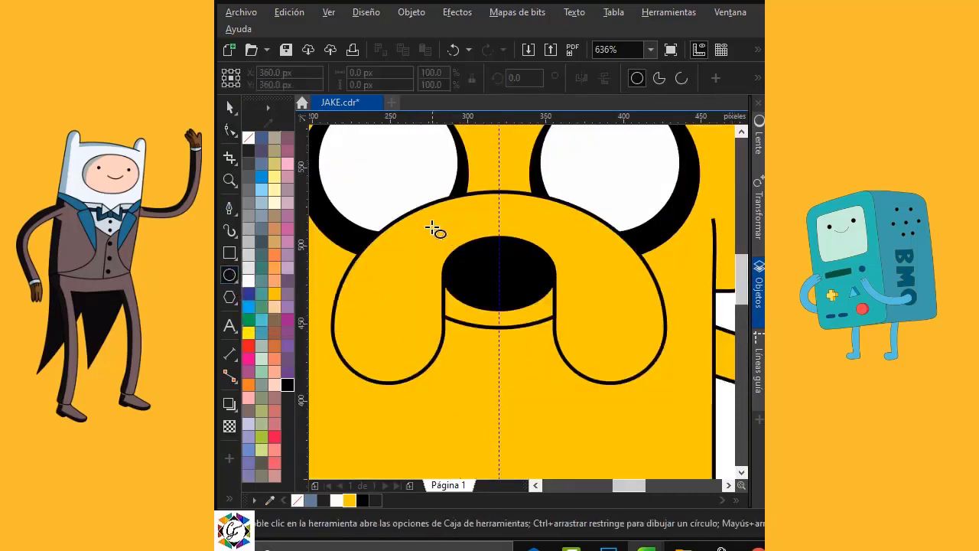
drag(428, 225, 587, 376)
key(space)
Step: Create the open mouth shape with Smart Fill in the region between the mouth line, the jowls and the ellipse
click(230, 501)
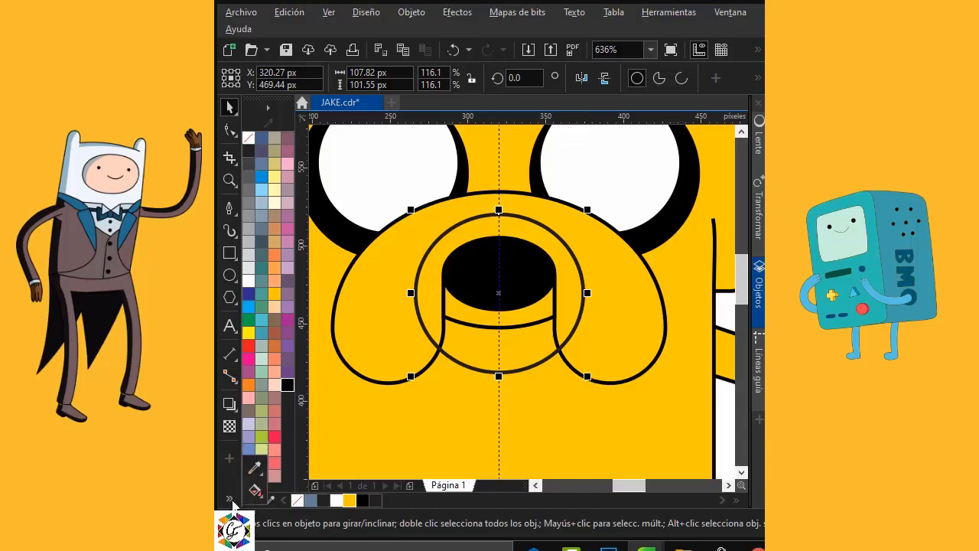
click(260, 498)
click(306, 510)
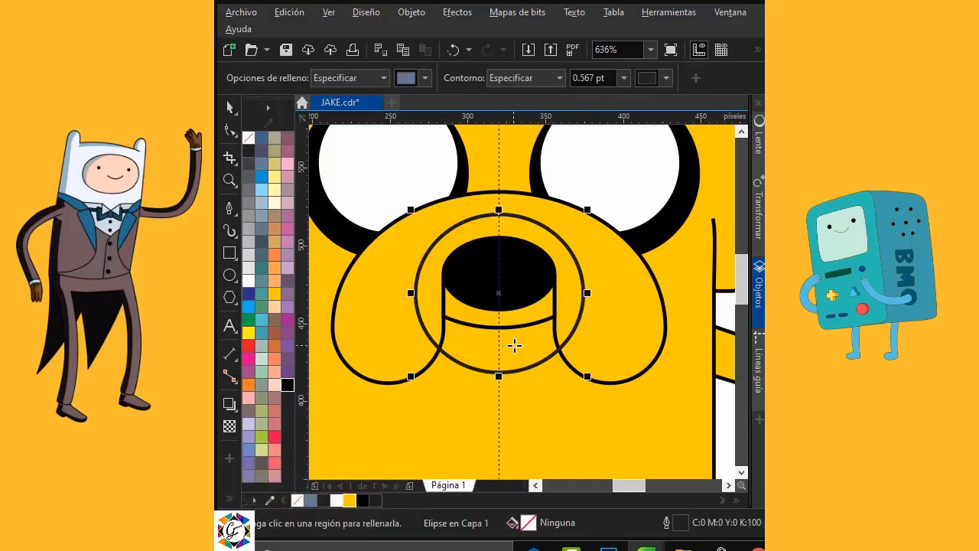
click(513, 345)
Step: Delete the helper ellipse and fill the mouth shape with red
click(230, 107)
click(551, 237)
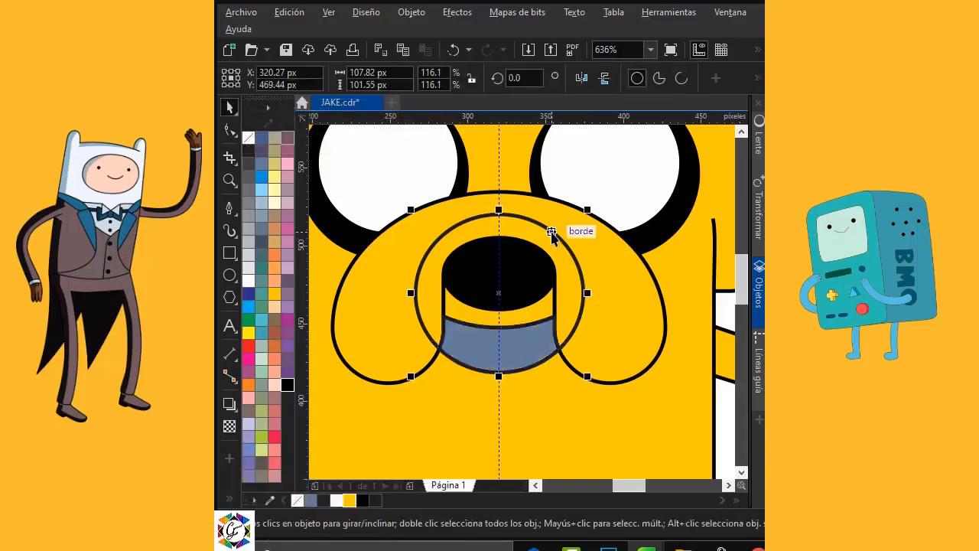
key(Delete)
click(498, 351)
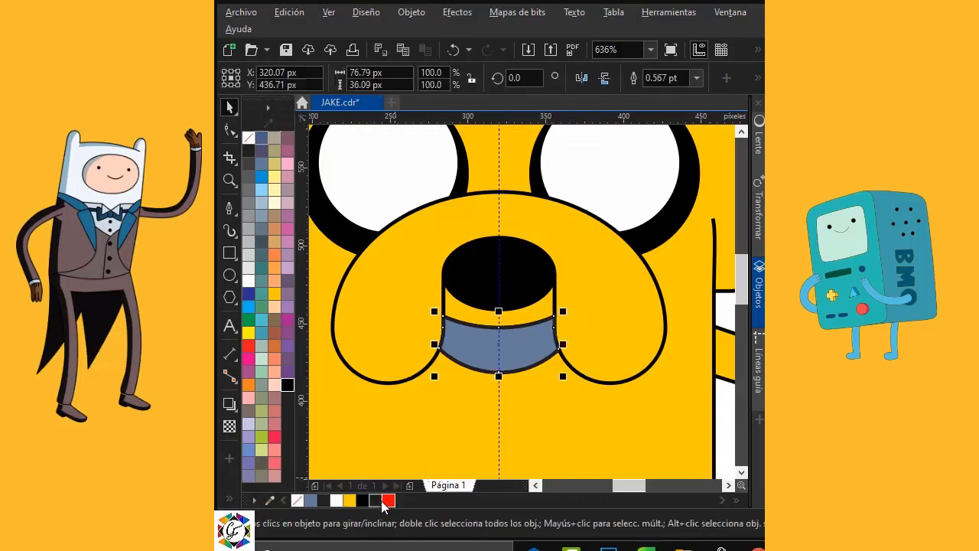
click(389, 503)
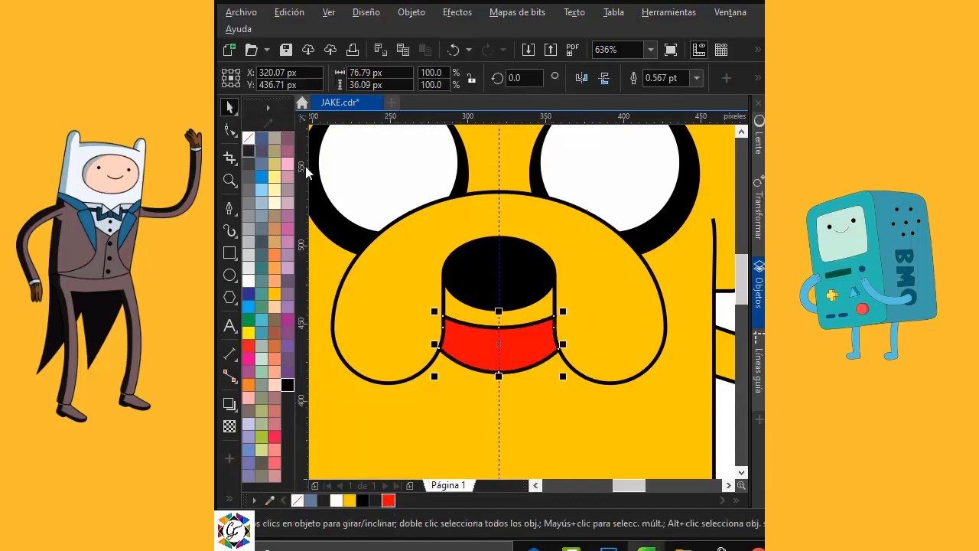
Step: Draw a circle about 20 px in diameter over the upper middle edge of the red mouth
scroll(480, 339, up, 2)
key(F7)
drag(499, 274, 591, 365)
key(space)
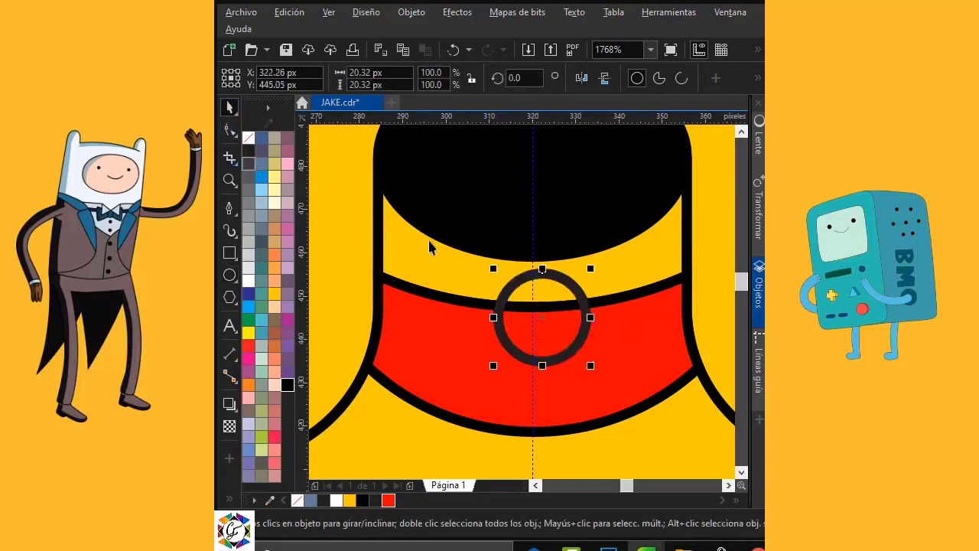
Step: Duplicate the circle once to each side so that three touching circles form a row of teeth
drag(498, 315, 586, 321)
click(677, 317)
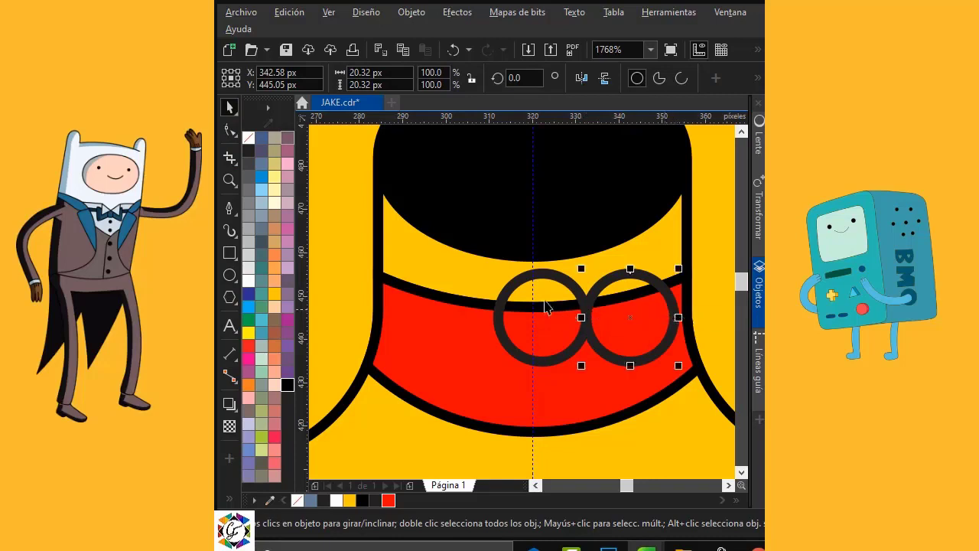
click(580, 288)
drag(586, 318, 498, 315)
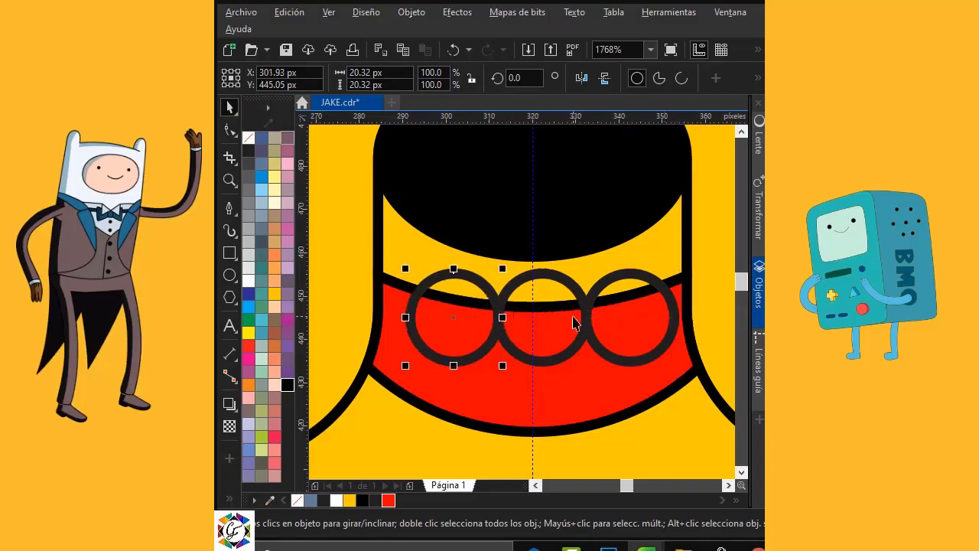
Step: Enlarge the row of three circles to about 71 × 24 px and centre it on the guideline over the mouth's upper edge
shift+click(618, 289)
drag(558, 317, 533, 321)
drag(673, 270, 699, 261)
drag(535, 319, 534, 298)
drag(534, 292, 534, 306)
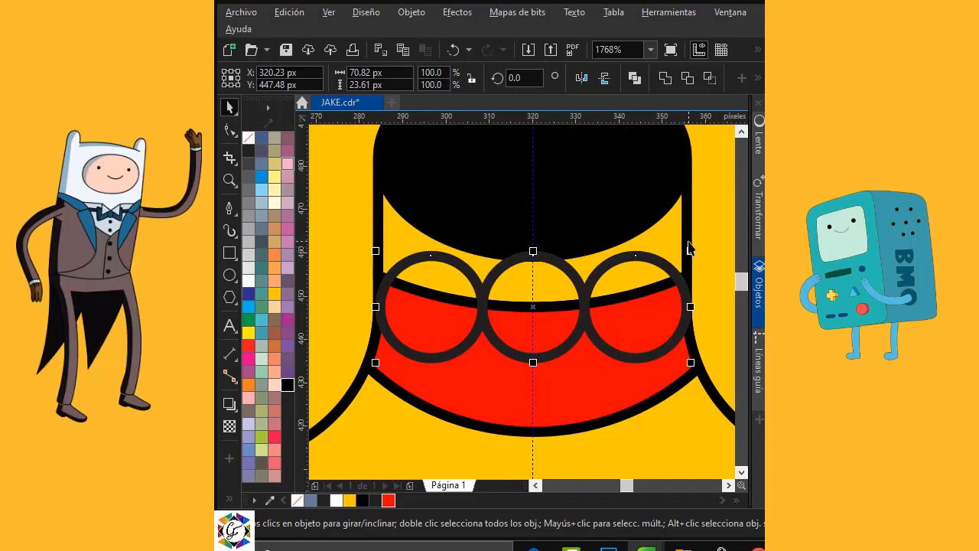
Step: Raise the two outer circles about 2 px above the middle one to follow the mouth's curve
click(651, 261)
click(428, 261)
drag(531, 307, 533, 304)
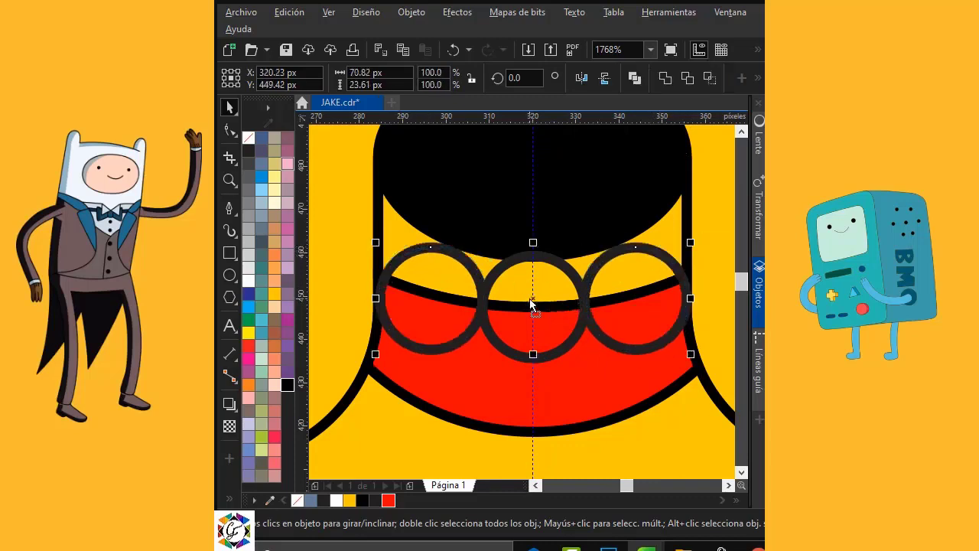
Step: Use Smart Fill to create three tooth shapes where the circles overlap the red mouth
click(232, 497)
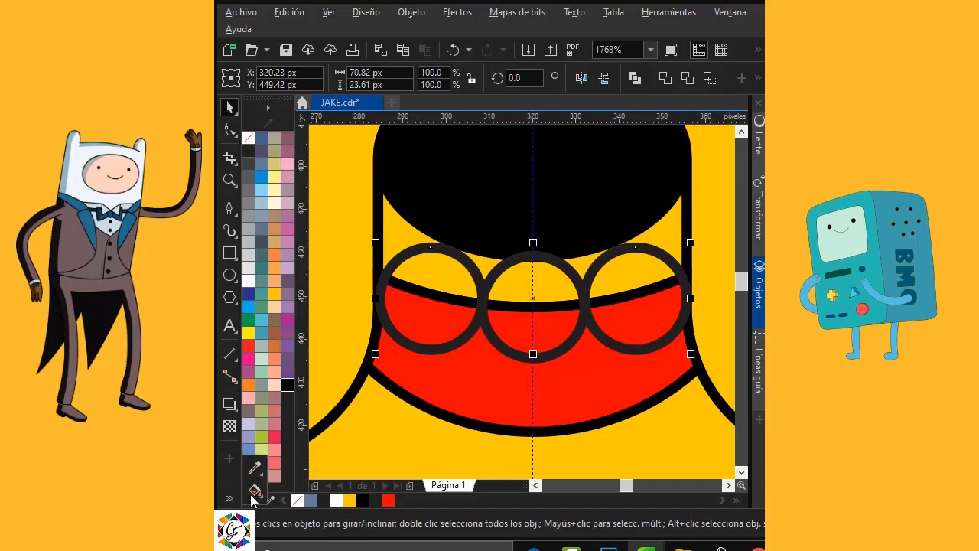
click(256, 492)
click(262, 495)
click(321, 507)
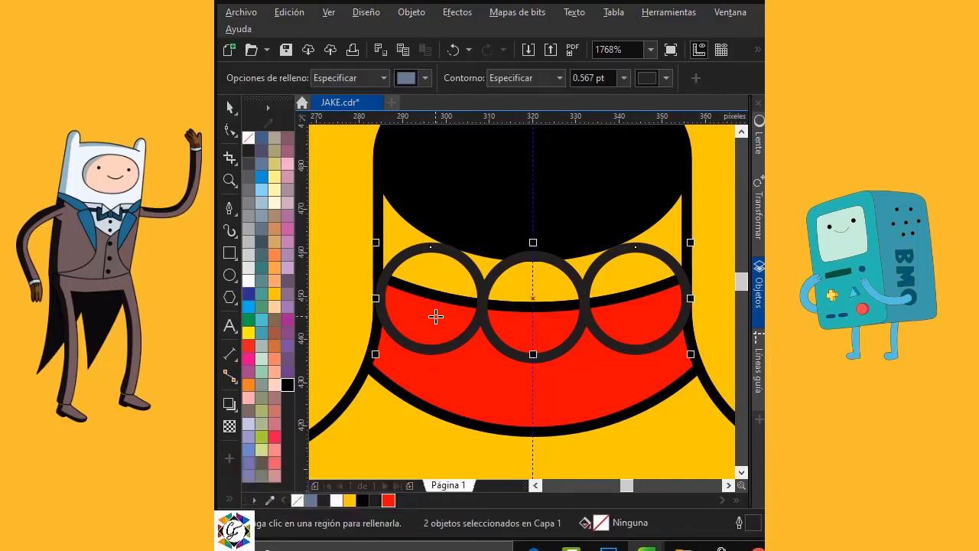
click(435, 320)
click(533, 329)
click(635, 321)
click(229, 109)
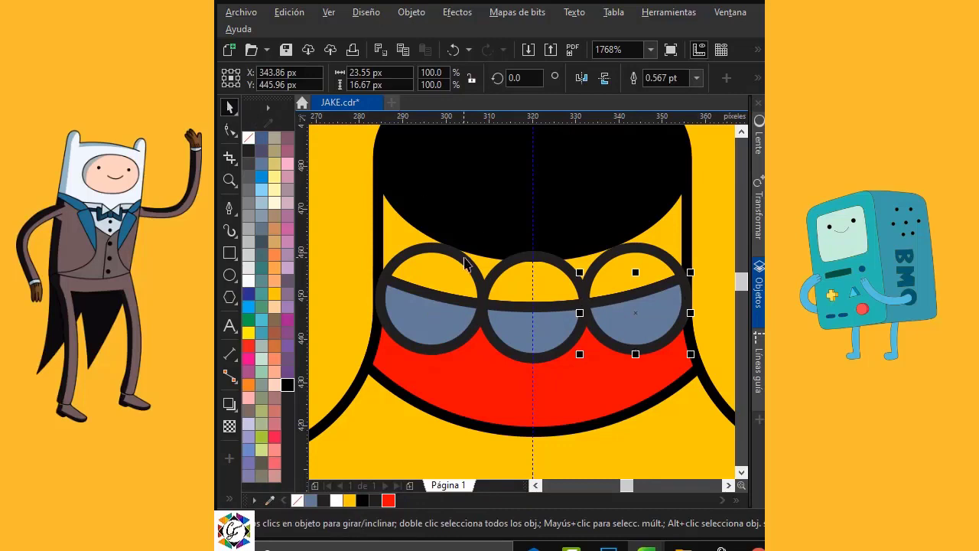
Step: Delete the construction circles, keeping the three filled tooth shapes
click(481, 257)
key(Delete)
click(630, 249)
key(Delete)
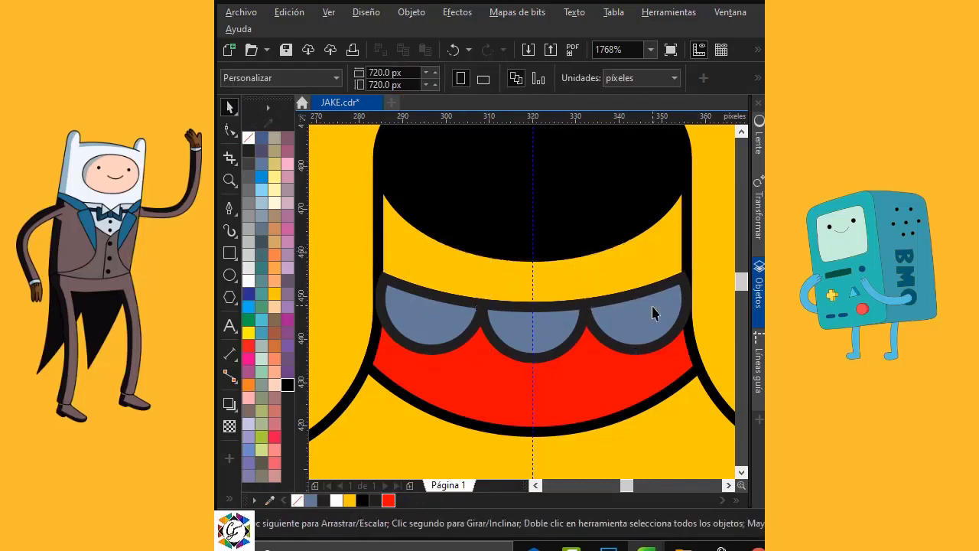
Step: Fill the three teeth with white and give them a black outline
click(652, 308)
shift+click(551, 332)
shift+click(420, 322)
click(258, 279)
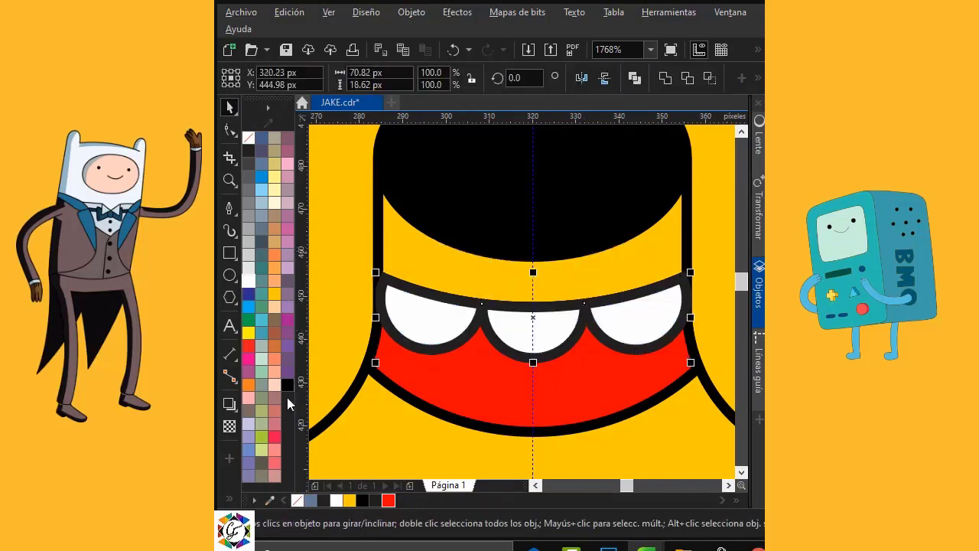
right_click(288, 385)
Step: Draw a circle about 56 px in diameter over the mouth's lower edge, with its centre left of the vertical guideline
scroll(540, 203, down, 2)
click(330, 321)
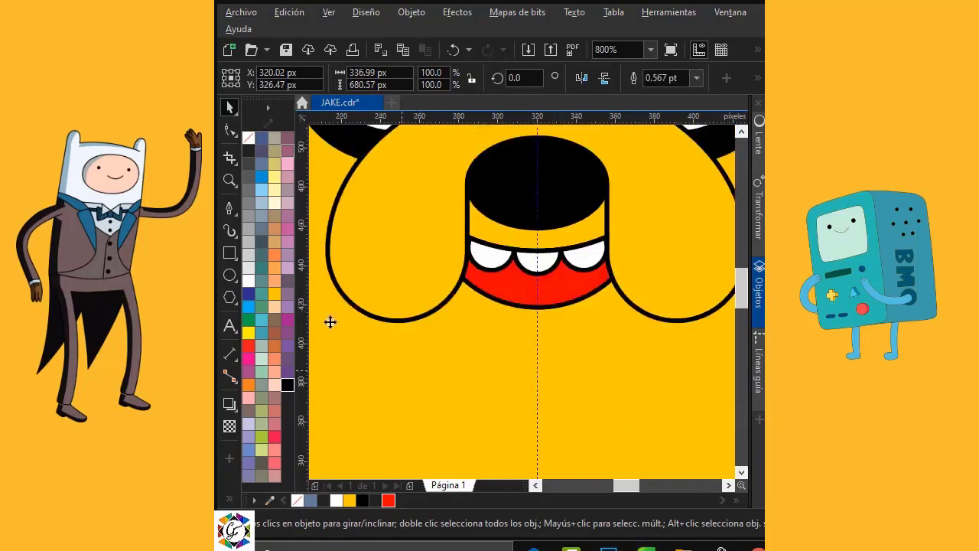
click(229, 276)
mouse_move(466, 282)
mouse_down()
mouse_move(586, 367)
mouse_move(585, 390)
mouse_up()
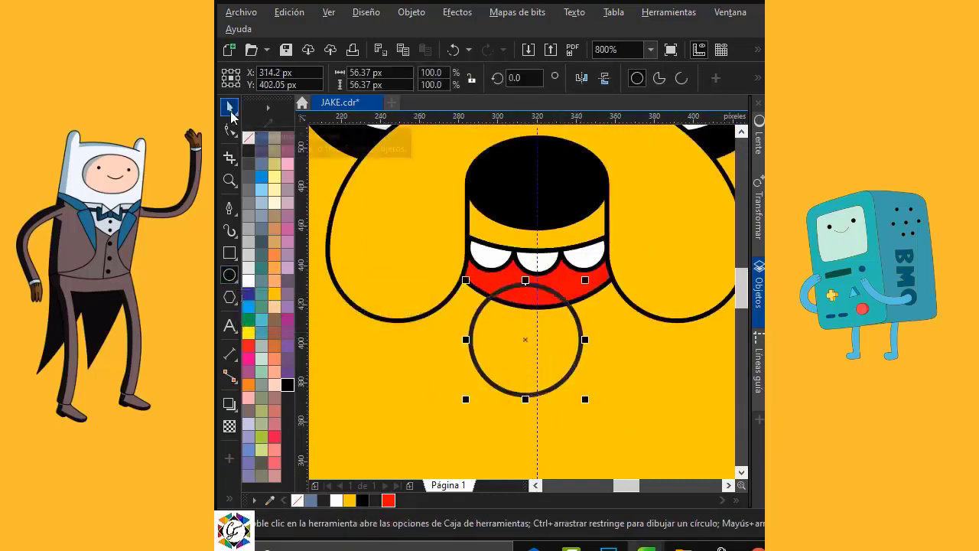
key(space)
drag(525, 338, 508, 342)
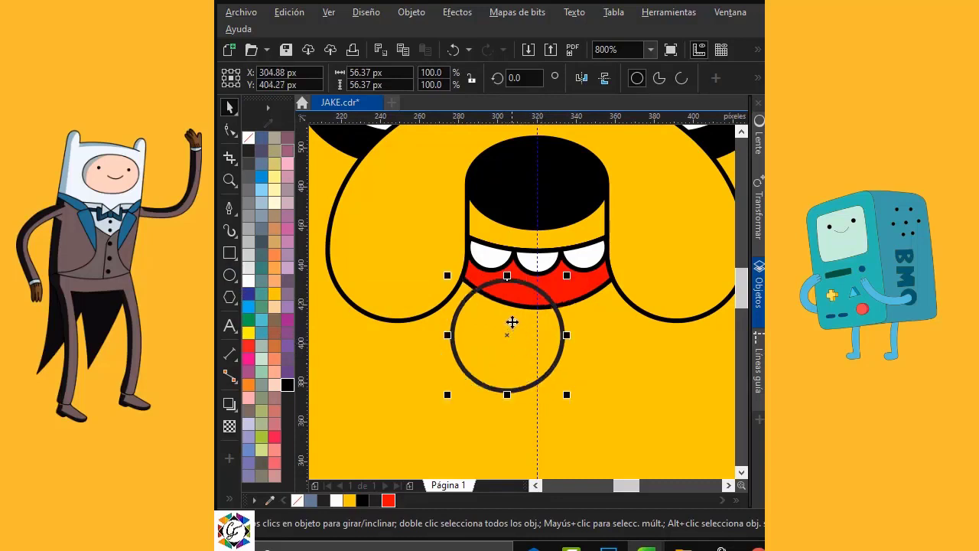
scroll(511, 322, up, 1)
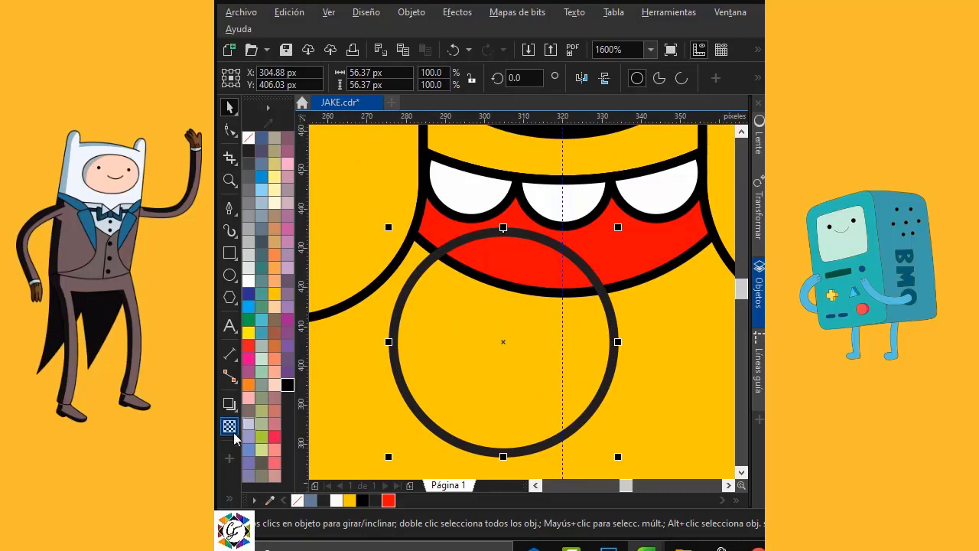
Step: Use Smart Fill to create a tongue shape where the circle overlaps the red mouth, and delete the circle
click(233, 499)
click(261, 496)
click(328, 510)
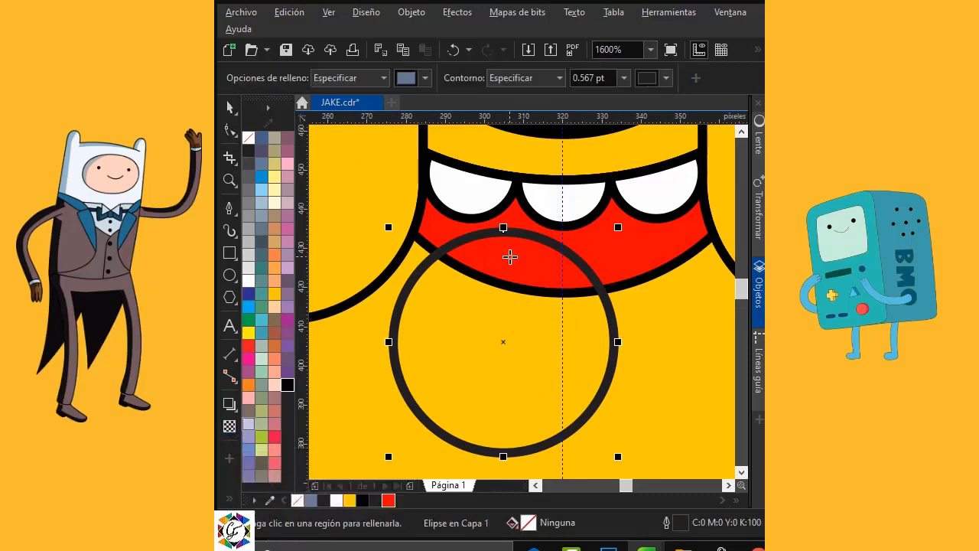
click(507, 256)
click(229, 107)
click(614, 356)
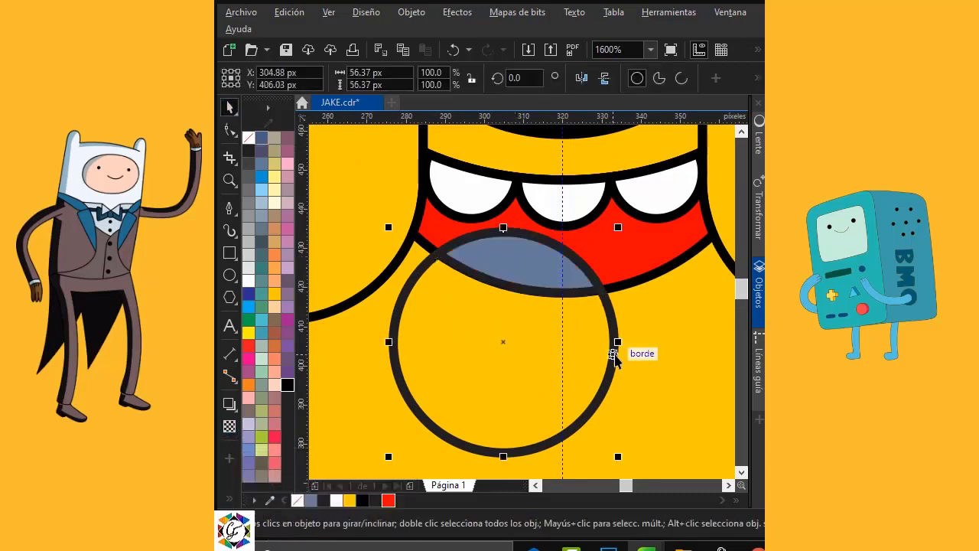
key(Delete)
Step: Fill the tongue with pink and give it a black outline
click(521, 264)
click(274, 382)
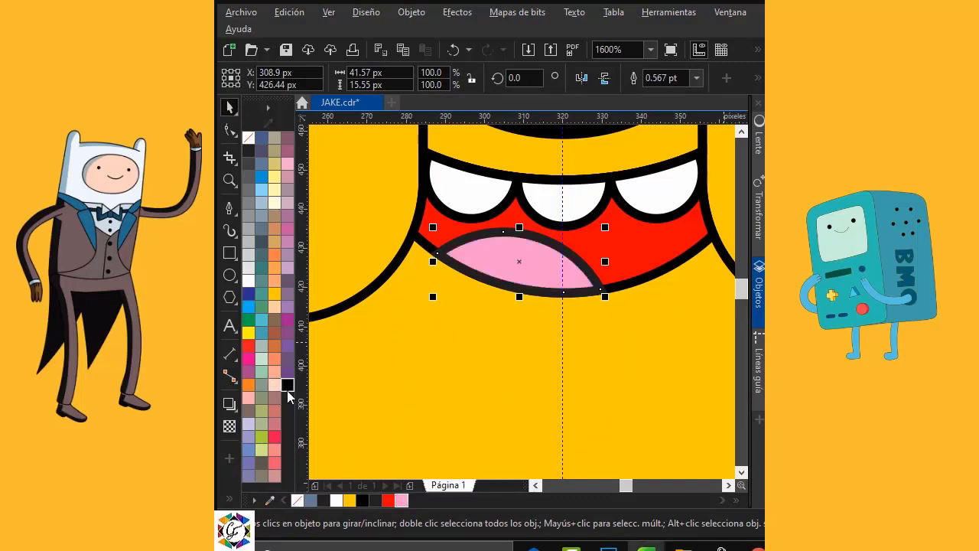
right_click(286, 390)
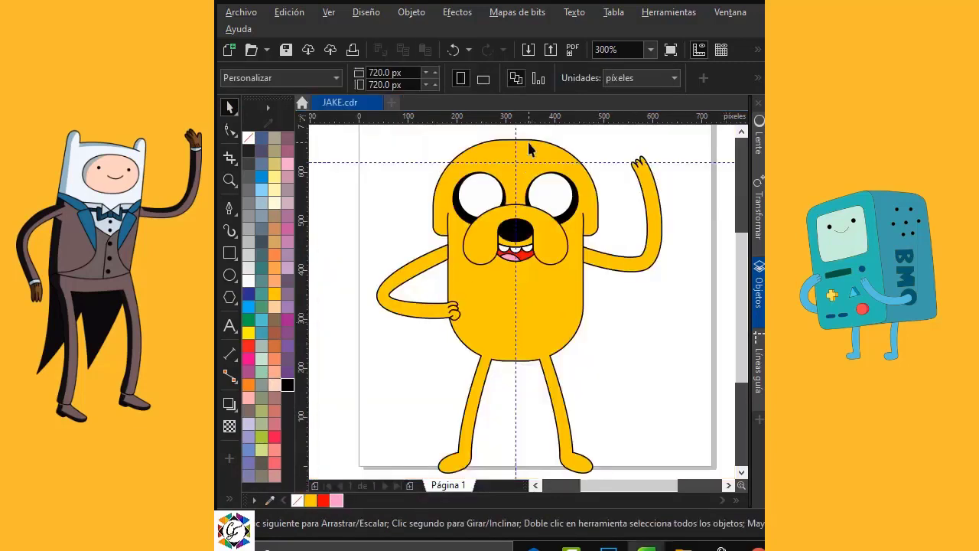
Step: Set the outline width of the yellow body to 1.0 pt
click(529, 149)
click(697, 77)
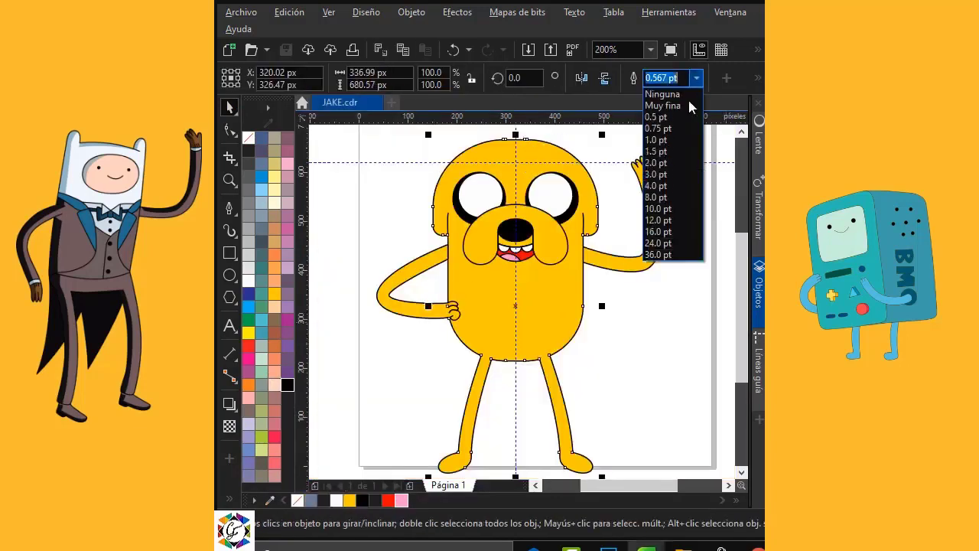
click(671, 144)
key(Escape)
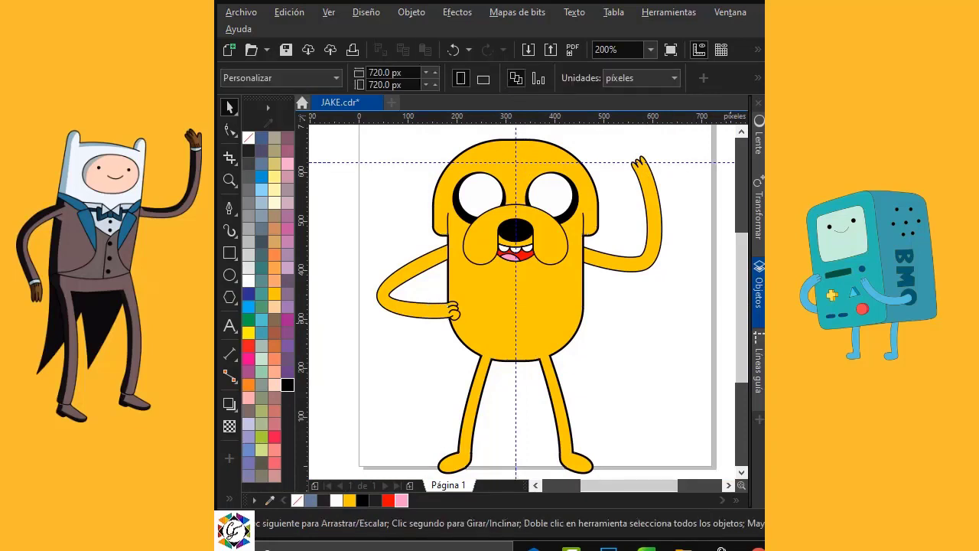
Step: Set the outline width of both arms to 1.0 pt
click(449, 322)
click(566, 284)
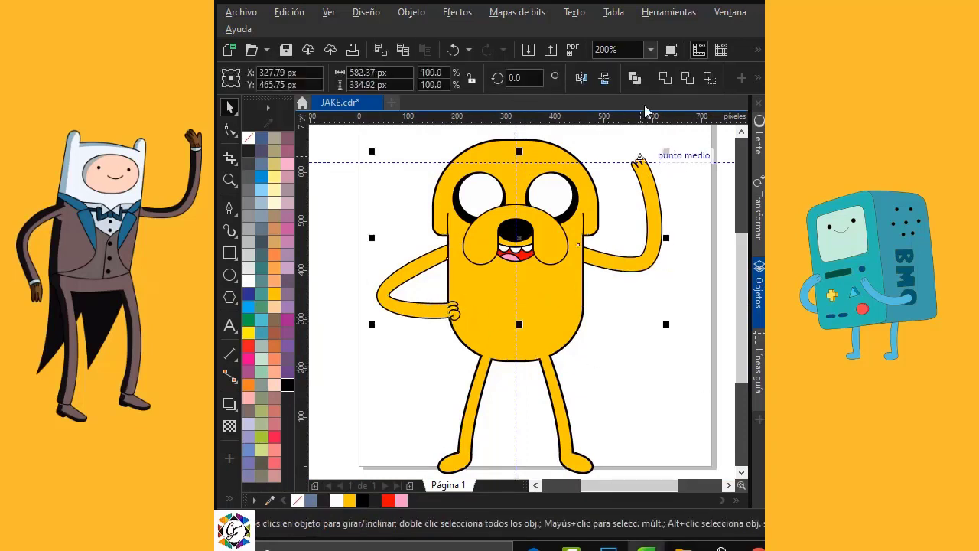
click(757, 77)
click(565, 108)
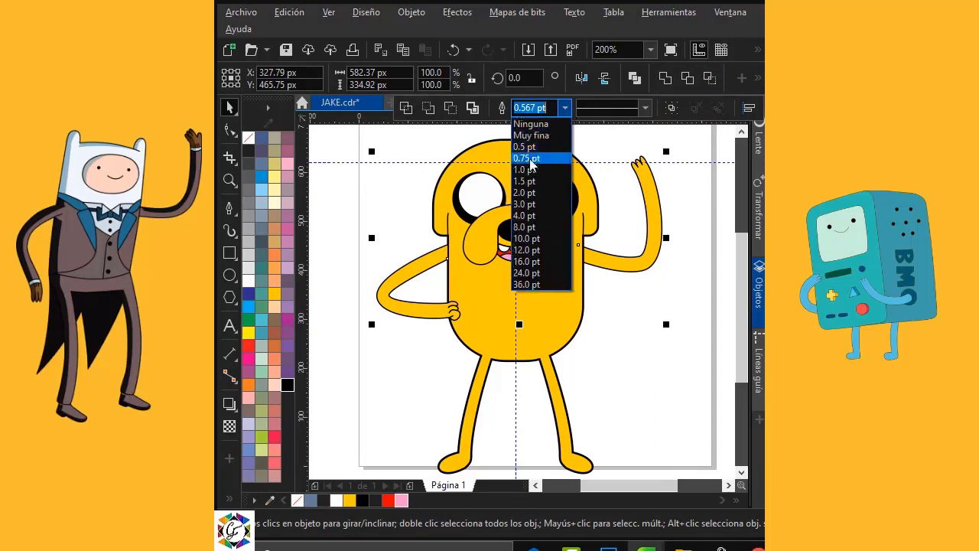
click(531, 170)
Step: Set the outline width of the head's side lines and the detail on the hip hand to 1.0 pt
click(586, 230)
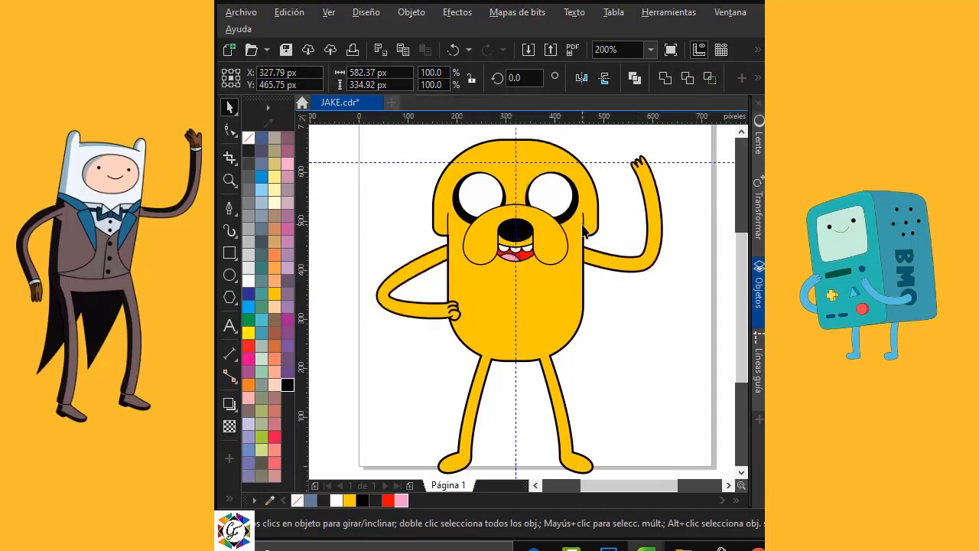
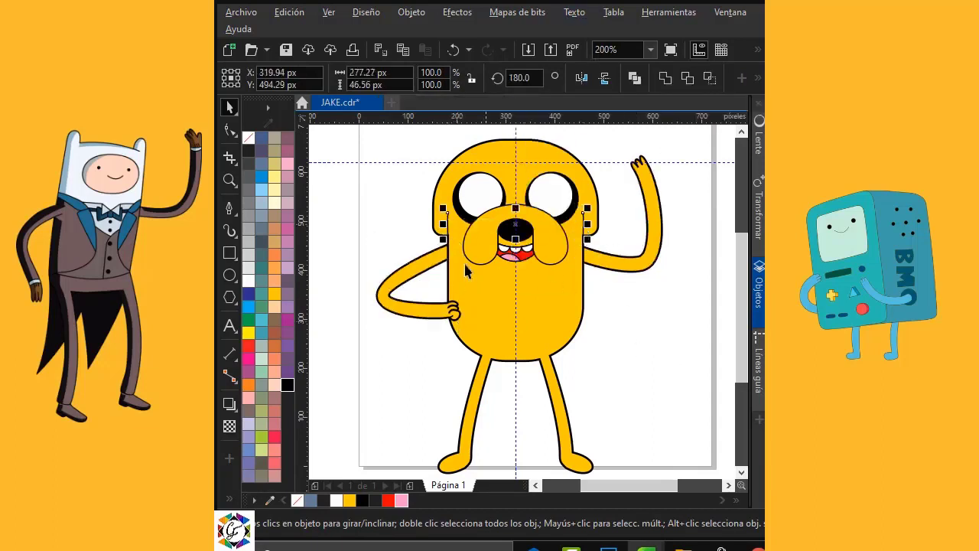
click(457, 321)
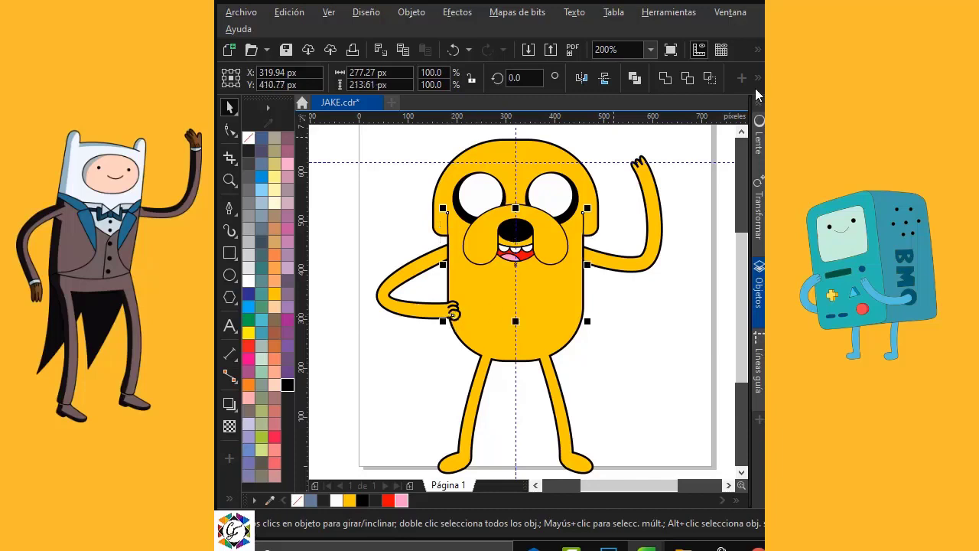
click(566, 107)
click(548, 170)
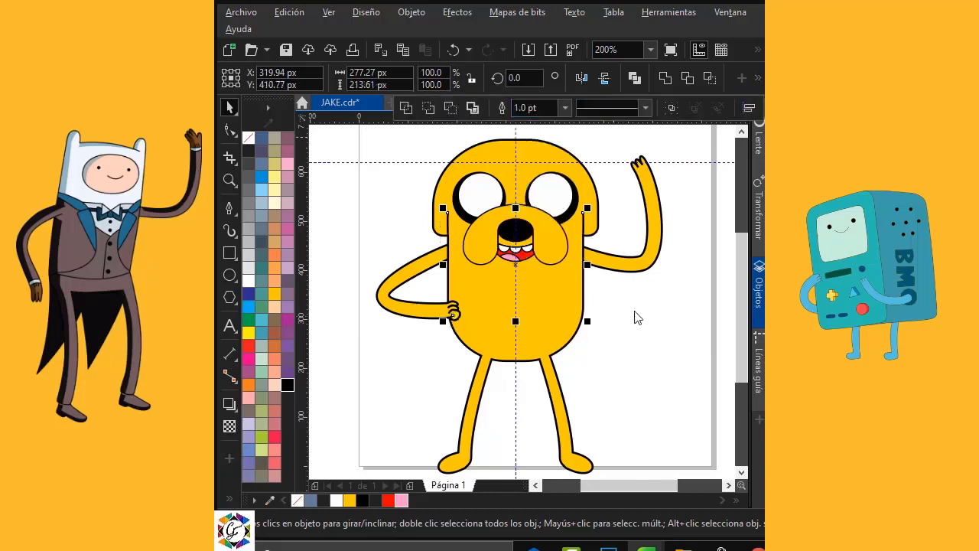
click(643, 302)
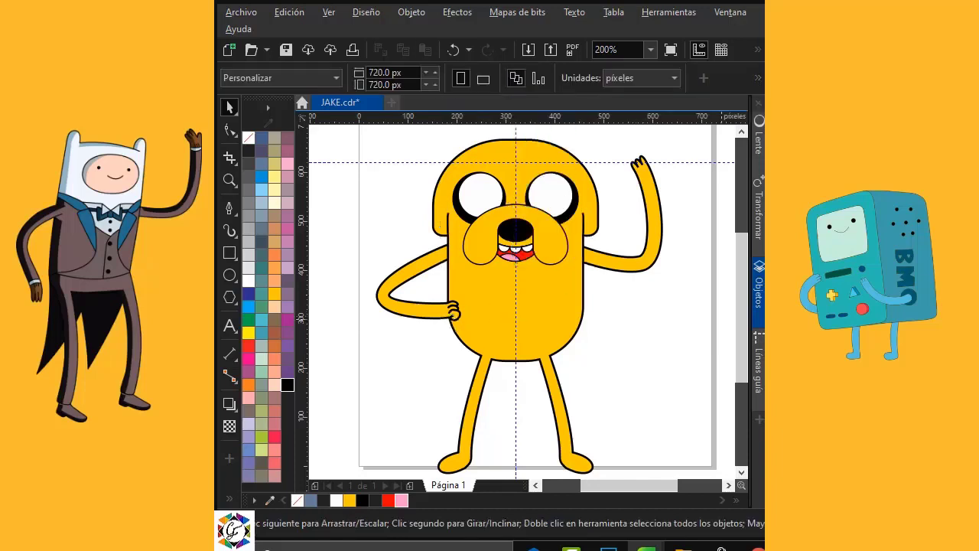
Step: Set the muzzle's outline width to 1.0 pt
click(567, 252)
click(695, 78)
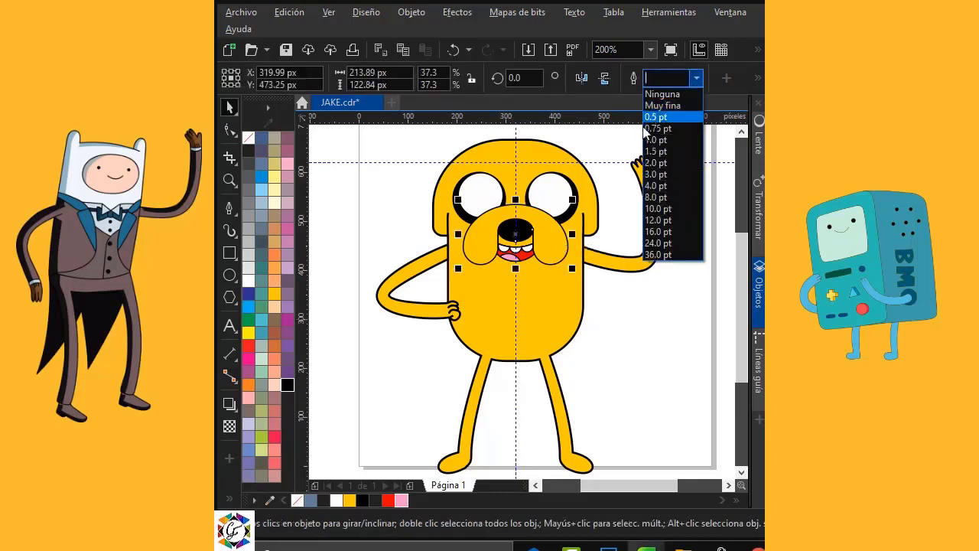
click(652, 136)
click(652, 306)
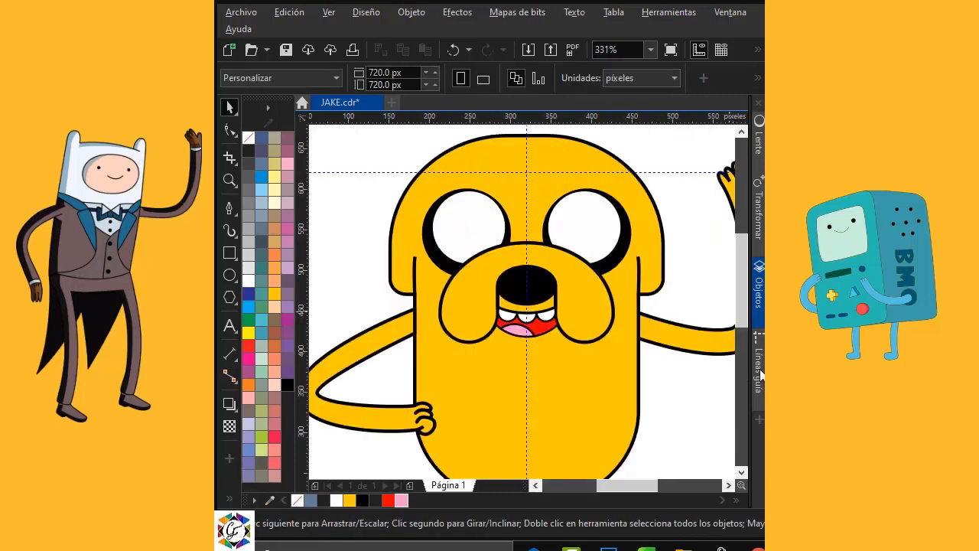
Step: Make a white highlight about 33 × 17 px from a smaller copy of the nose ellipse and place it on the nose's upper left
click(525, 283)
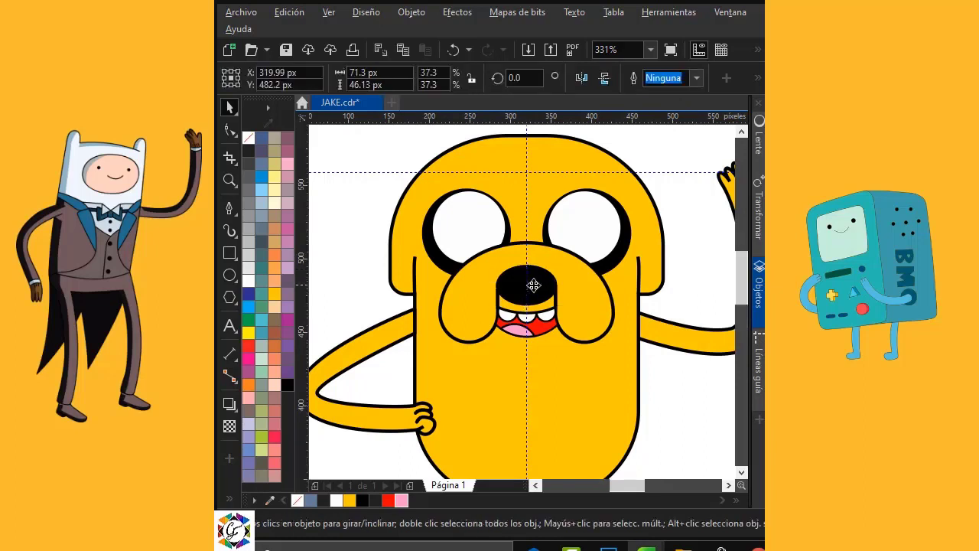
scroll(526, 285, up, 5)
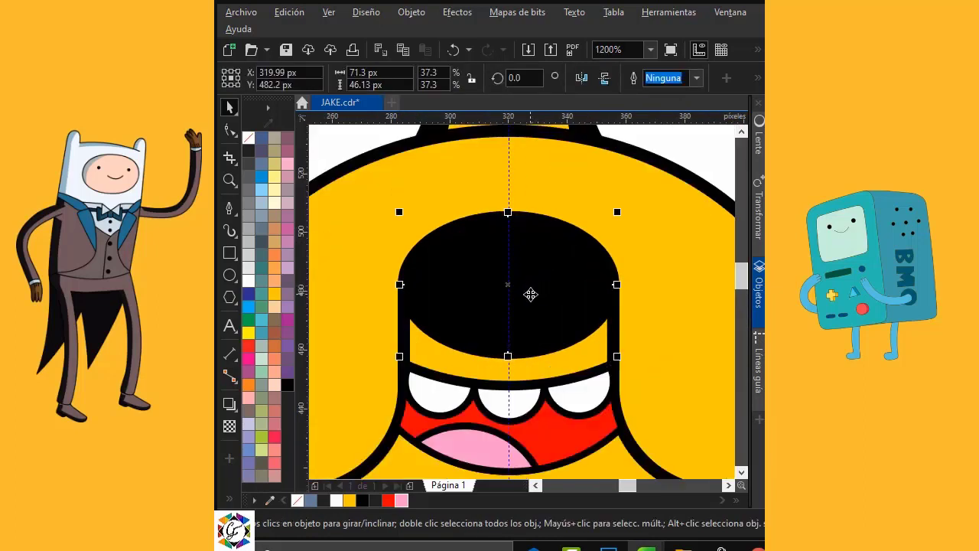
drag(617, 212, 595, 249)
drag(508, 322, 483, 260)
click(249, 281)
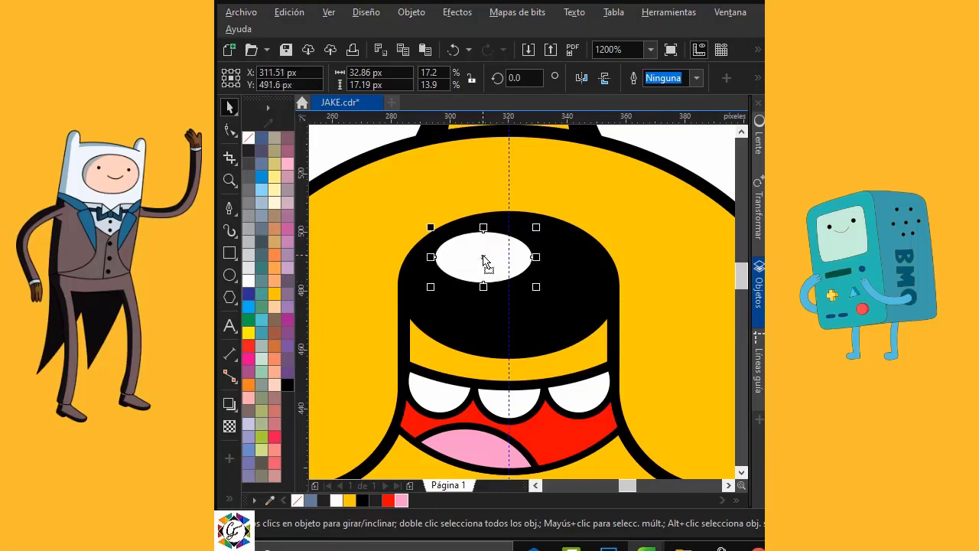
scroll(607, 209, down, 4)
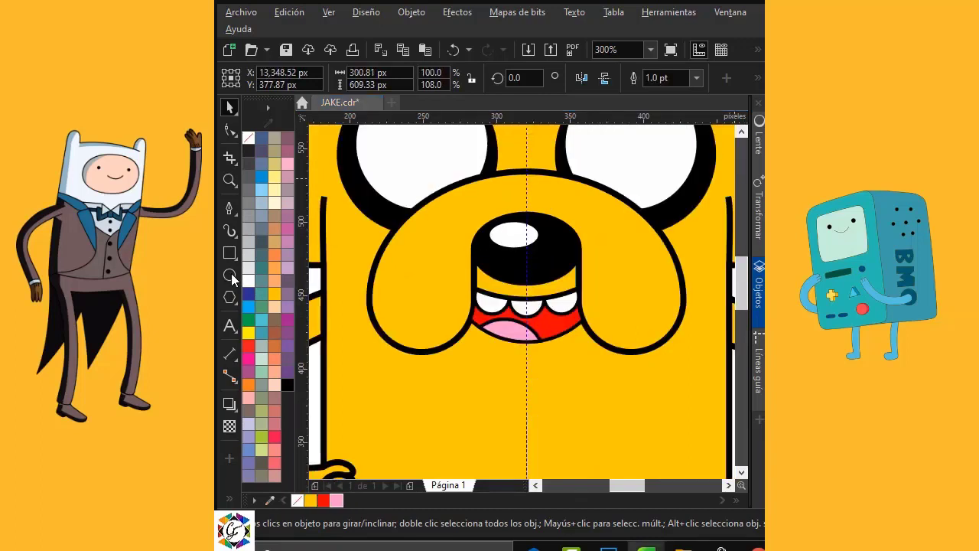
Step: Draw an ellipse about 229 × 185 px over the muzzle, offset down and right to leave a crescent along its upper left edge
click(230, 274)
drag(381, 177, 694, 429)
click(229, 107)
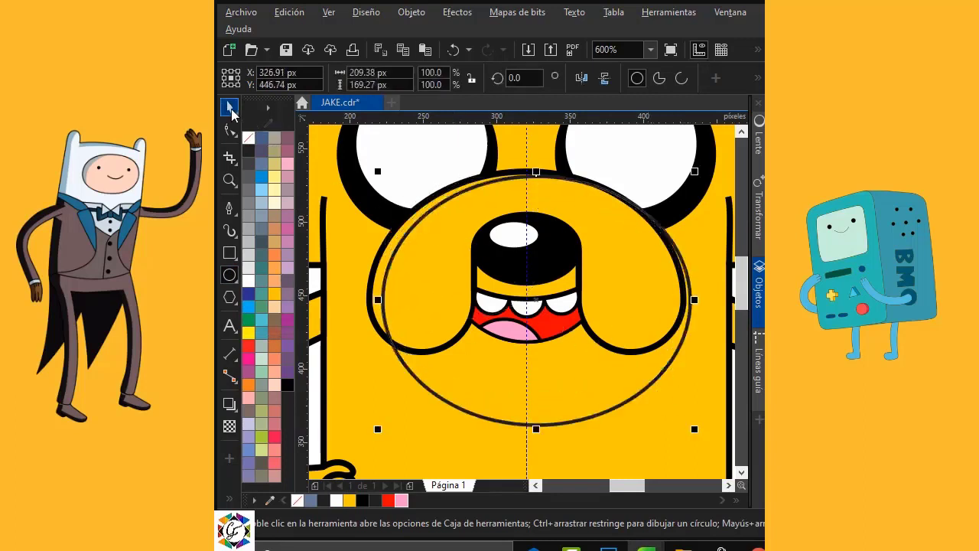
drag(572, 207, 573, 203)
key(ctrl+z)
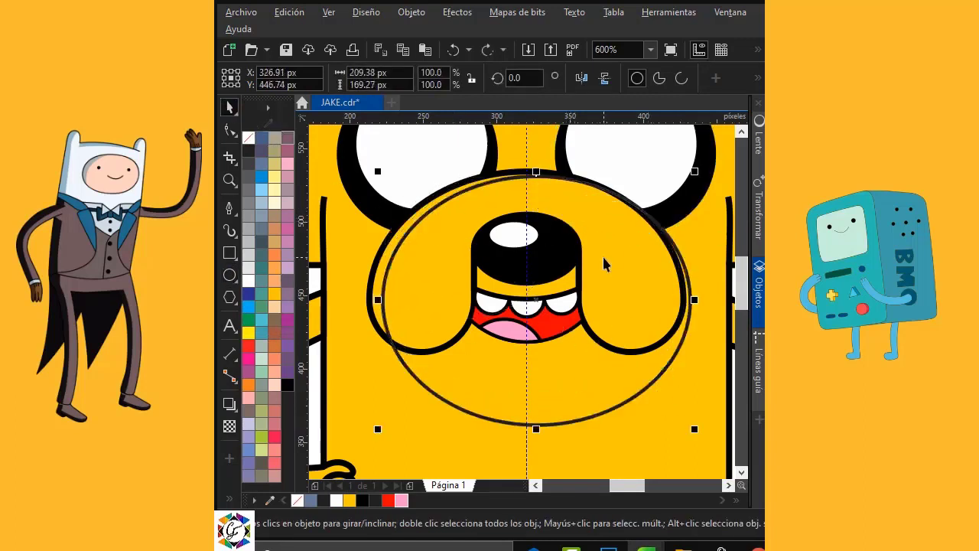
drag(610, 260, 627, 277)
key(ctrl+shift+z)
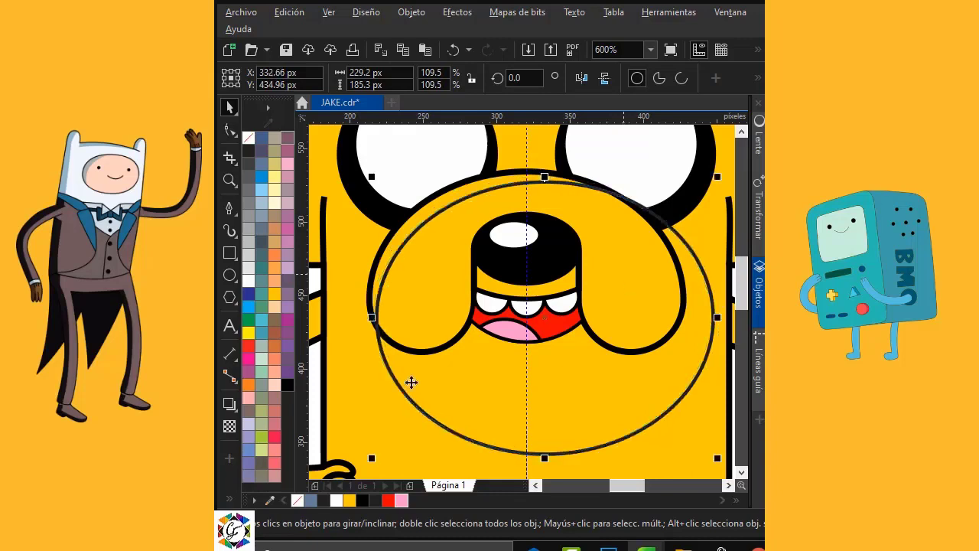
Step: Use Smart Fill to create a crescent between the muzzle's upper edge and the ellipse, and delete the ellipse
click(231, 500)
click(255, 490)
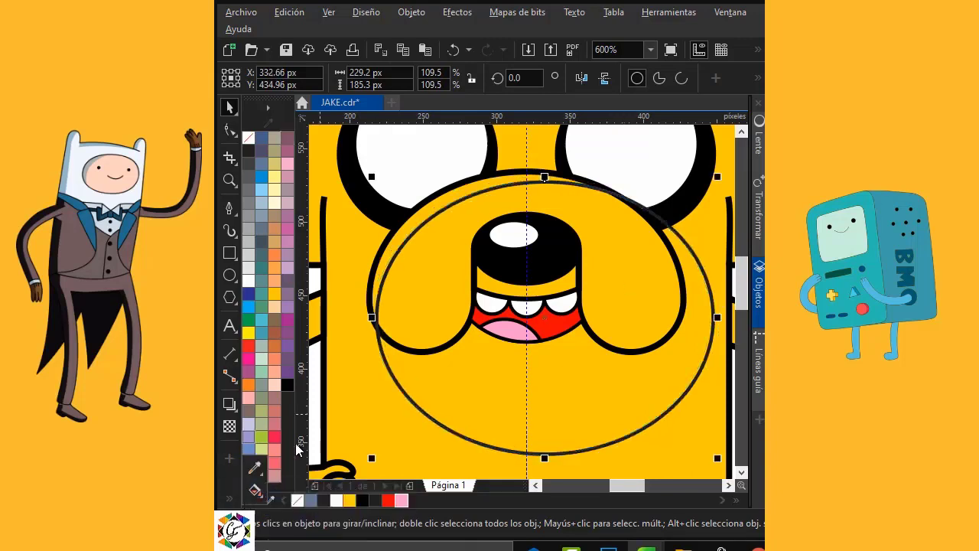
click(435, 200)
click(230, 109)
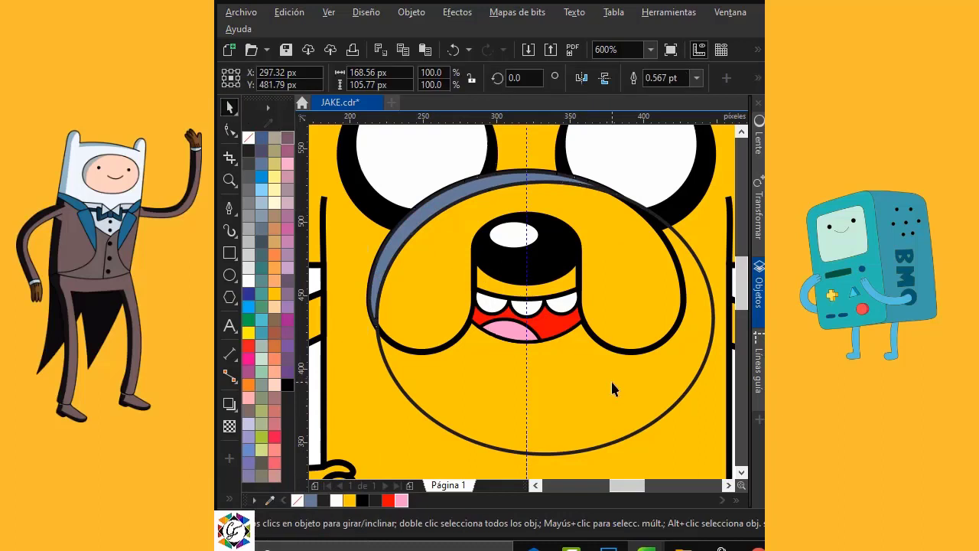
key(Delete)
Step: Shrink the muzzle's crescent to about 151 × 95 px and colour it light yellow with no outline
click(495, 189)
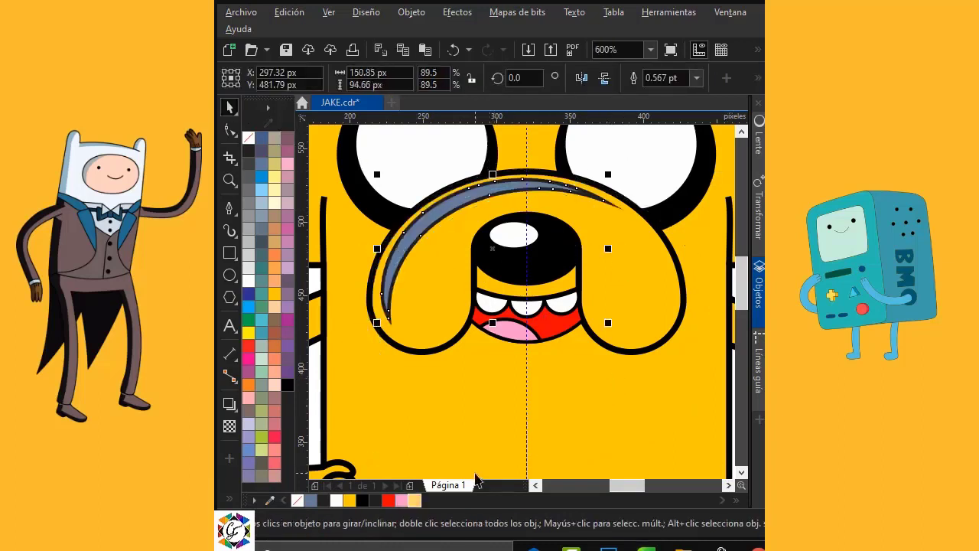
click(416, 500)
right_click(248, 137)
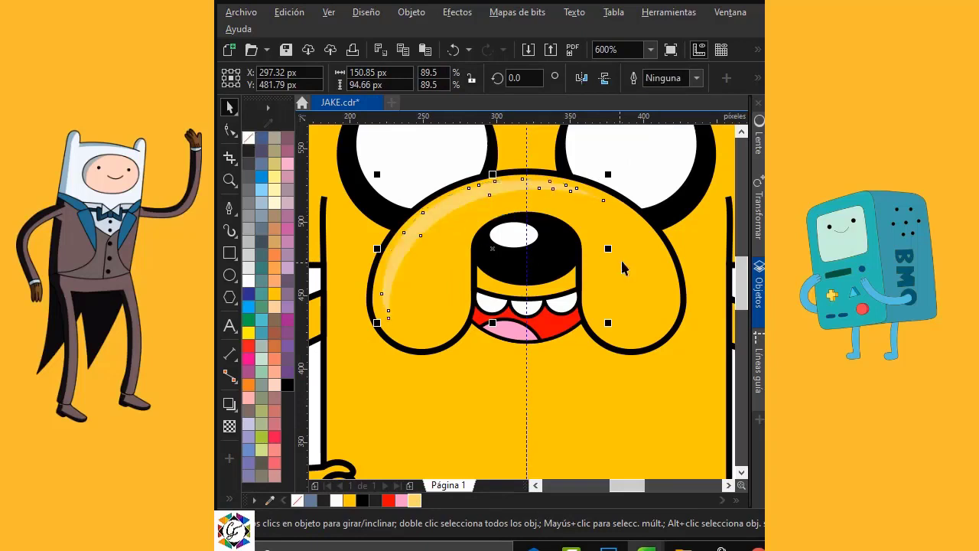
Step: Use Smart Fill with a muzzle copy offset slightly left to create slivers along both lobes' right-hand edges, and delete the copy
click(644, 324)
drag(641, 308, 628, 313)
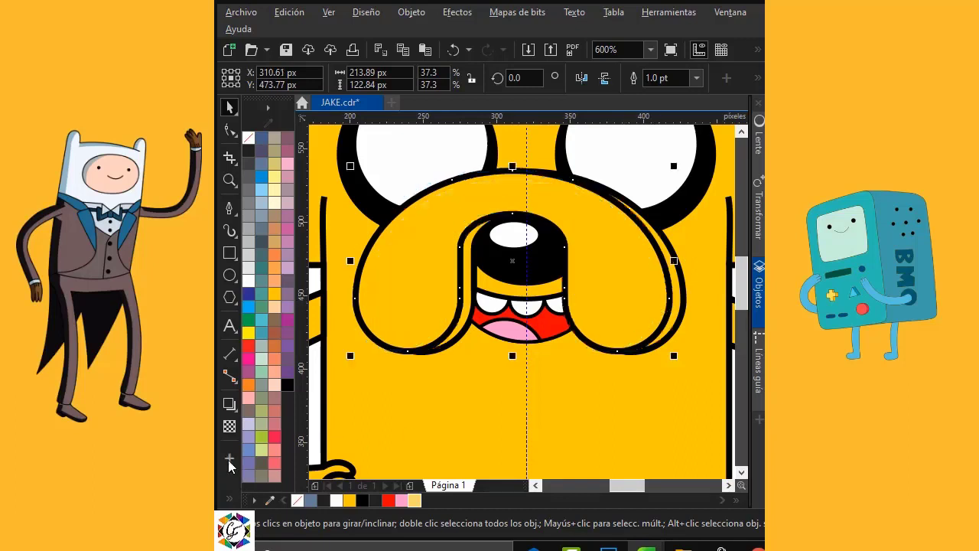
click(232, 499)
click(256, 491)
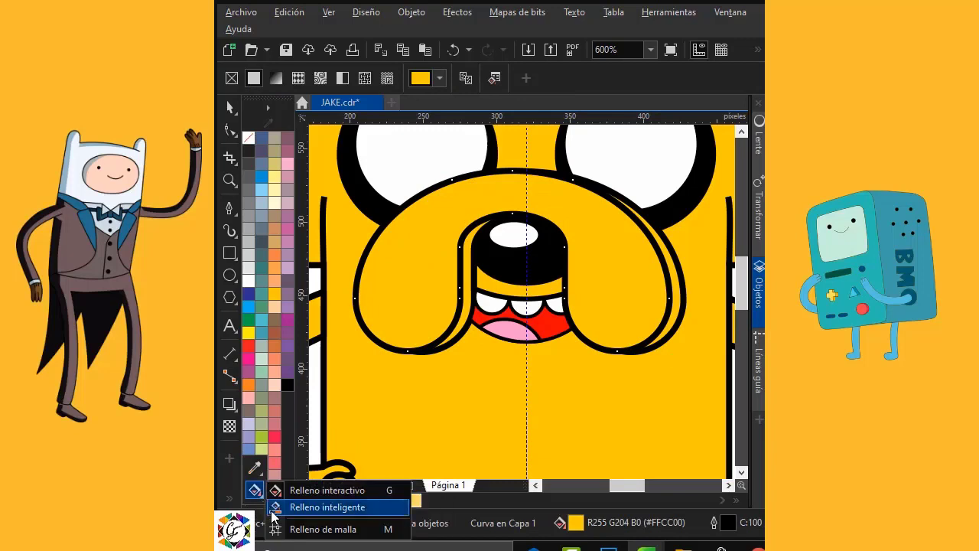
click(321, 505)
click(467, 295)
click(679, 306)
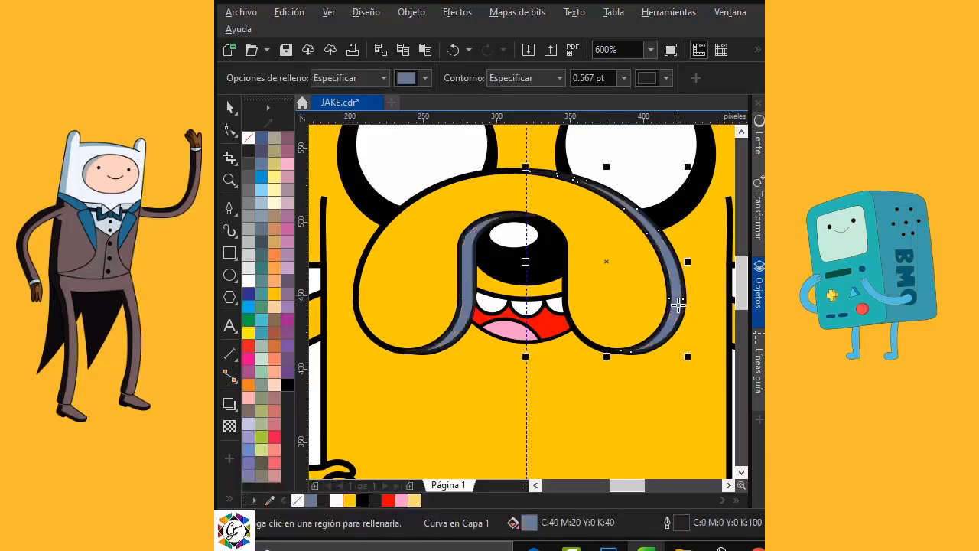
click(231, 106)
click(443, 223)
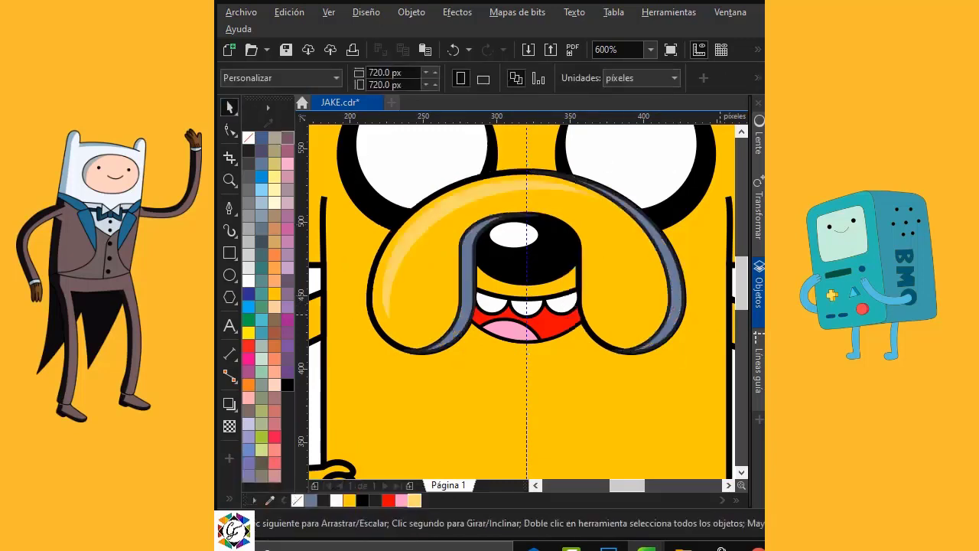
Step: Colour both muzzle slivers dark yellow and remove their outlines
click(677, 325)
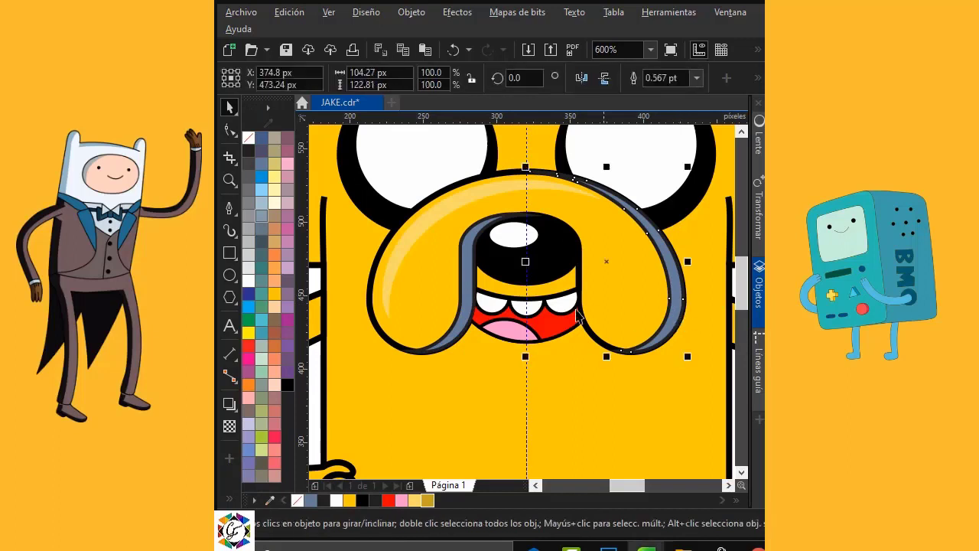
shift+click(469, 310)
click(431, 501)
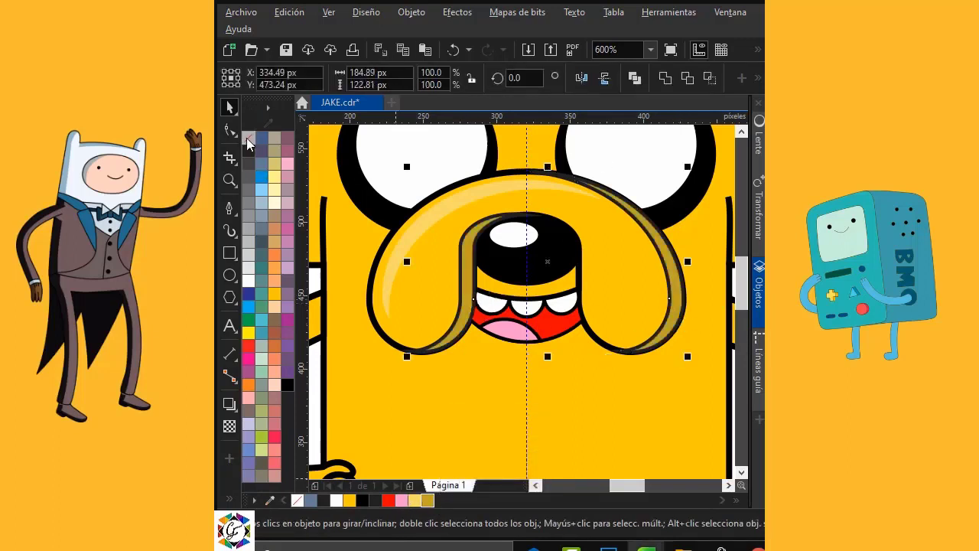
right_click(248, 141)
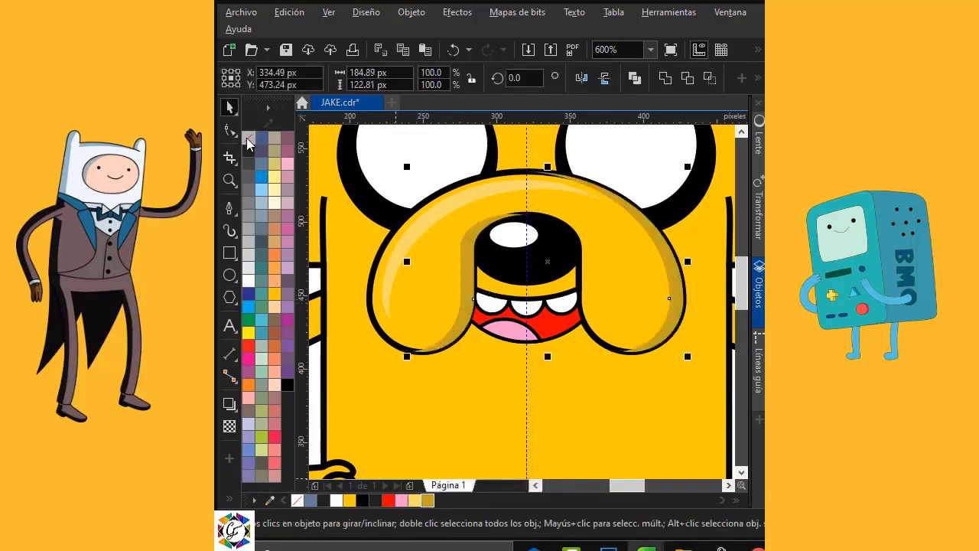
Step: PowerClip the right and left shadow slivers inside the muzzle shape
right_click(661, 245)
click(693, 258)
click(632, 269)
click(462, 330)
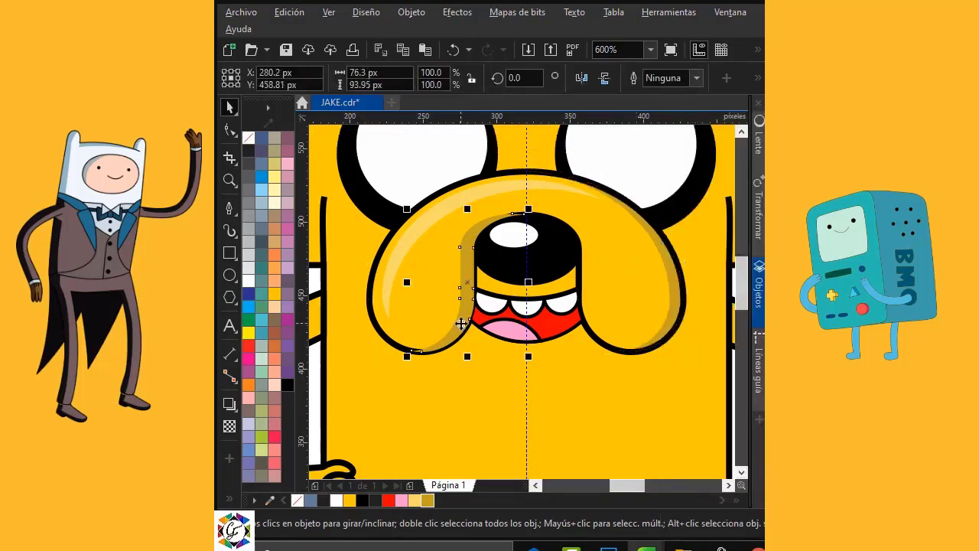
right_click(463, 329)
click(573, 275)
click(435, 273)
Step: Duplicate the yellow band between nose and teeth about 6 px lower and give the copy a hairline outline
scroll(520, 286, up, 2)
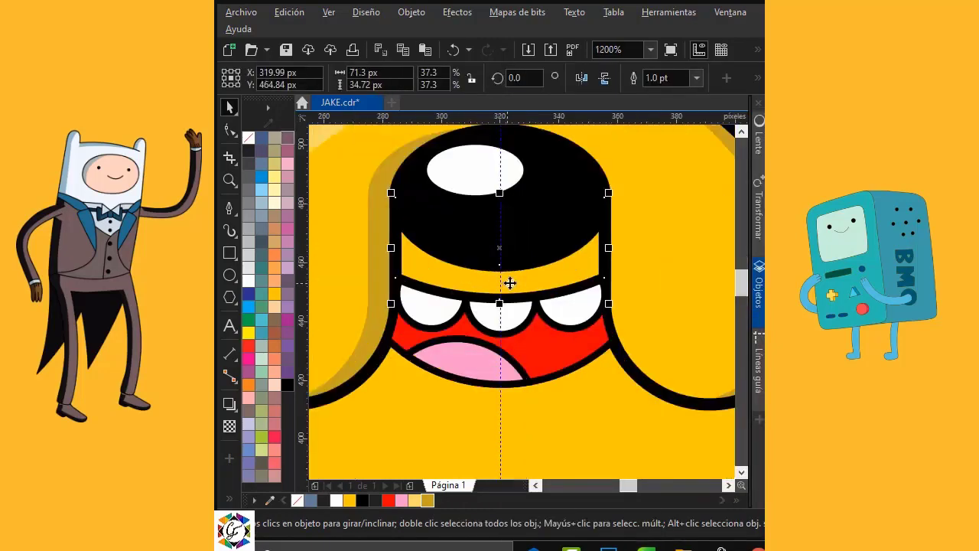
drag(508, 299, 509, 299)
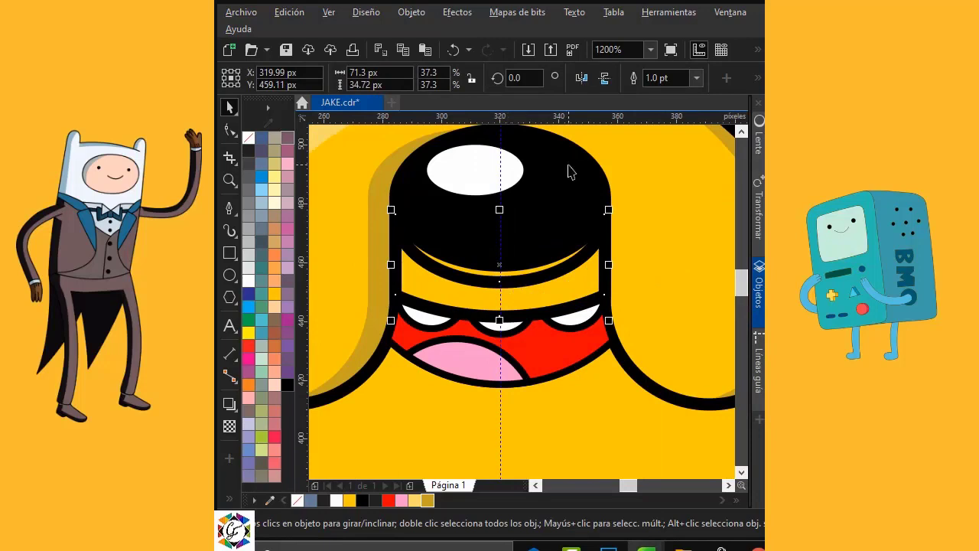
click(696, 77)
scroll(674, 123, up, 2)
click(658, 103)
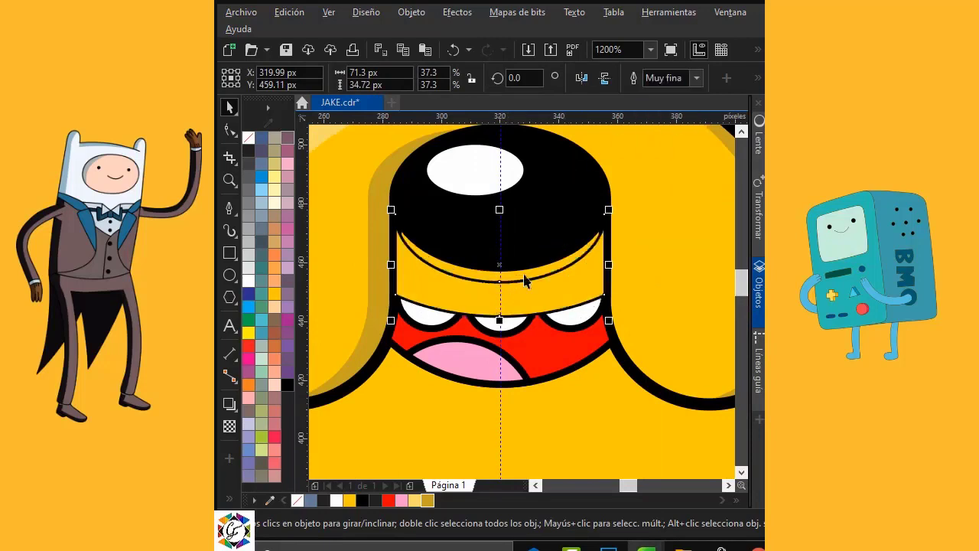
Step: Smart Fill the curved strip between the nose and the lowered band copy, and delete the copy
click(242, 501)
click(329, 510)
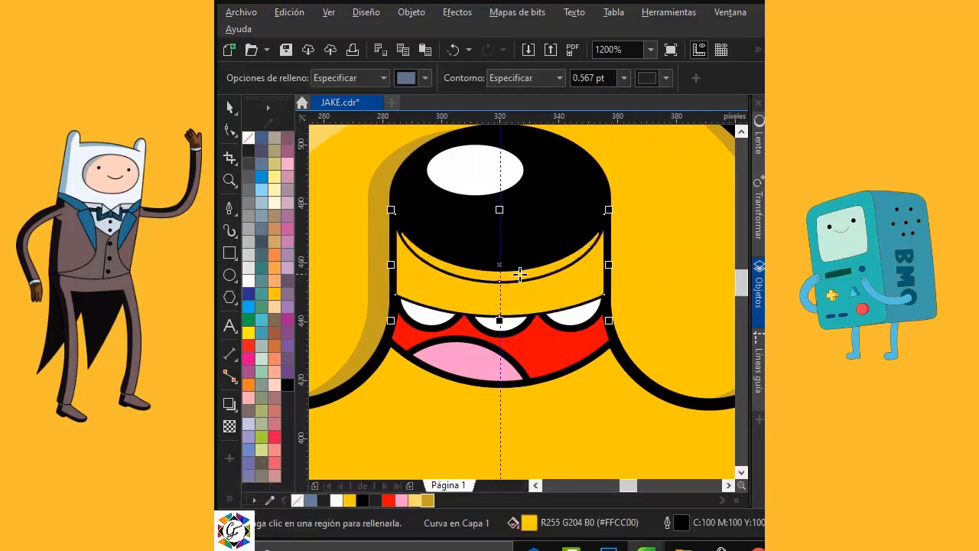
click(520, 274)
click(230, 108)
click(554, 283)
key(Delete)
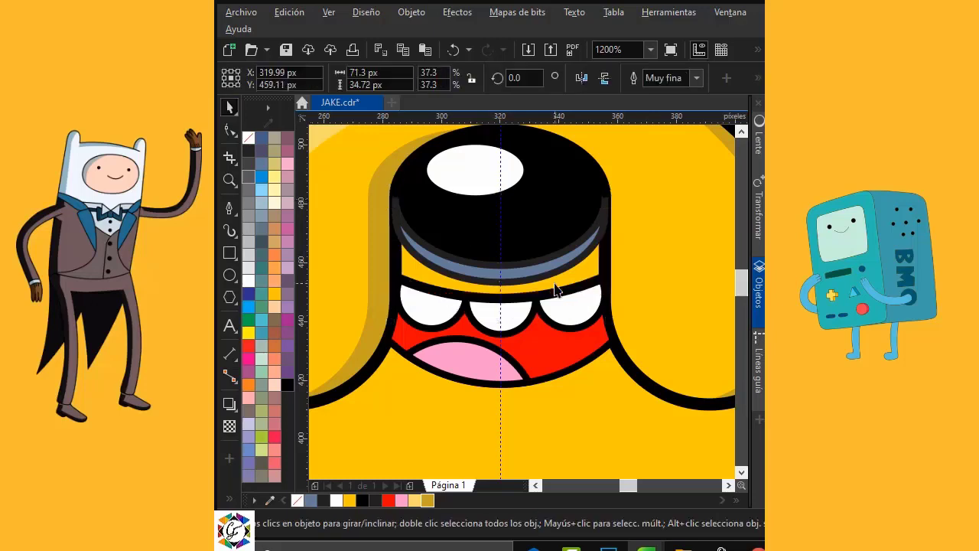
Step: Colour the curved strip under the nose dark yellow and remove its outline
click(556, 267)
click(427, 501)
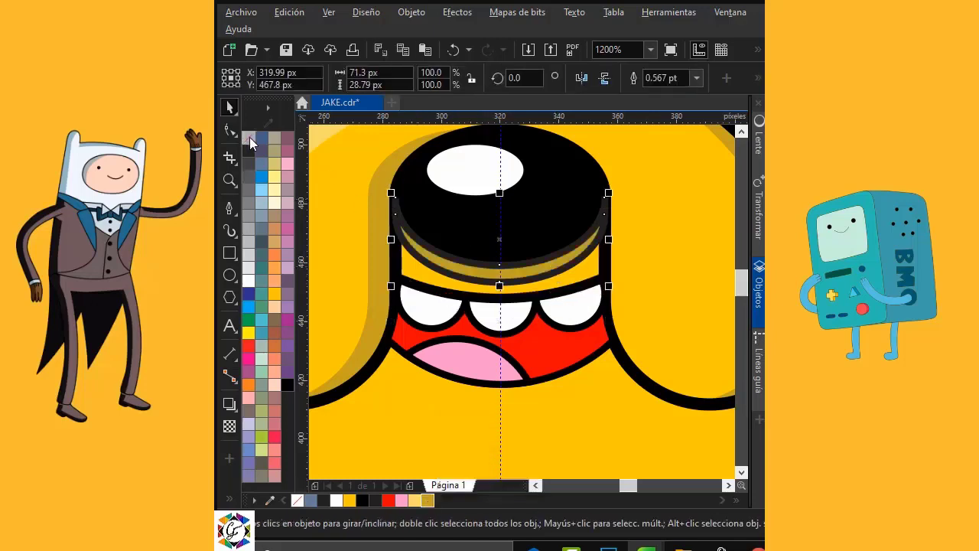
right_click(249, 138)
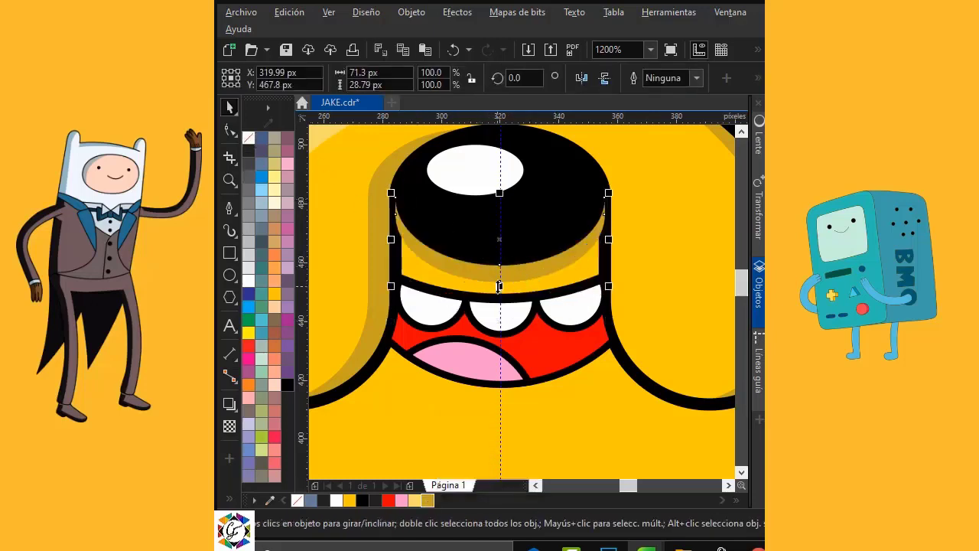
Step: Reduce the under-nose shadow's height to about 27 px and PowerClip it inside the yellow band
scroll(498, 286, up, 2)
drag(501, 282, 502, 270)
right_click(525, 244)
click(621, 278)
click(610, 271)
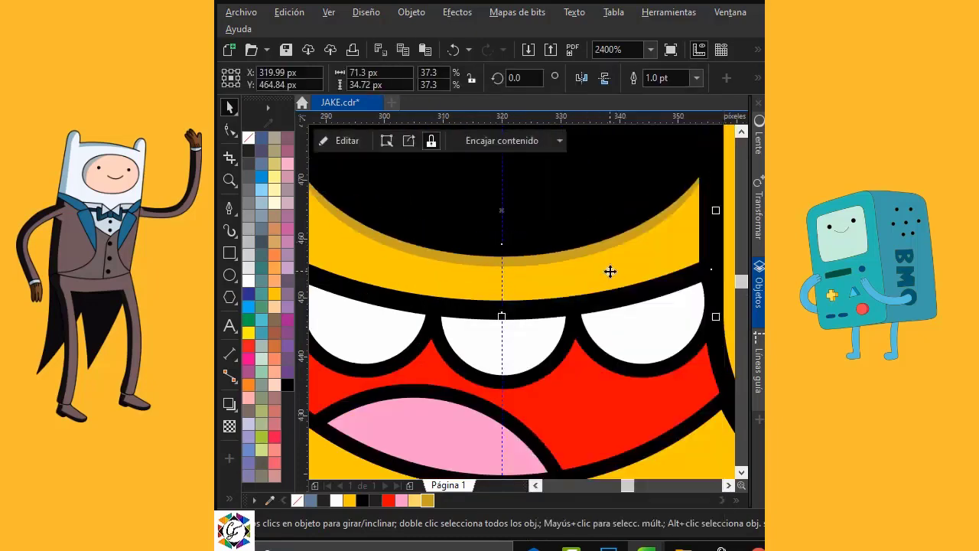
Step: Move the shadow down about 1 px within the yellow band's PowerClip
scroll(583, 266, down, 2)
scroll(591, 256, up, 2)
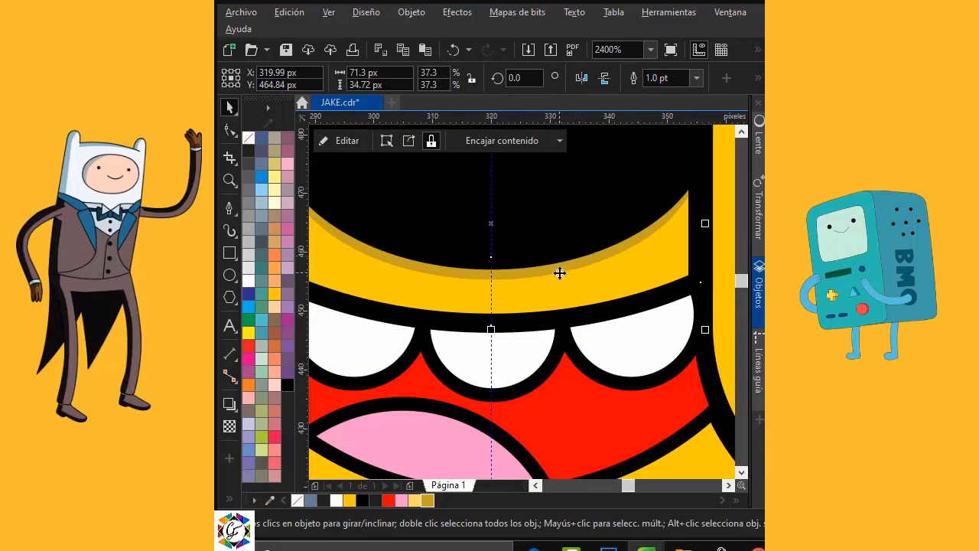
double_click(560, 273)
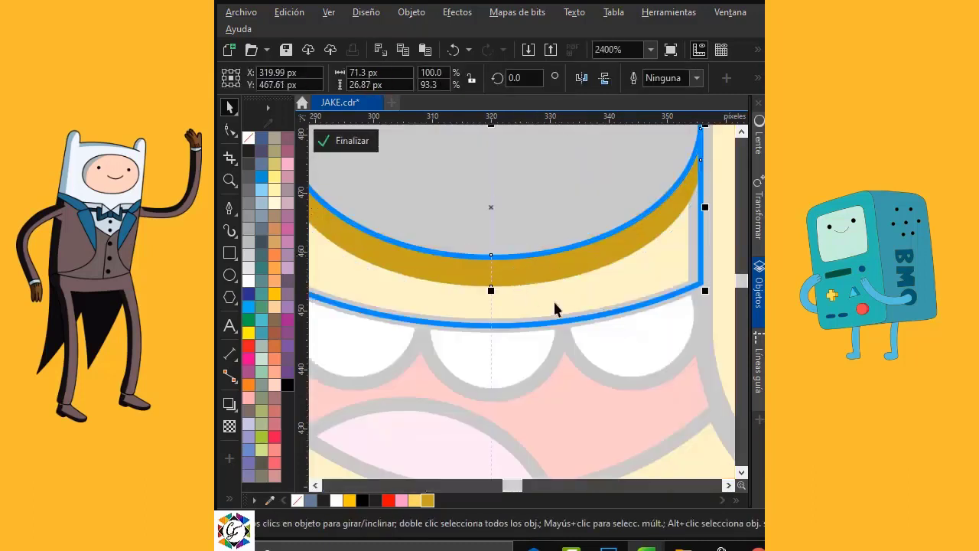
ctrl+click(604, 340)
scroll(621, 275, down, 1)
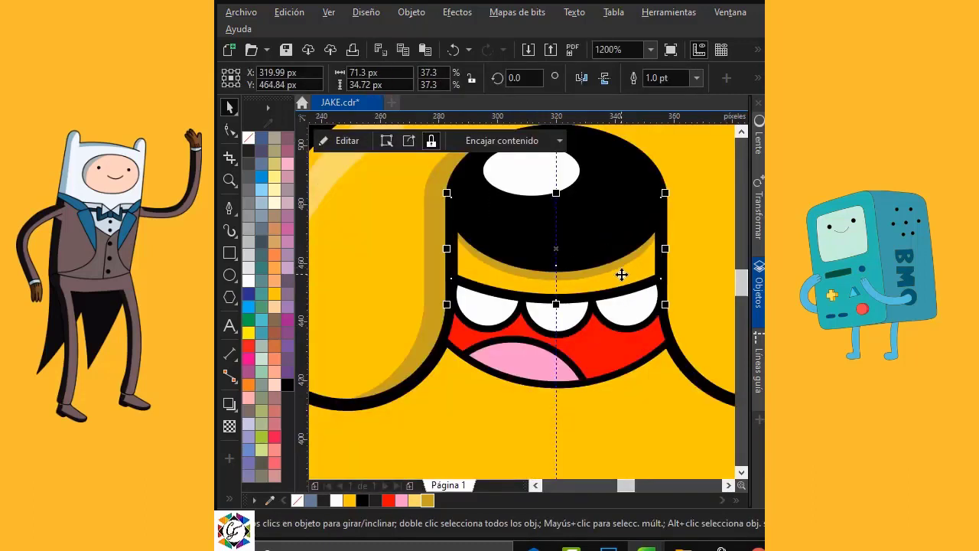
Step: Smart Fill a narrow rectangle about 4 × 18 px drawn over the yellow band's right end, and delete the original rectangle
scroll(660, 255, up, 2)
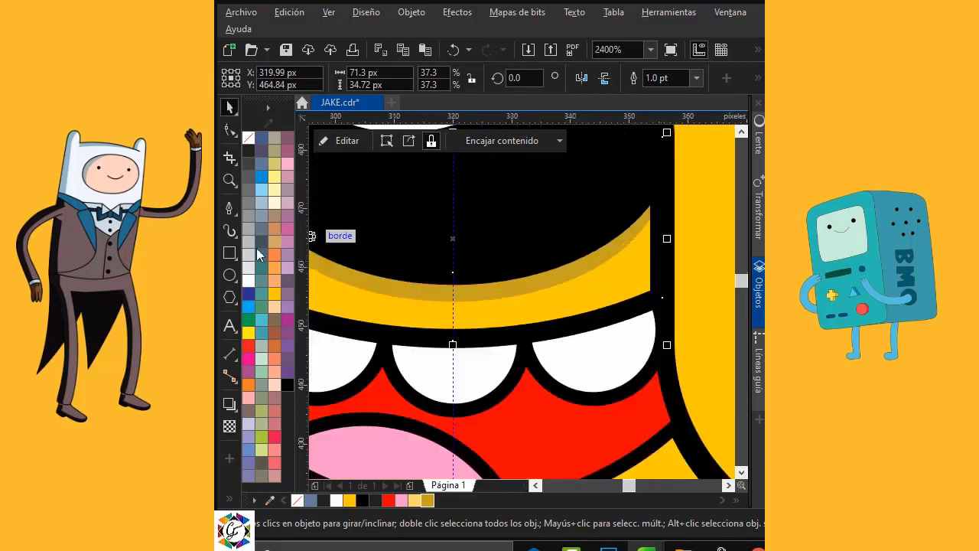
key(F6)
drag(662, 188, 640, 299)
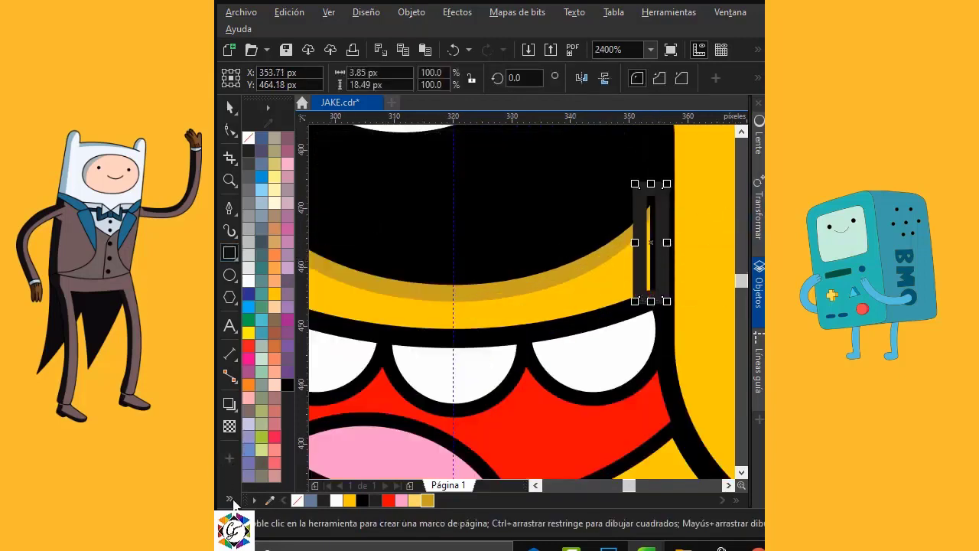
click(229, 499)
click(322, 512)
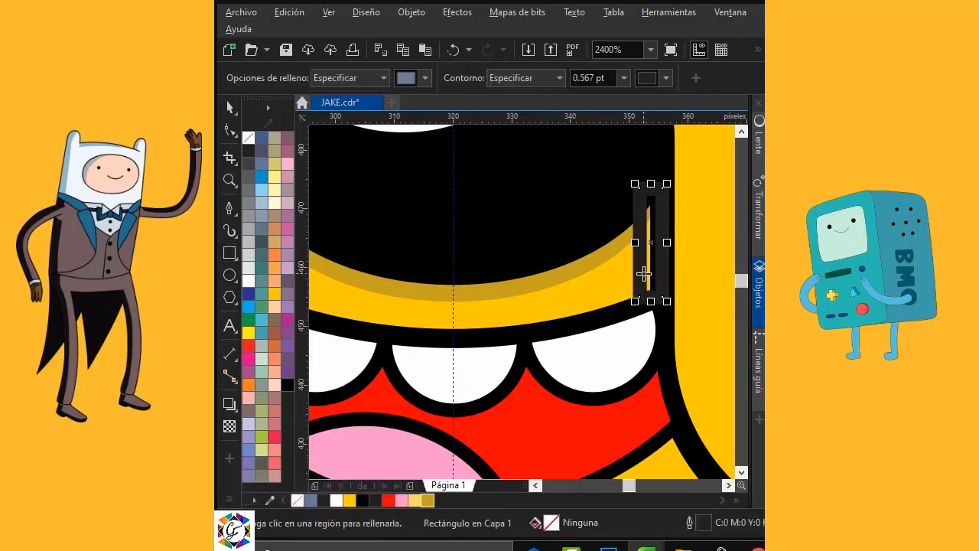
click(647, 274)
click(228, 109)
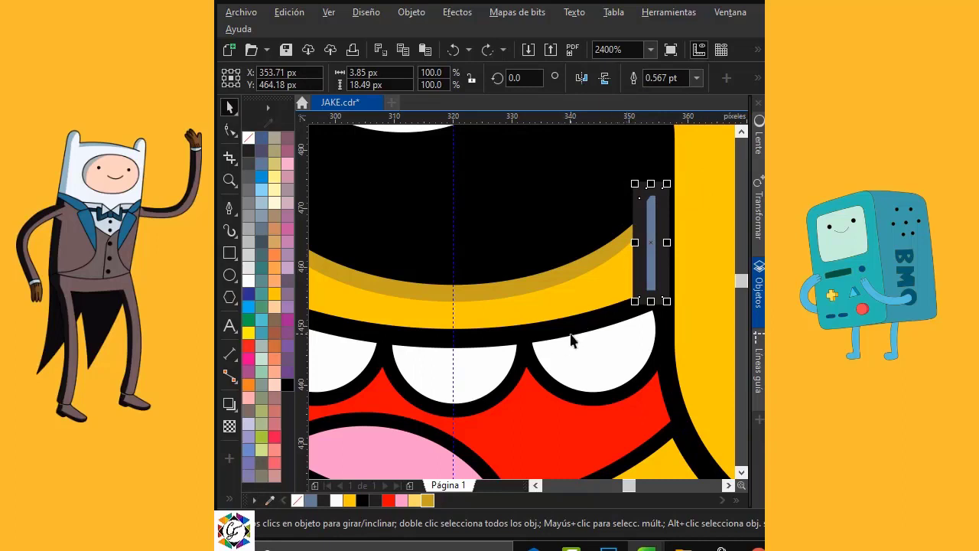
key(Delete)
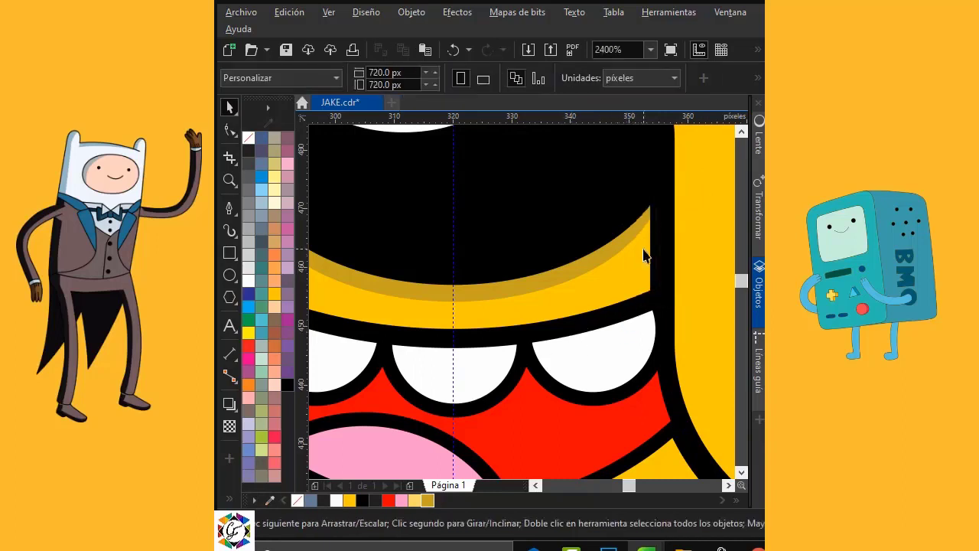
Step: Colour the narrow strip dark yellow with no outline and place a mirrored copy at the band's left end
click(644, 256)
right_click(248, 140)
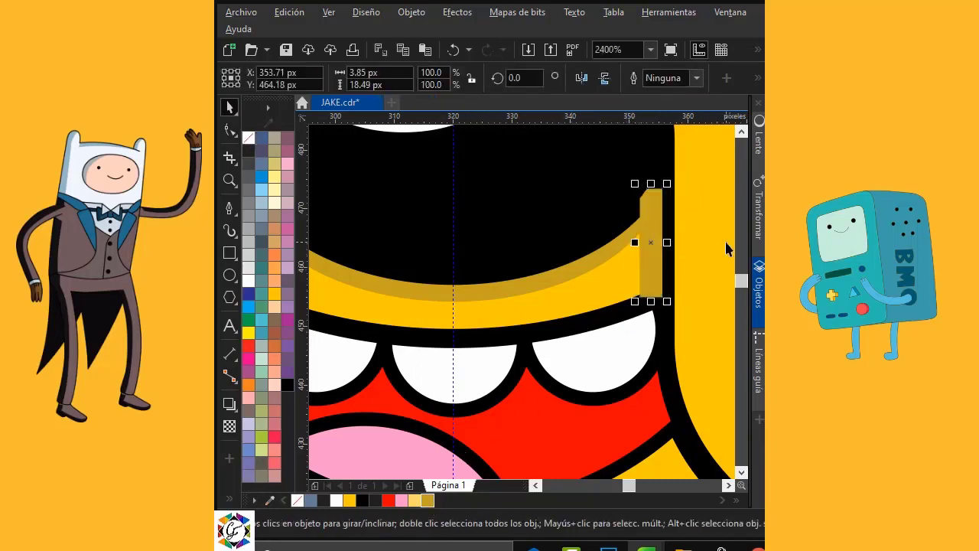
scroll(608, 240, down, 1)
drag(627, 237, 455, 254)
click(581, 78)
scroll(400, 222, up, 1)
scroll(432, 240, down, 1)
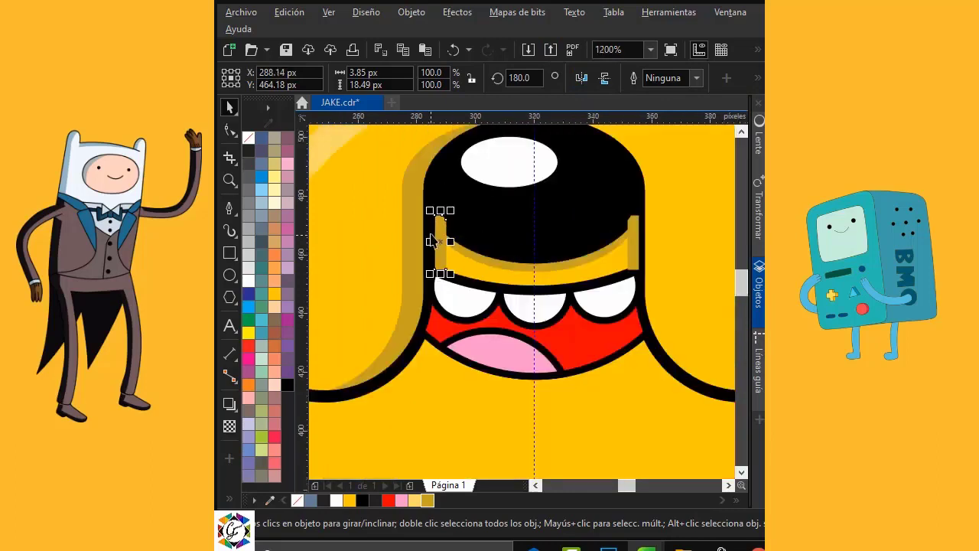
Step: Transfer both side strips into the yellow band's PowerClip and shift them outward to leave thin edge shadows
click(636, 248)
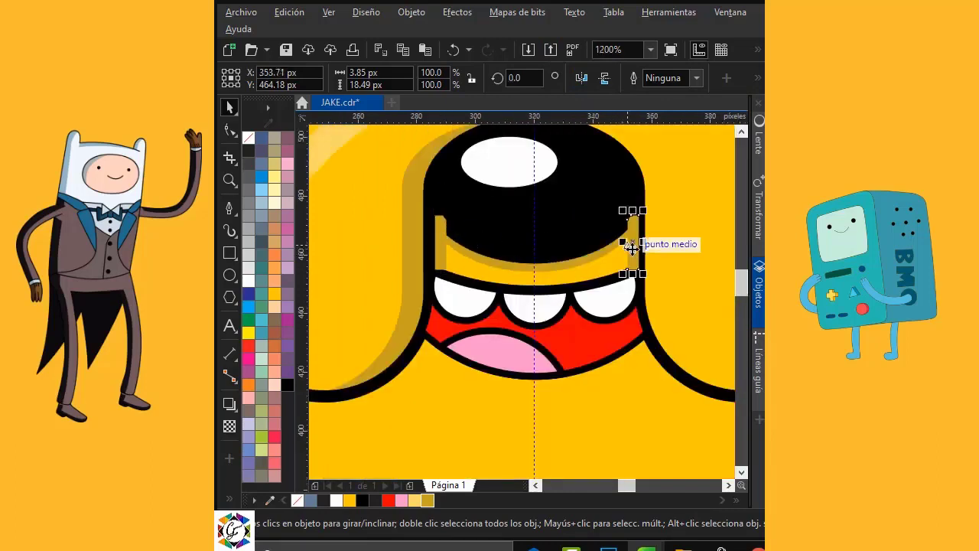
shift+click(443, 241)
key(Delete)
double_click(513, 281)
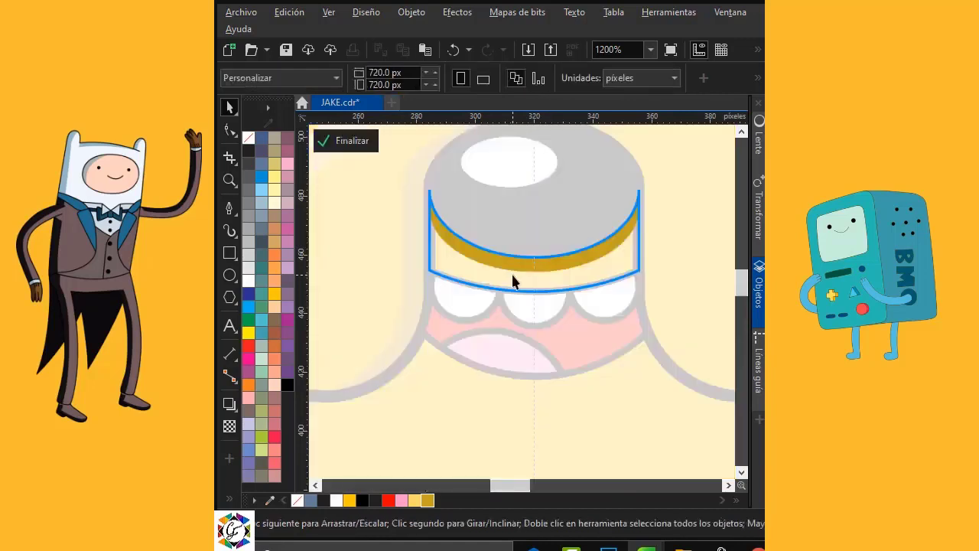
click(439, 253)
scroll(438, 252, up, 2)
drag(438, 252, 427, 253)
scroll(427, 254, down, 2)
double_click(676, 255)
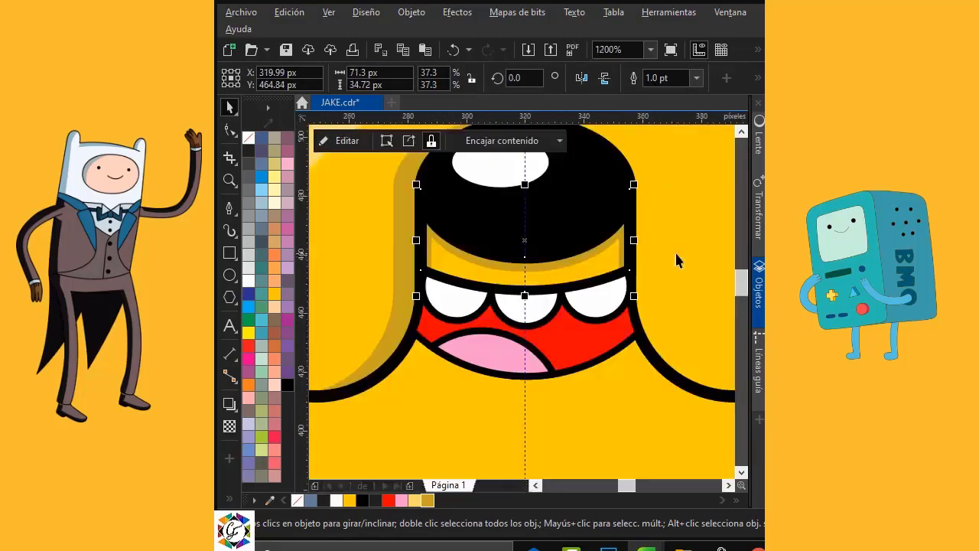
Step: Duplicate the whole body shape about 16 px to the left of the original
scroll(586, 236, down, 2)
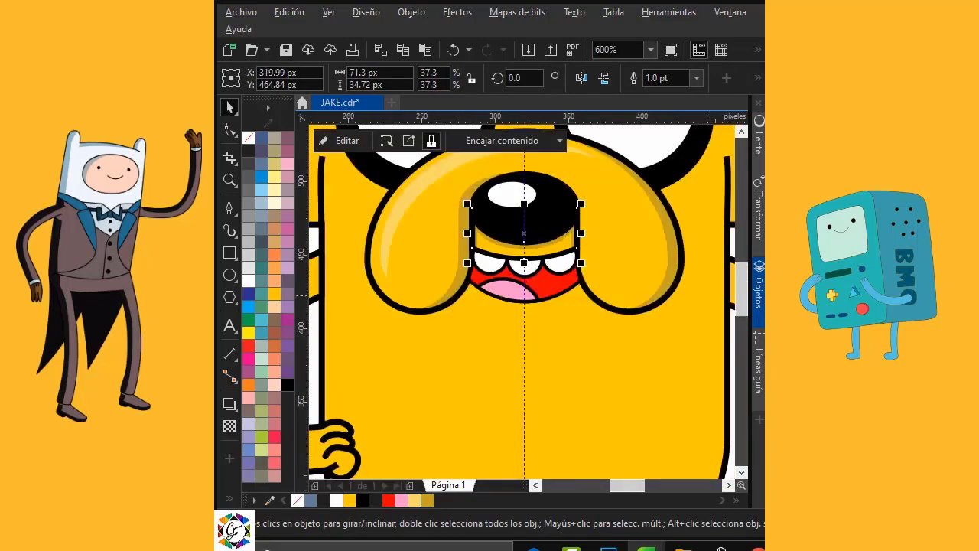
click(706, 295)
scroll(707, 306, down, 1)
click(716, 399)
click(553, 363)
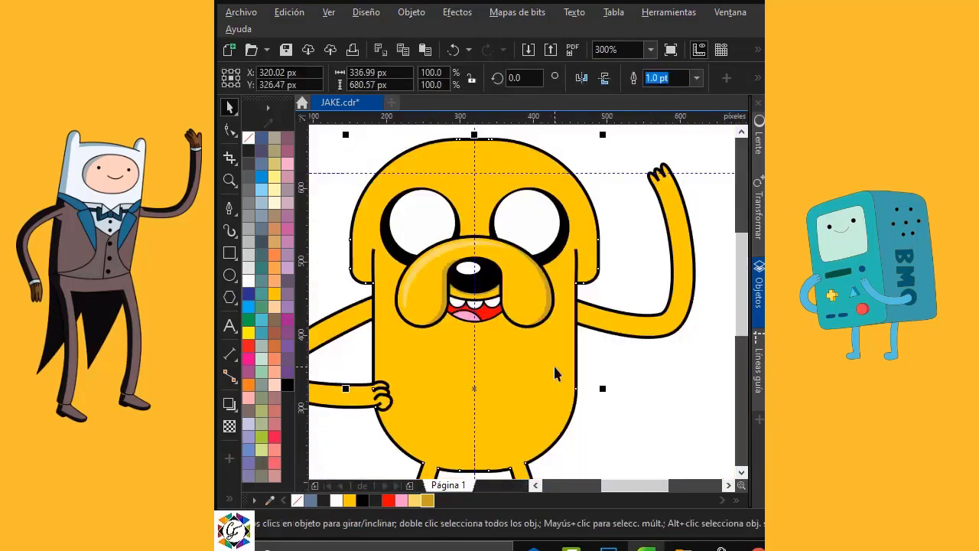
drag(554, 363, 548, 371)
right_click(547, 371)
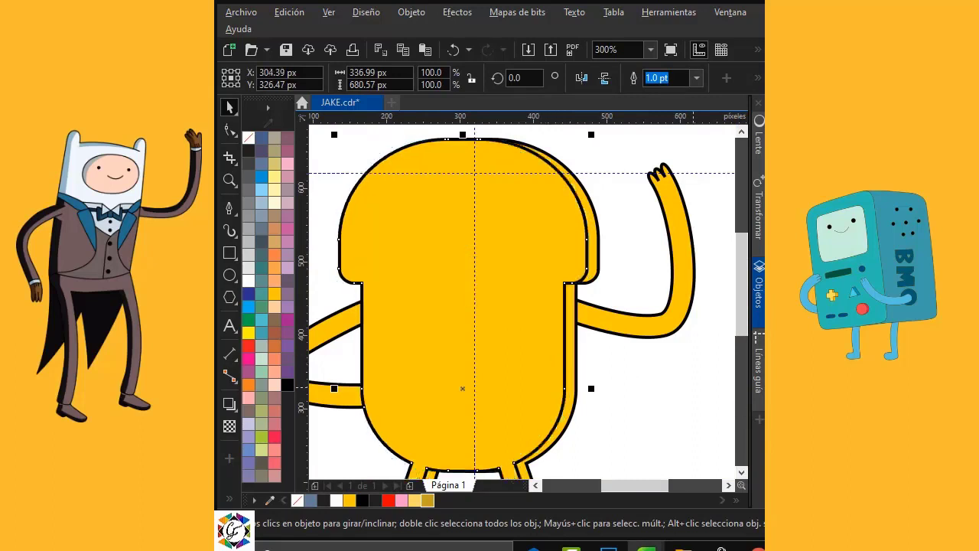
Step: Use Smart Fill to create shadow regions along the right edges of the head, body and both legs
click(254, 490)
click(322, 507)
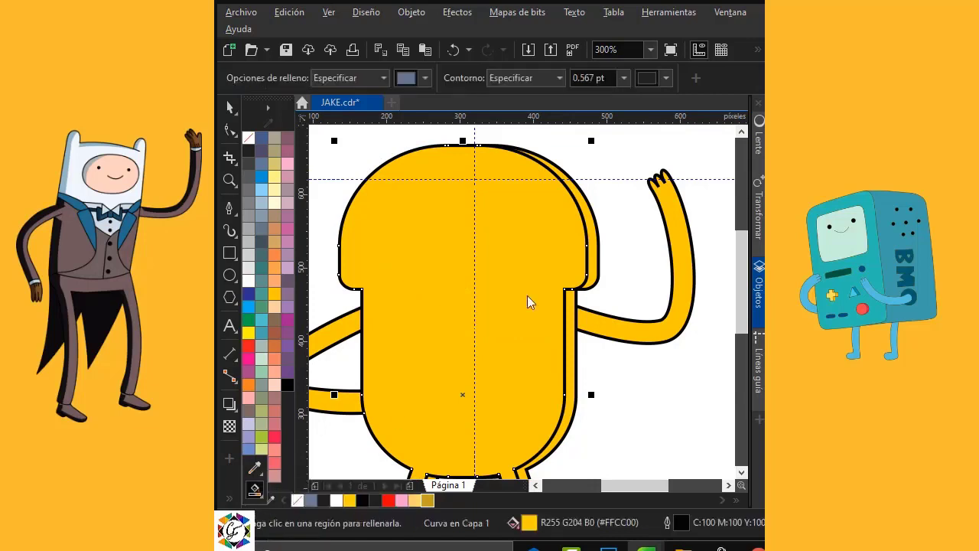
click(594, 243)
click(571, 326)
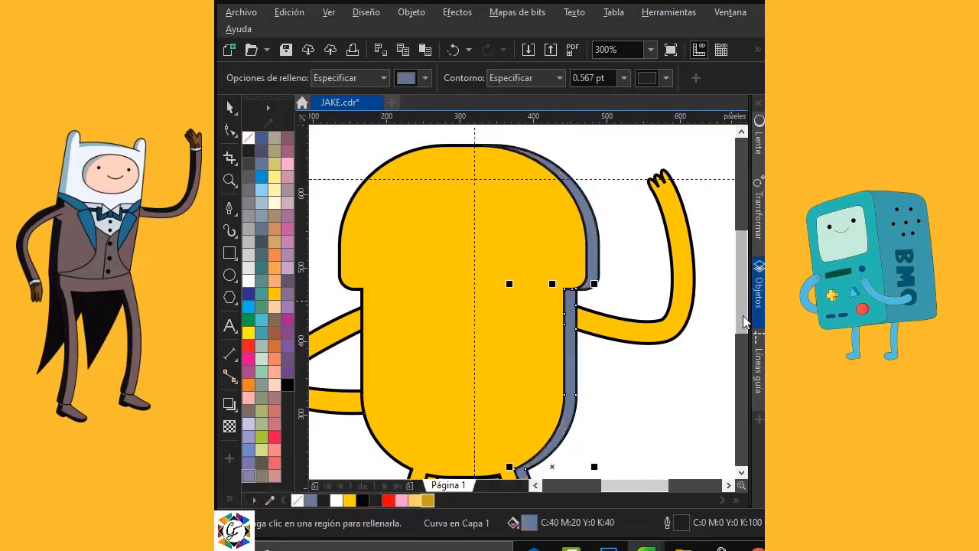
scroll(503, 190, down, 5)
click(422, 312)
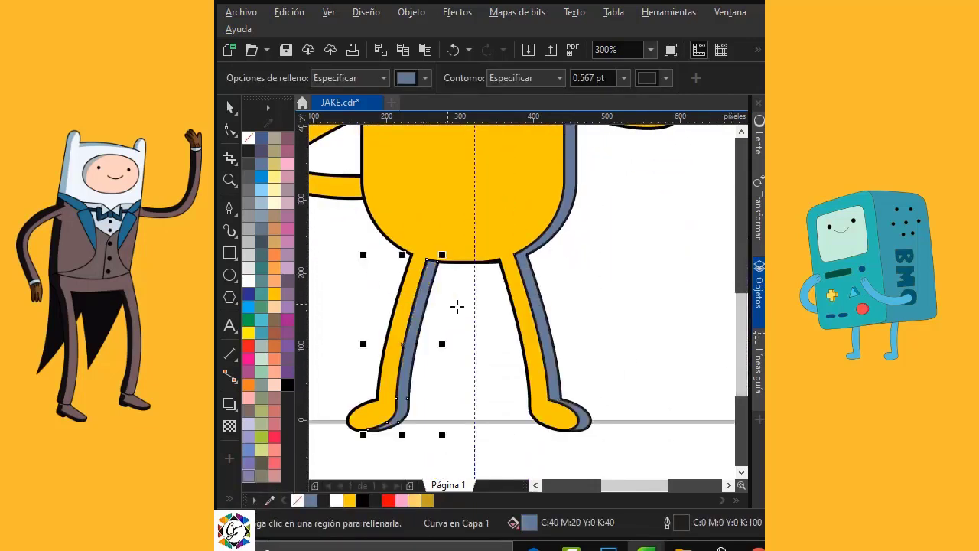
Step: Delete the shifted body copy and fill the body and both leg shadow regions with dark yellow and no outline
click(231, 108)
key(Escape)
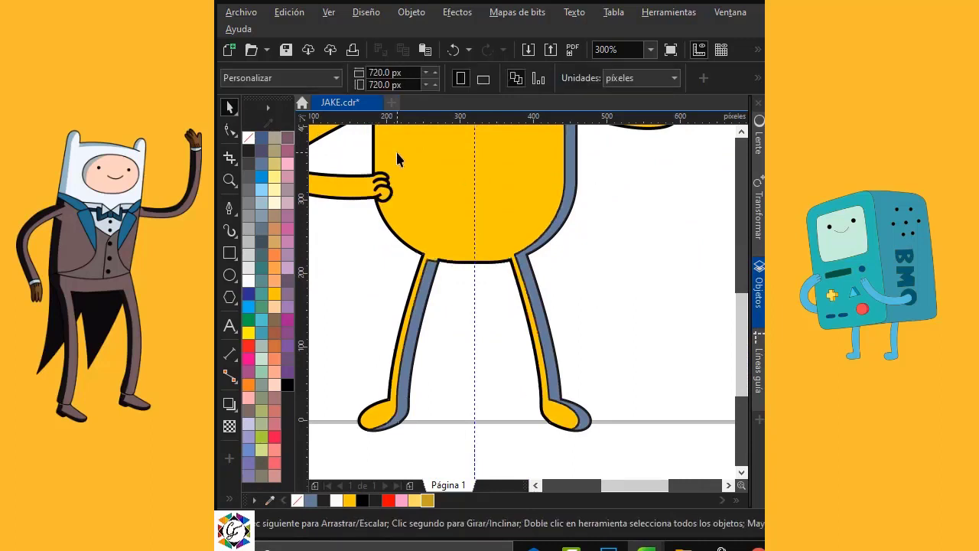
click(426, 304)
shift+click(536, 287)
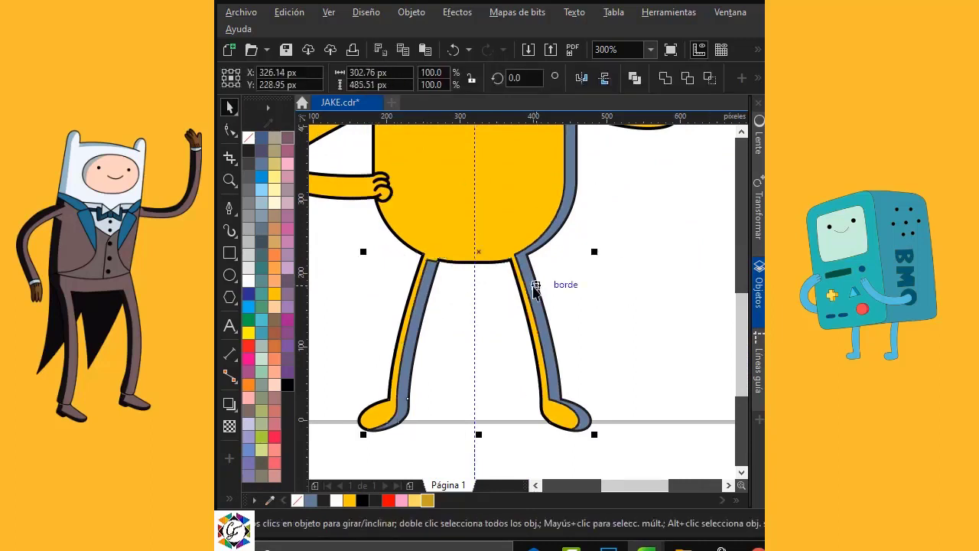
click(429, 500)
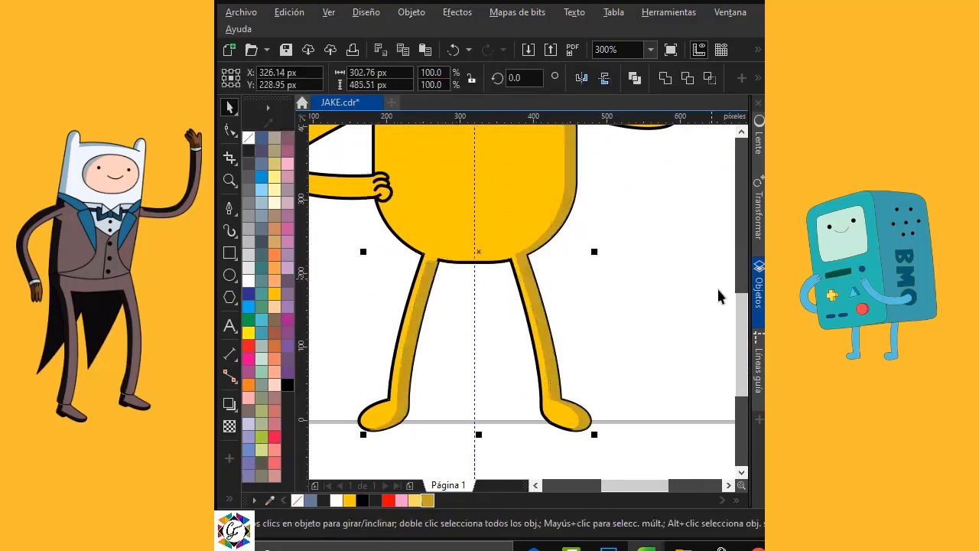
Step: Fill the shadow region along the head's right edge with dark yellow and remove its outline
scroll(742, 316, up, 5)
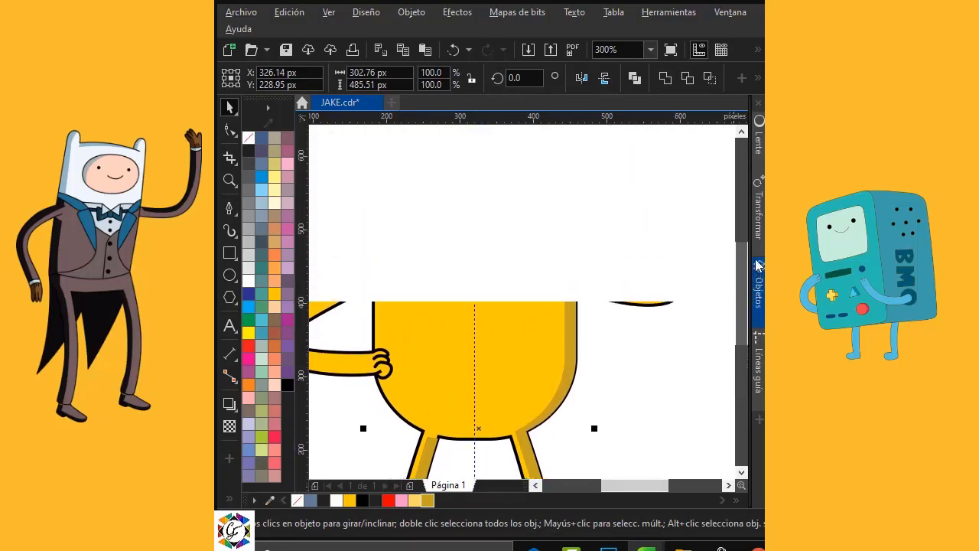
click(597, 205)
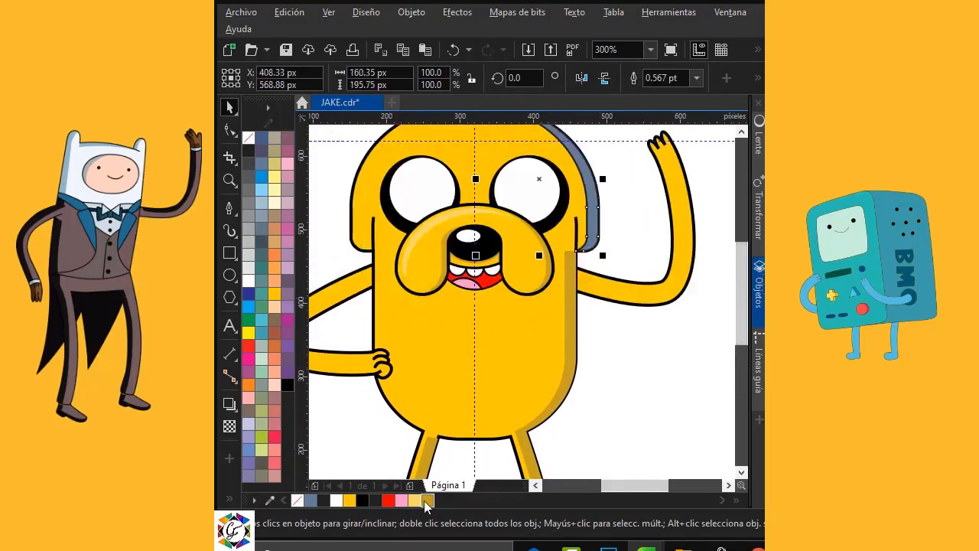
click(426, 502)
right_click(248, 140)
click(627, 210)
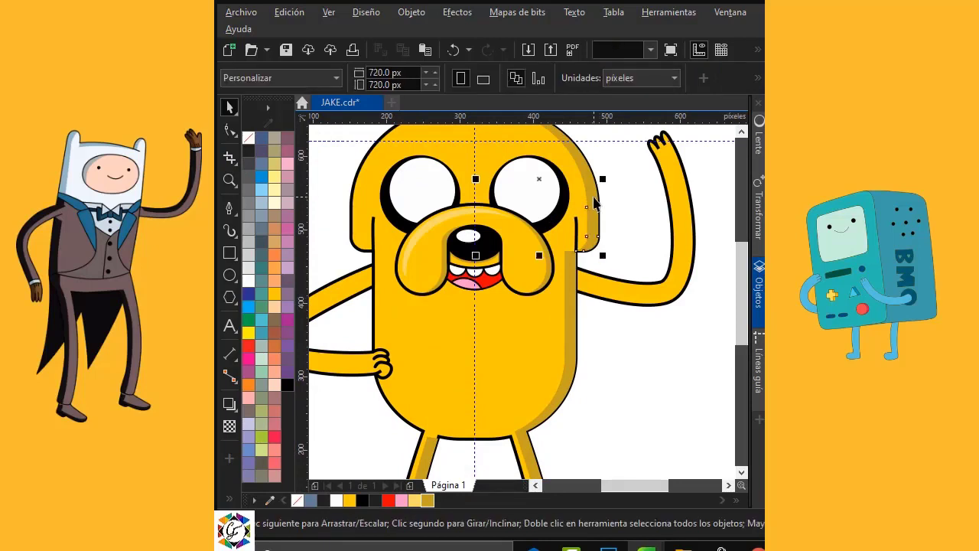
Step: Place the head shadow and the body and right-leg shadow inside the yellow body shape with PowerClip
click(594, 204)
shift+click(573, 291)
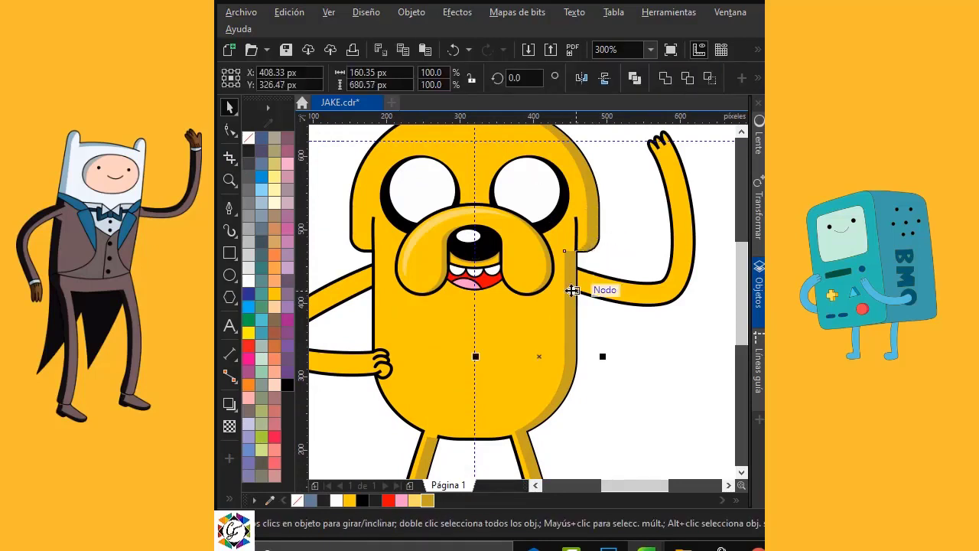
right_click(572, 290)
click(635, 312)
click(528, 332)
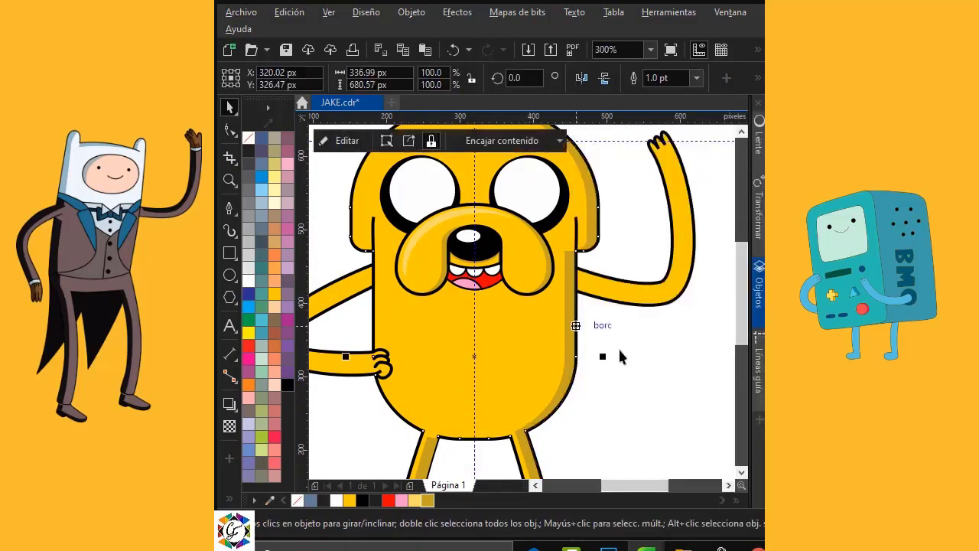
click(619, 357)
Step: Place the left leg's dark yellow shadow inside the body shape's PowerClip
drag(744, 330, 741, 386)
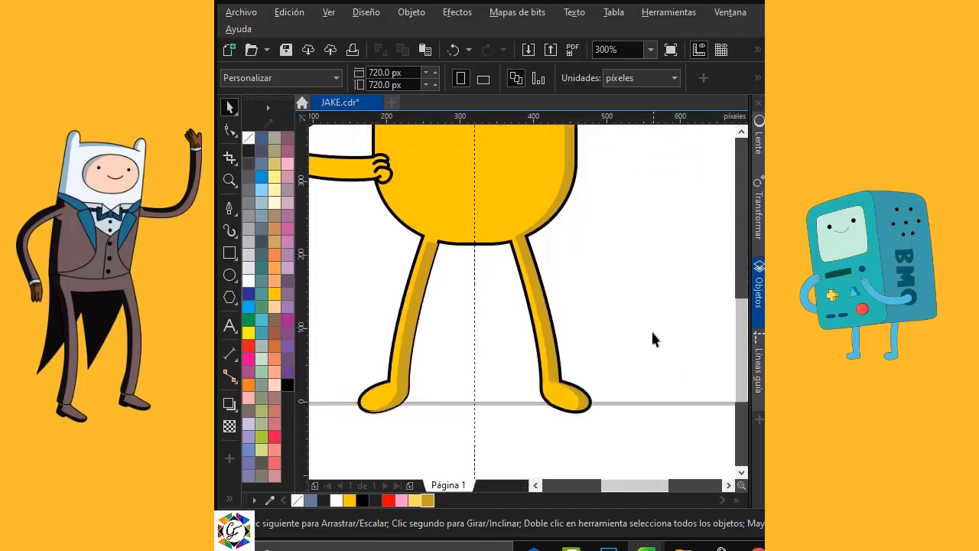
right_click(426, 278)
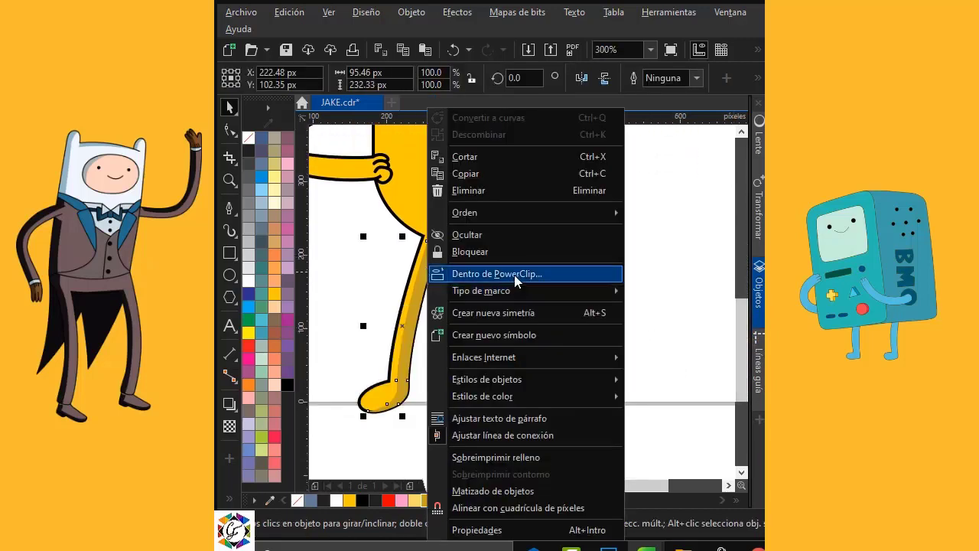
click(475, 274)
click(447, 212)
click(454, 326)
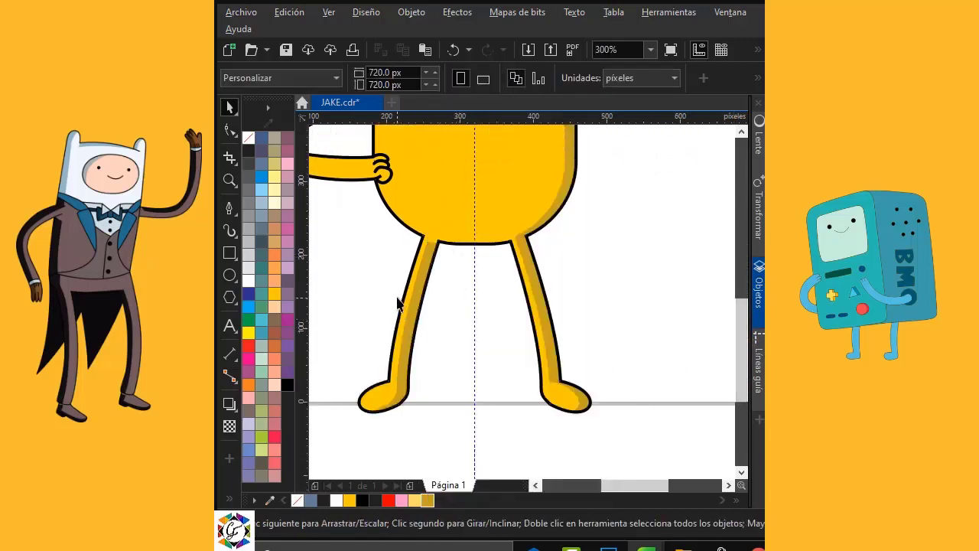
Step: Edit the body's PowerClip contents to shift the left leg's shadow slightly right, and finish the edit
scroll(402, 300, up, 2)
click(432, 282)
double_click(432, 281)
click(434, 278)
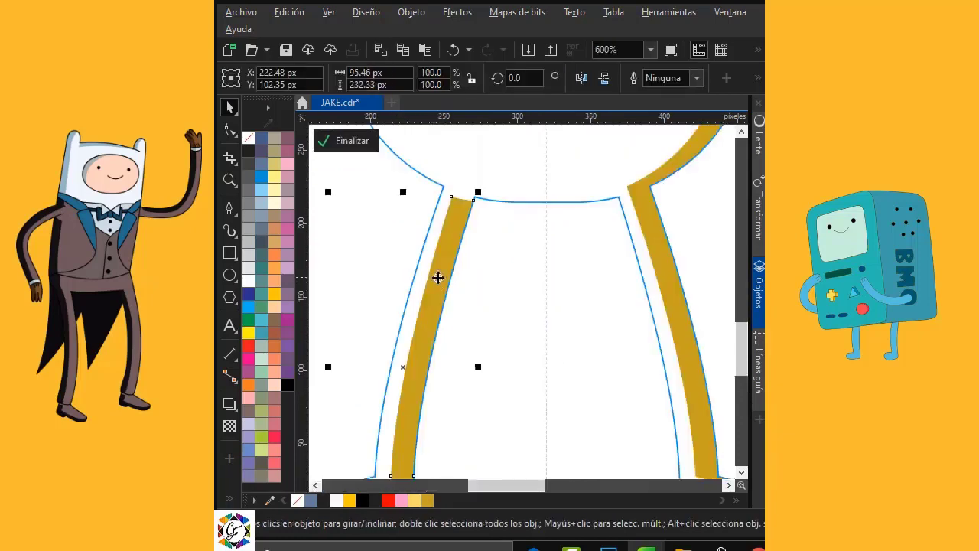
drag(437, 278, 443, 278)
ctrl+click(494, 294)
Step: Duplicate the raised arm about 15 px to the left of the original
scroll(493, 294, down, 2)
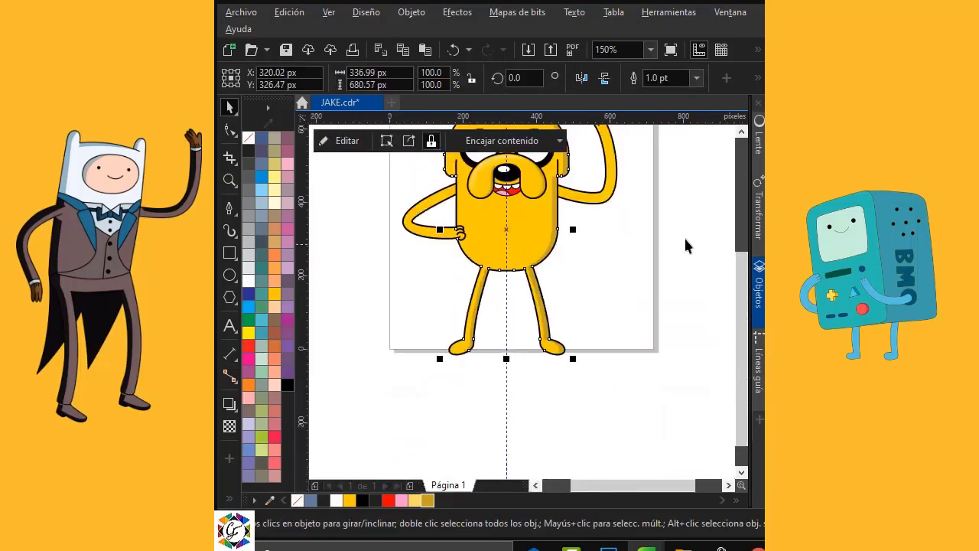
drag(742, 267, 740, 243)
scroll(656, 179, up, 2)
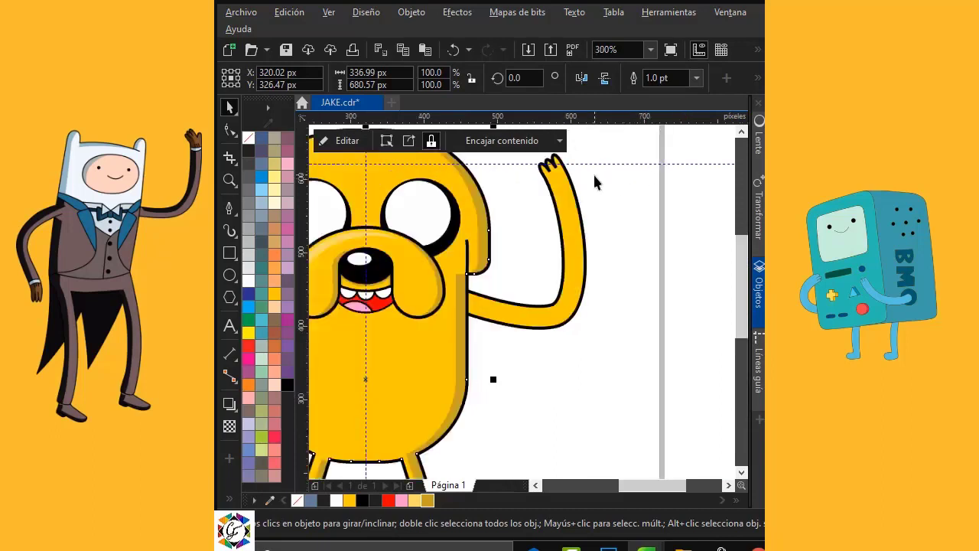
click(584, 182)
drag(577, 241, 566, 247)
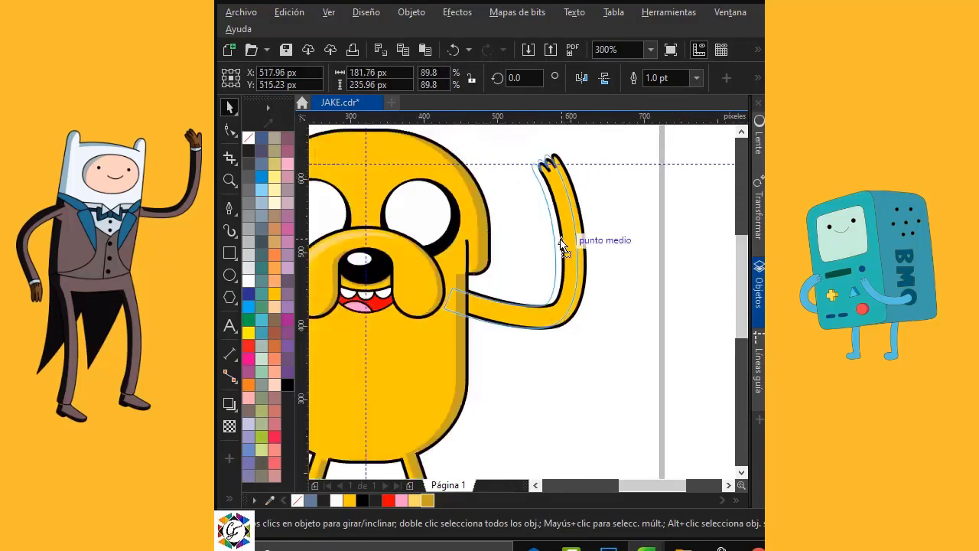
drag(562, 245, 564, 247)
scroll(581, 255, up, 2)
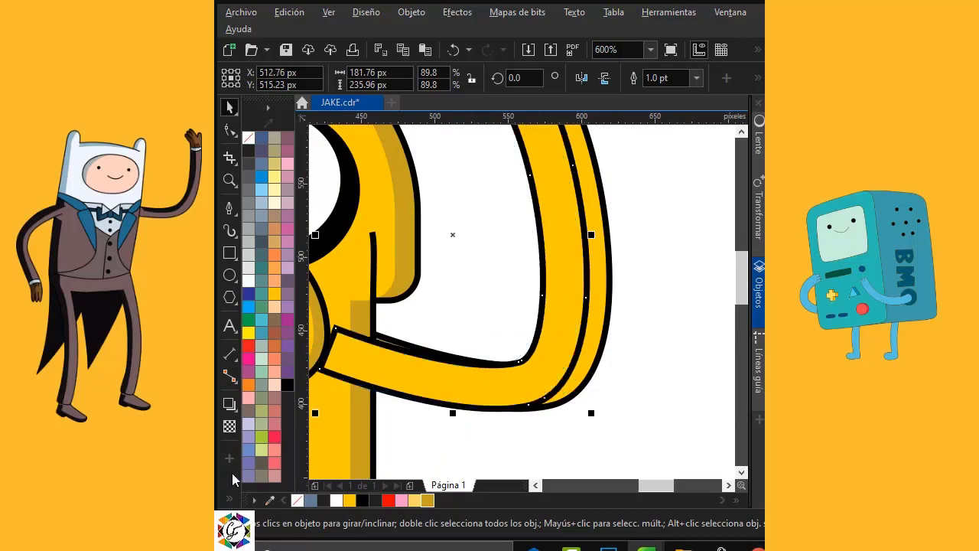
Step: Use Smart Fill to create a shadow region along the raised arm's outer edge
click(228, 501)
click(253, 494)
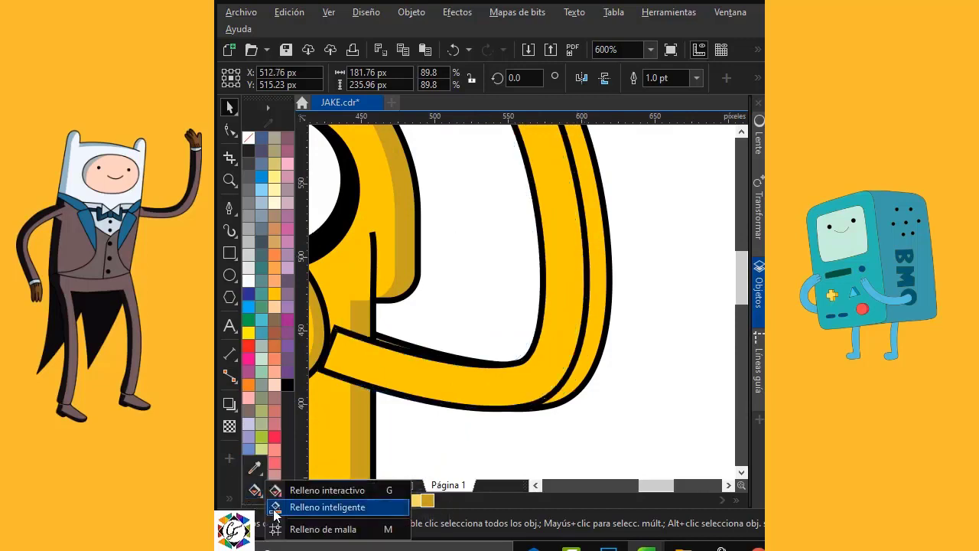
click(322, 509)
click(604, 310)
Step: Delete the offset copy of the raised arm
click(230, 108)
click(565, 294)
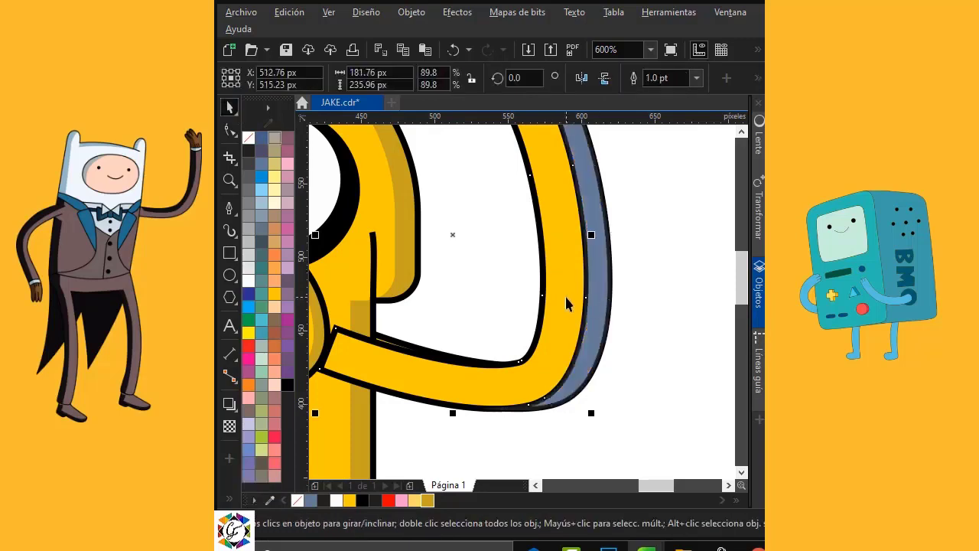
key(Delete)
key(Escape)
Step: Fill the raised arm's shadow region with dark yellow and remove its outline
click(606, 299)
click(427, 500)
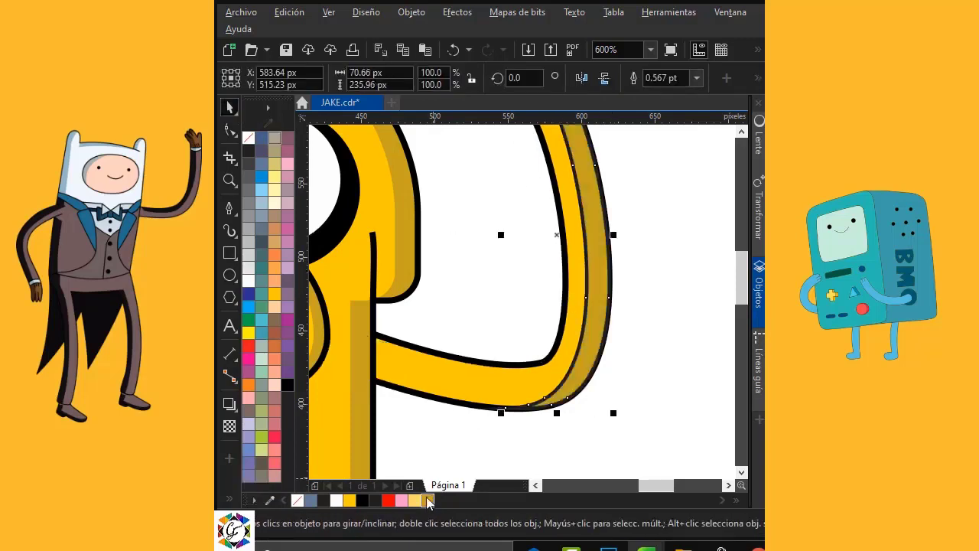
right_click(297, 501)
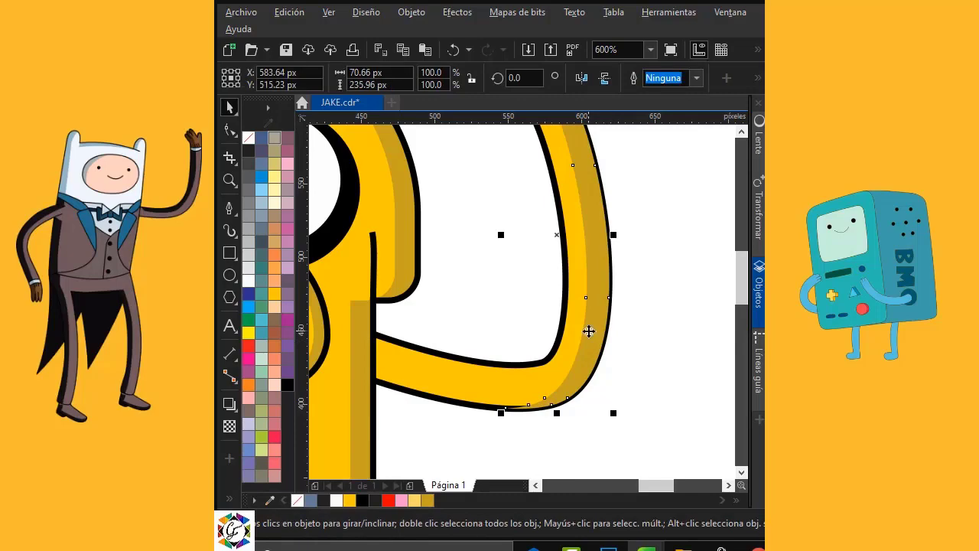
Step: Place the shadow inside the raised arm with PowerClip and shift it slightly outward within the clip
right_click(590, 329)
click(683, 274)
click(507, 396)
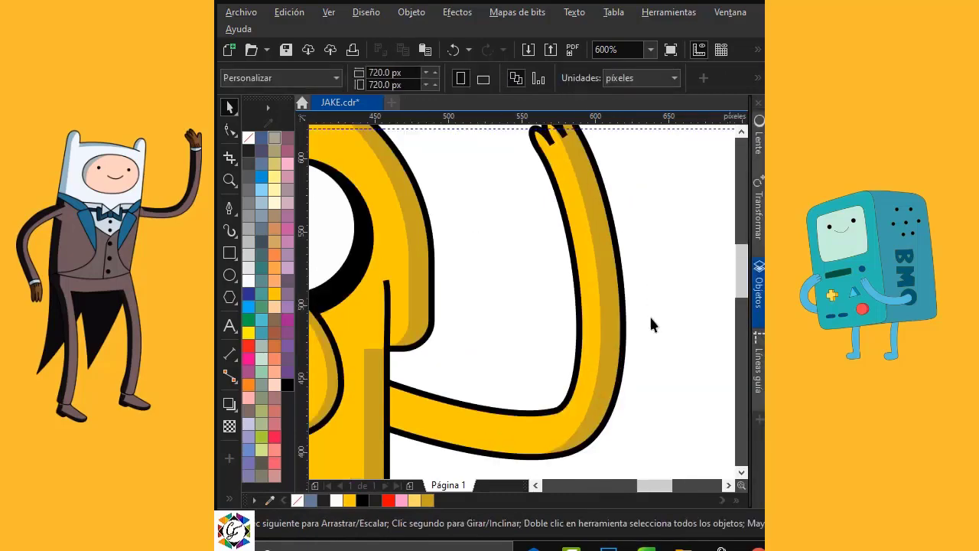
double_click(609, 286)
drag(605, 271, 609, 271)
ctrl+click(643, 273)
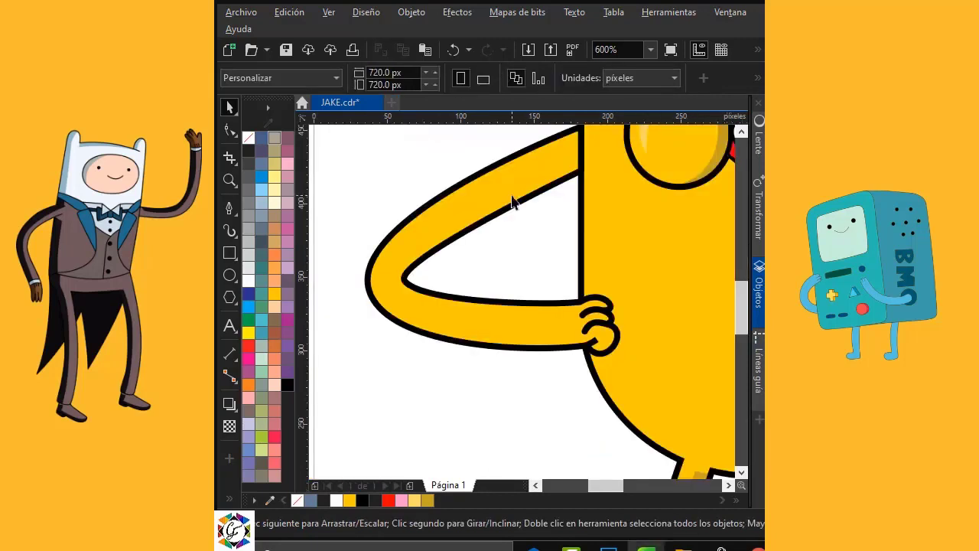
Step: Duplicate the bent arm slightly to the left and reshape the copy's nodes to meet the body edge and bow its inner curve upward
click(510, 197)
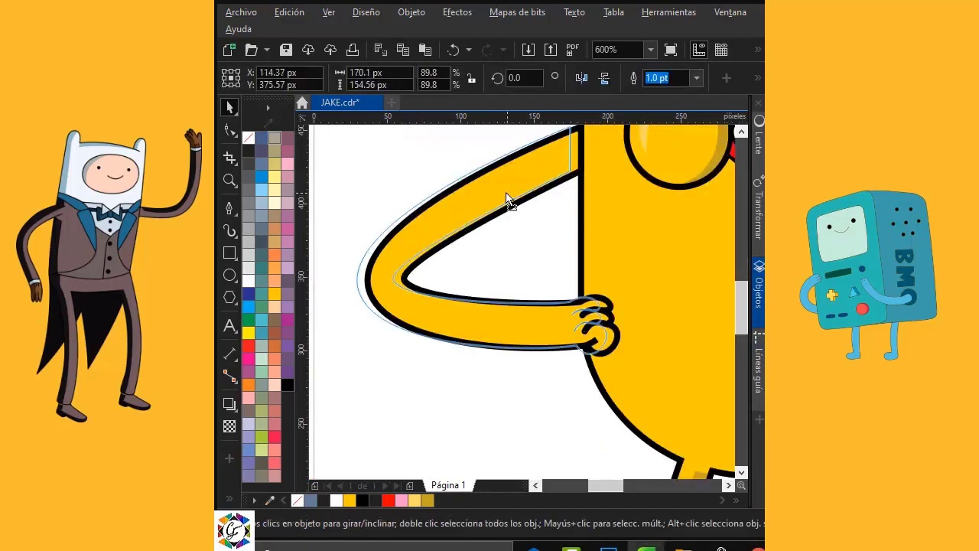
drag(507, 195, 505, 197)
click(229, 130)
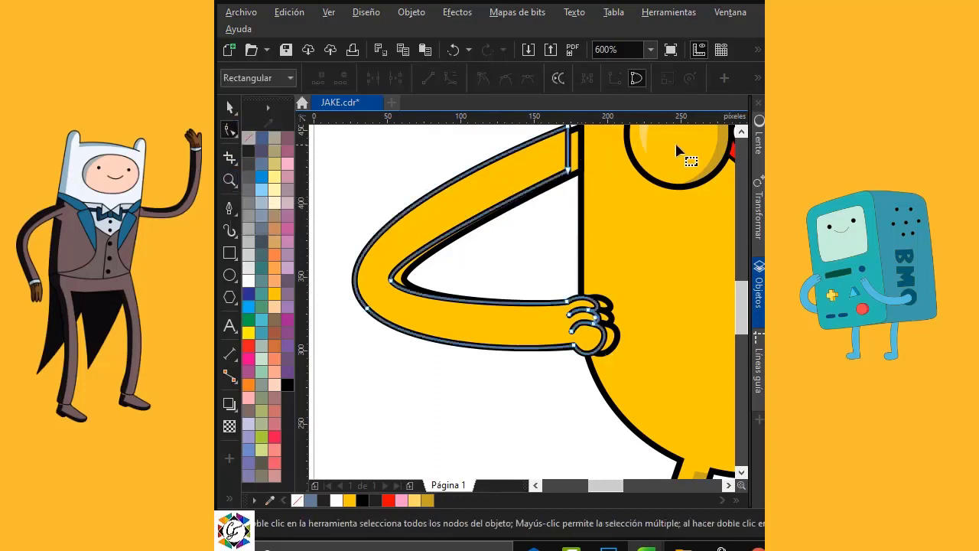
scroll(693, 176, up, 2)
drag(566, 240, 594, 242)
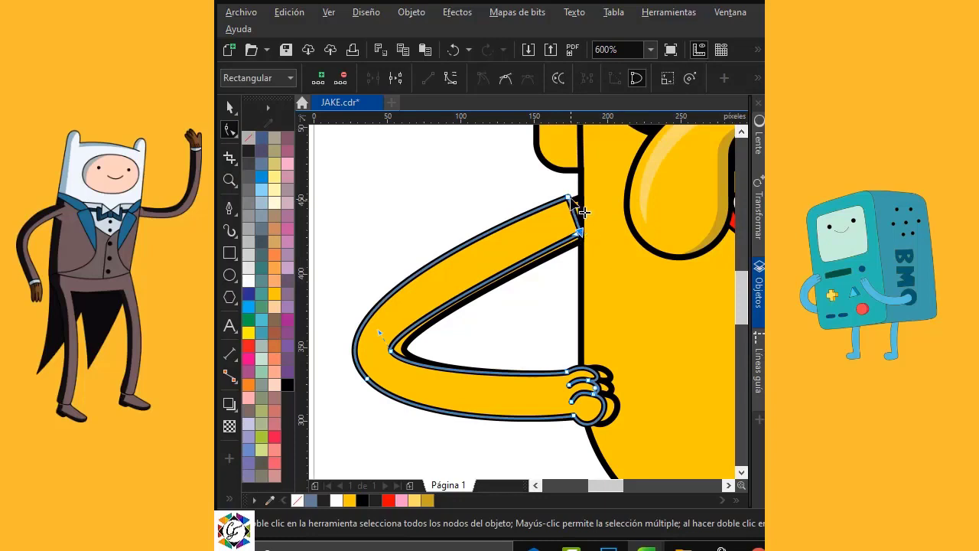
drag(584, 207, 595, 202)
click(582, 233)
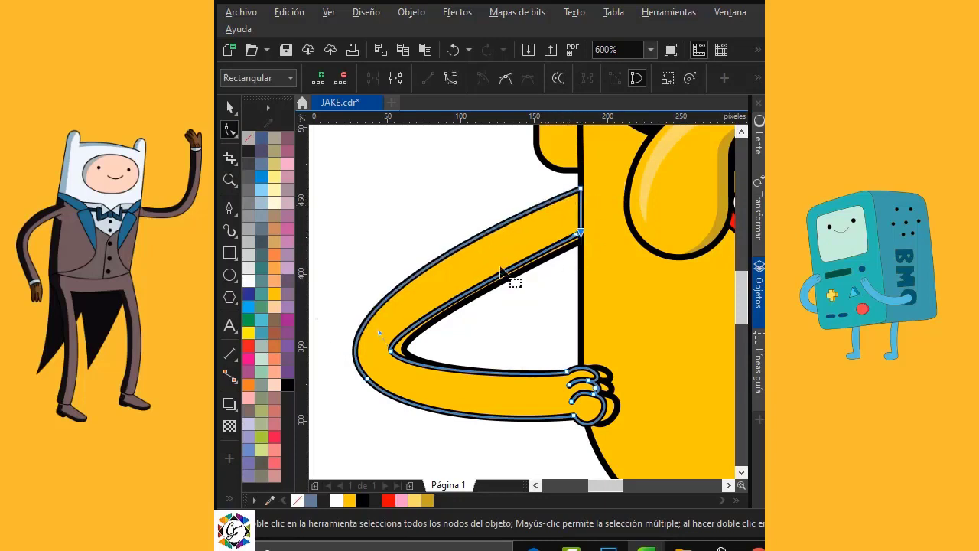
drag(383, 332, 386, 313)
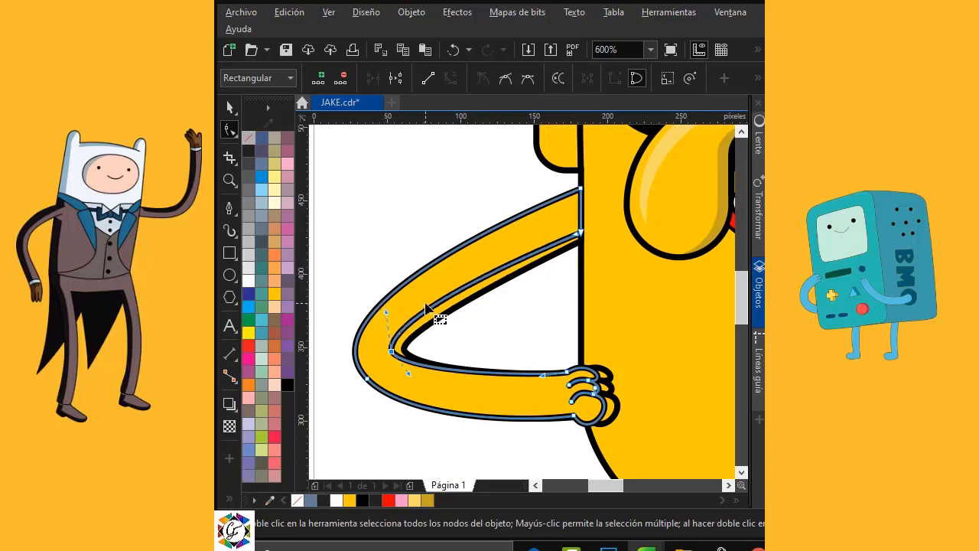
click(581, 229)
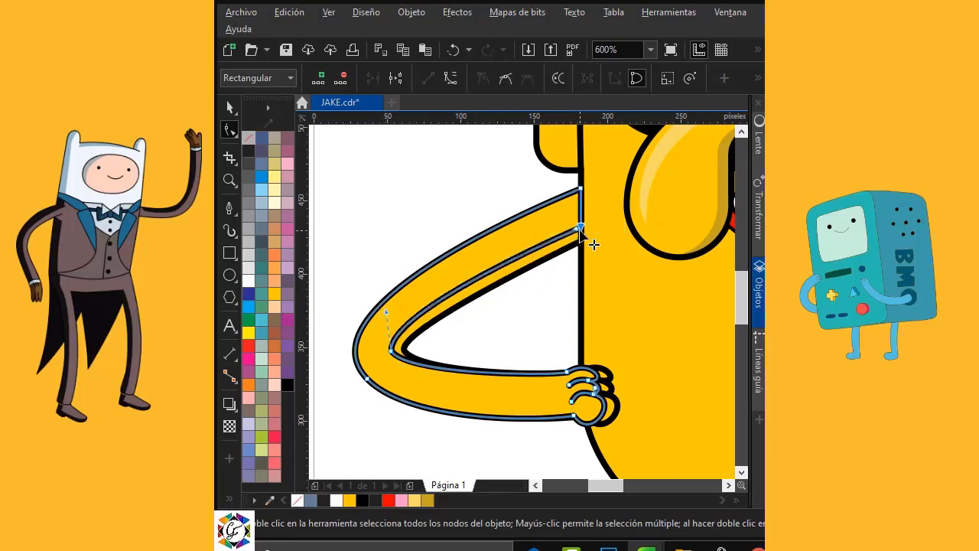
Step: Use Smart Fill to create shadow regions along the bent arm's inner edge and on the fingers of its hand
click(229, 498)
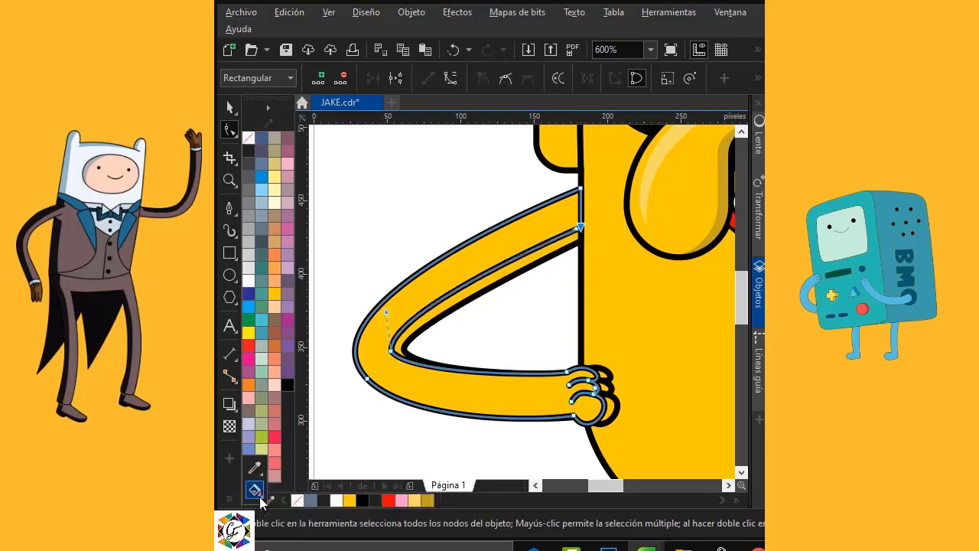
click(259, 493)
click(275, 507)
click(456, 305)
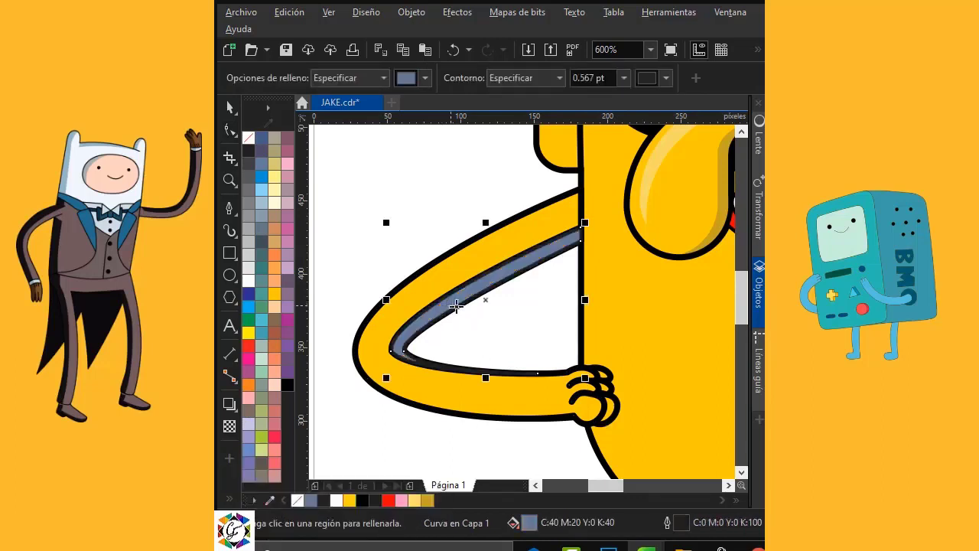
click(608, 410)
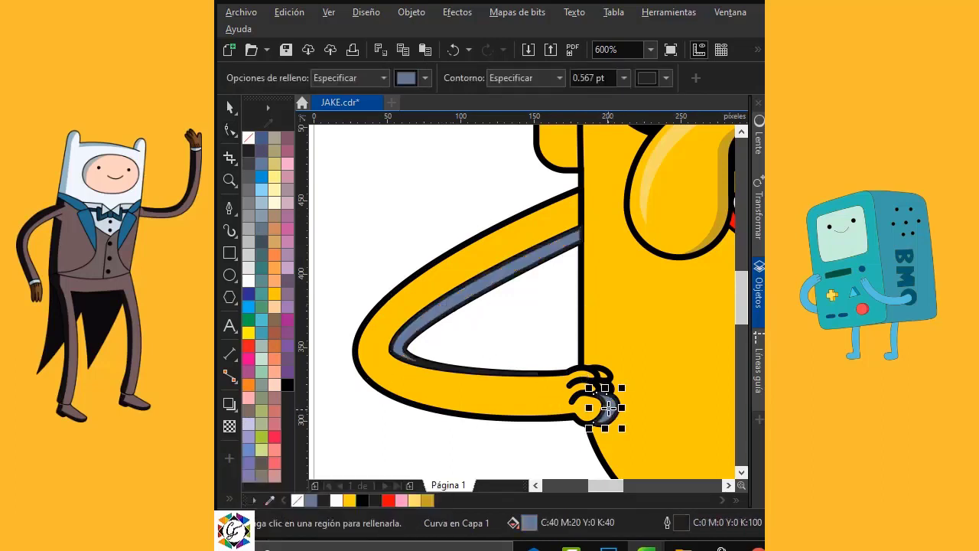
click(603, 374)
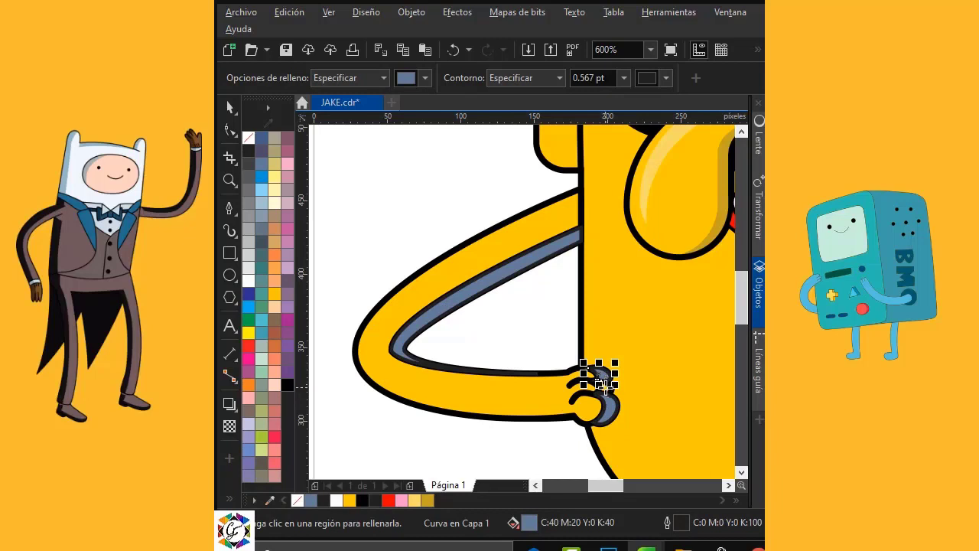
Step: Delete the offset copy of the bent arm
key(space)
click(465, 256)
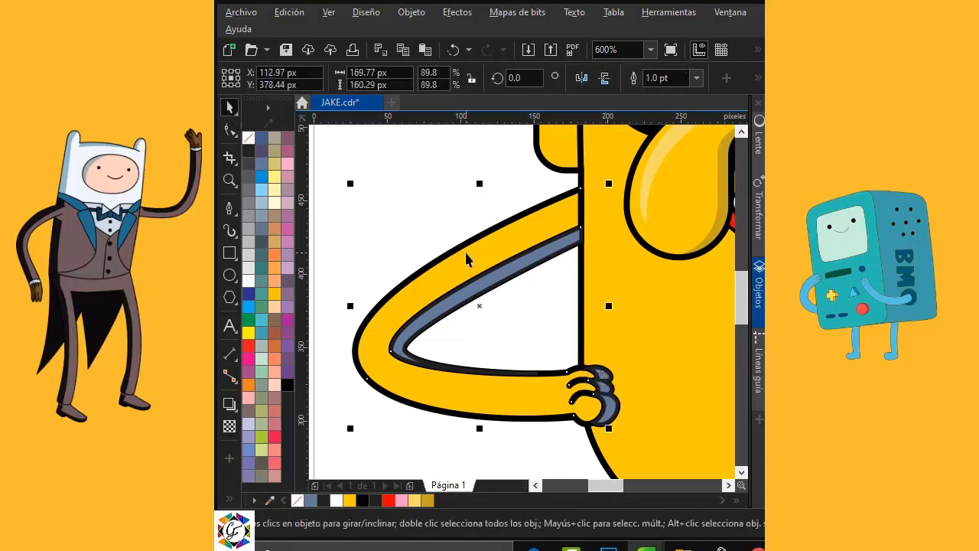
key(Delete)
Step: Fill the bent arm's inner shadow and its finger shadows with the dark yellow R197 G163 B30
click(501, 275)
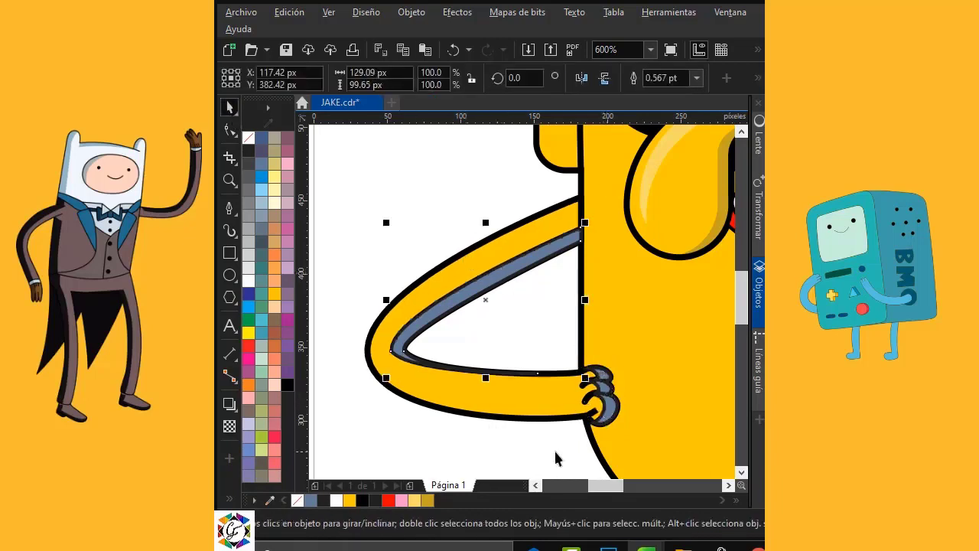
drag(556, 449, 652, 355)
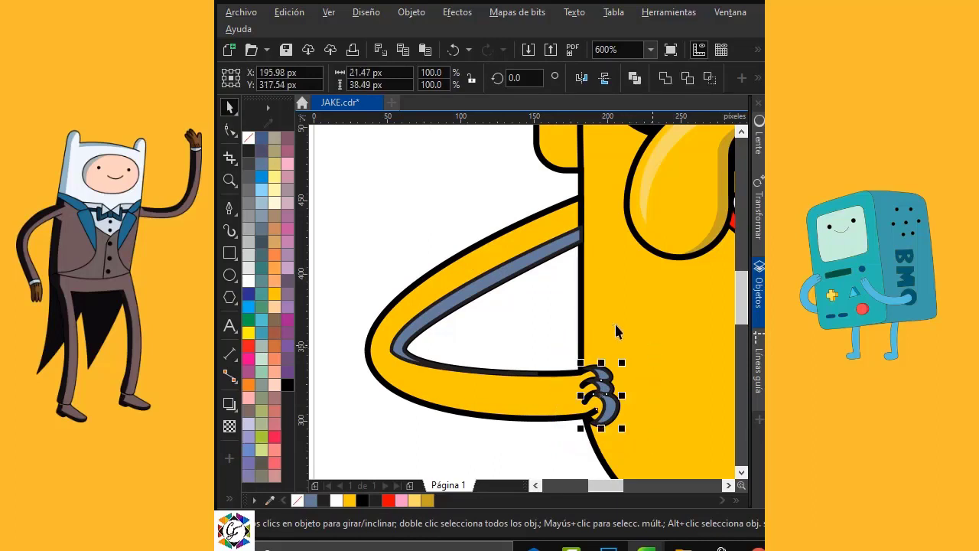
shift+click(536, 261)
click(427, 500)
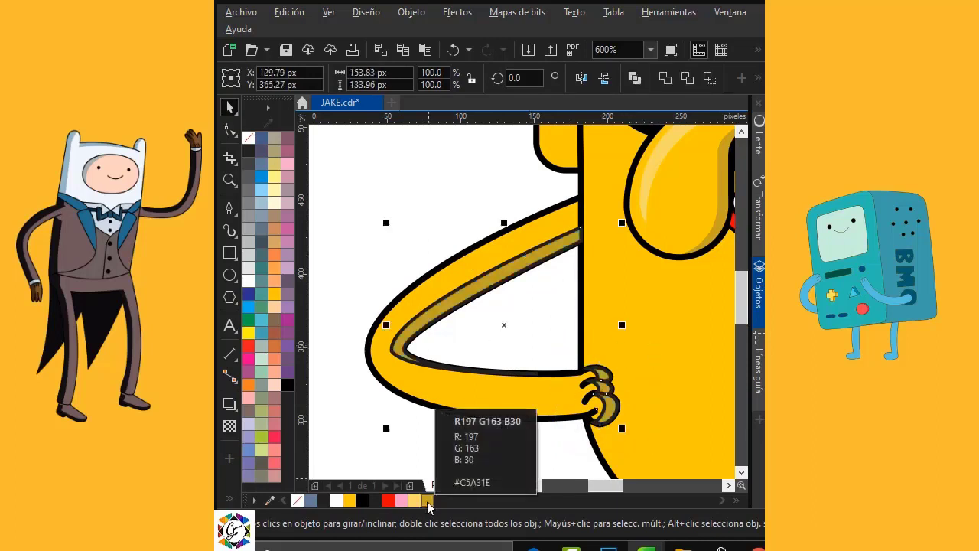
Step: Remove the outlines from the bent arm's inner shadow and the three finger shadows
click(498, 321)
click(600, 375)
key(Escape)
click(608, 405)
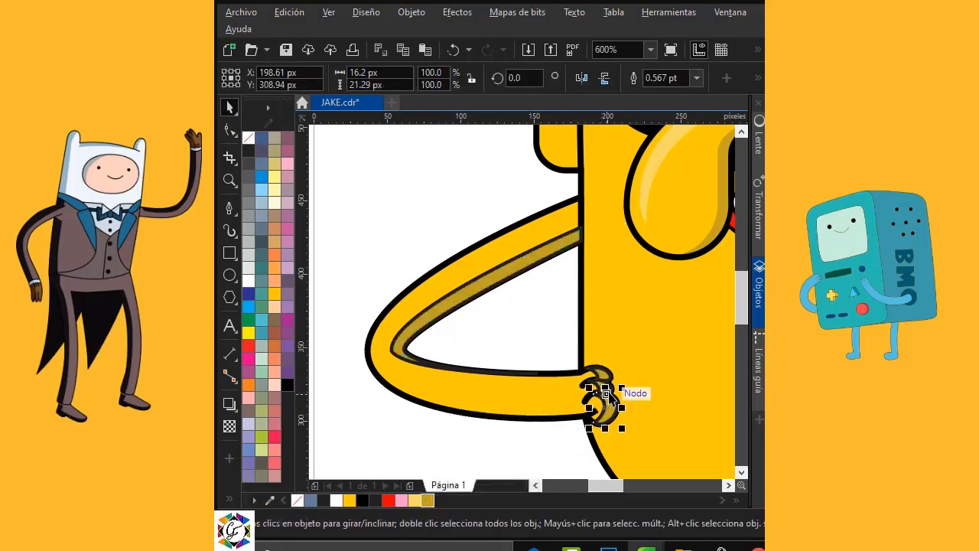
shift+click(602, 385)
shift+click(597, 371)
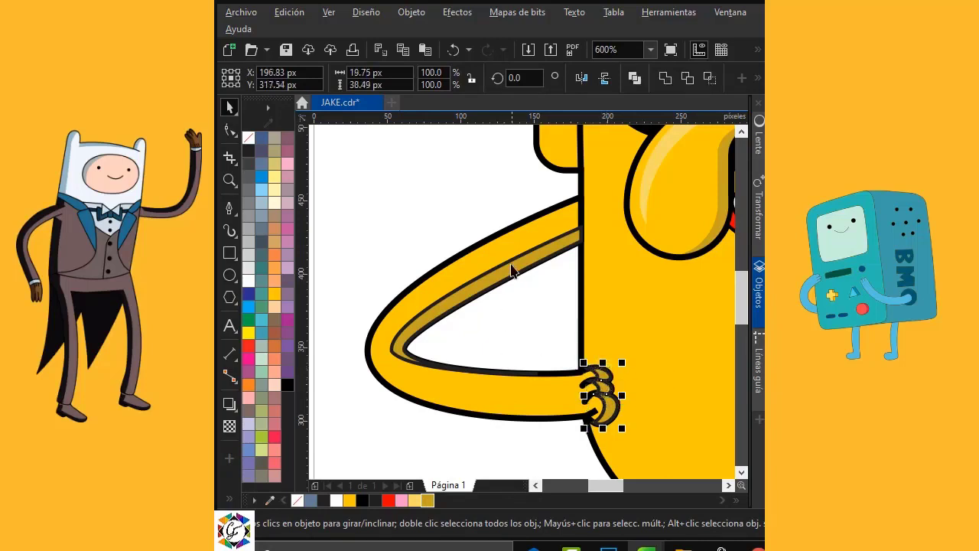
shift+click(512, 266)
right_click(248, 139)
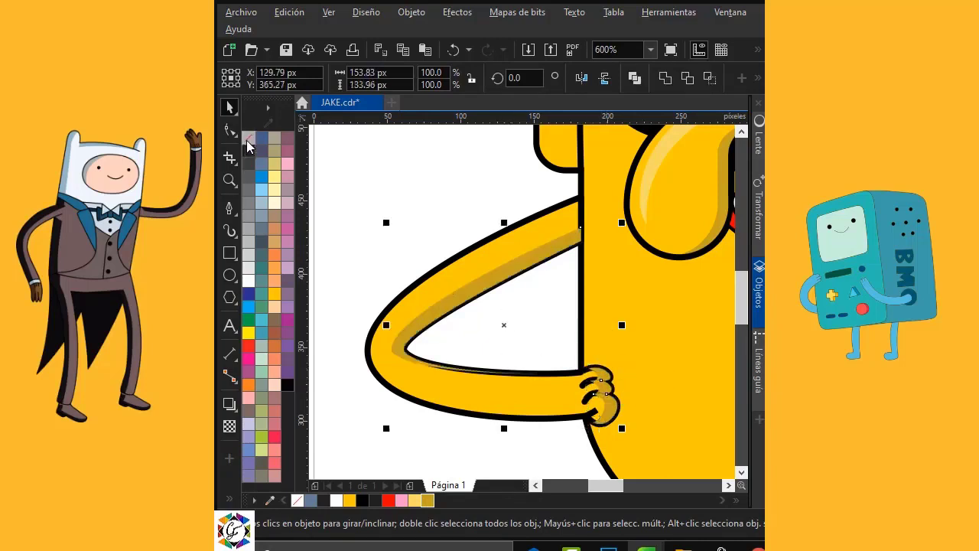
Step: Place the bent arm's shadows inside the arm shape with PowerClip
right_click(514, 258)
click(612, 313)
click(508, 247)
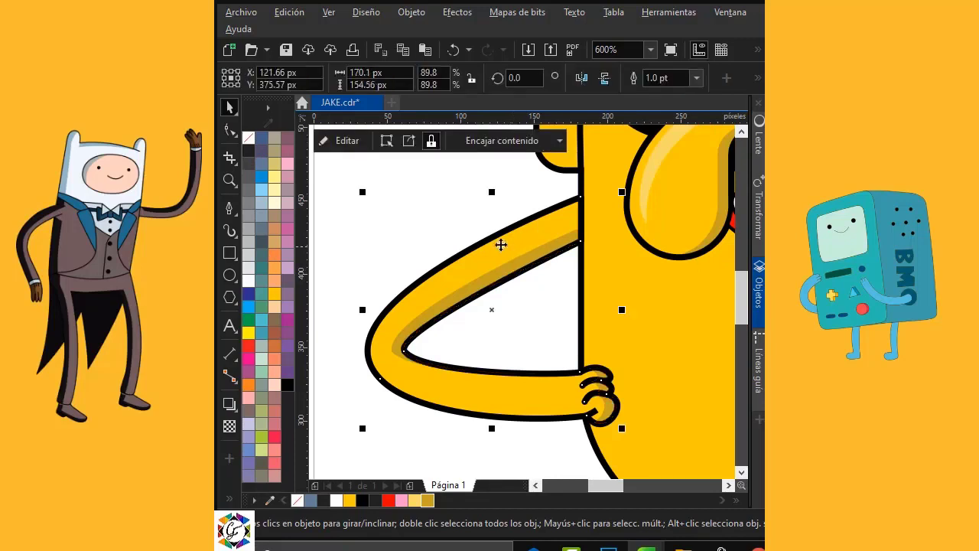
click(413, 248)
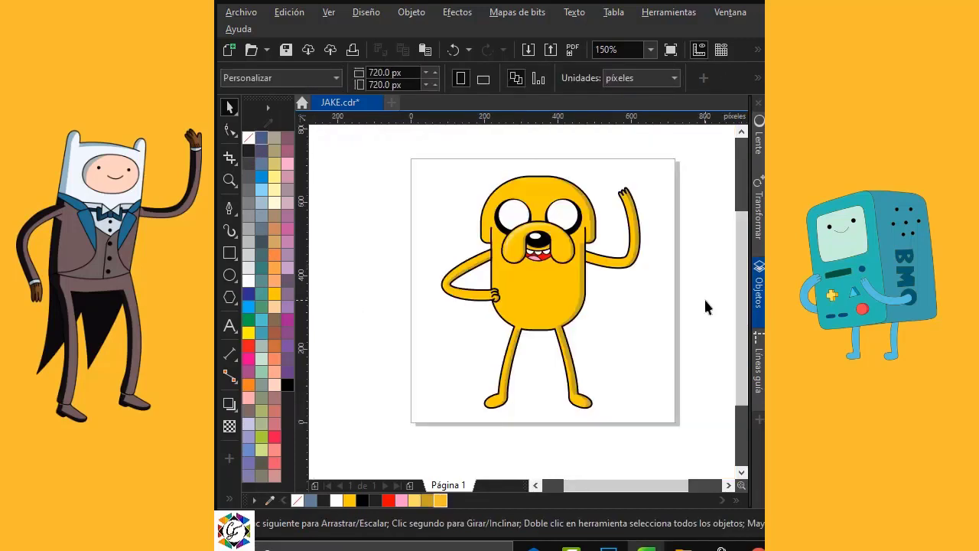
Step: Create a page-sized 720 × 720 px background rectangle behind the character and fill it with orange-yellow
double_click(230, 253)
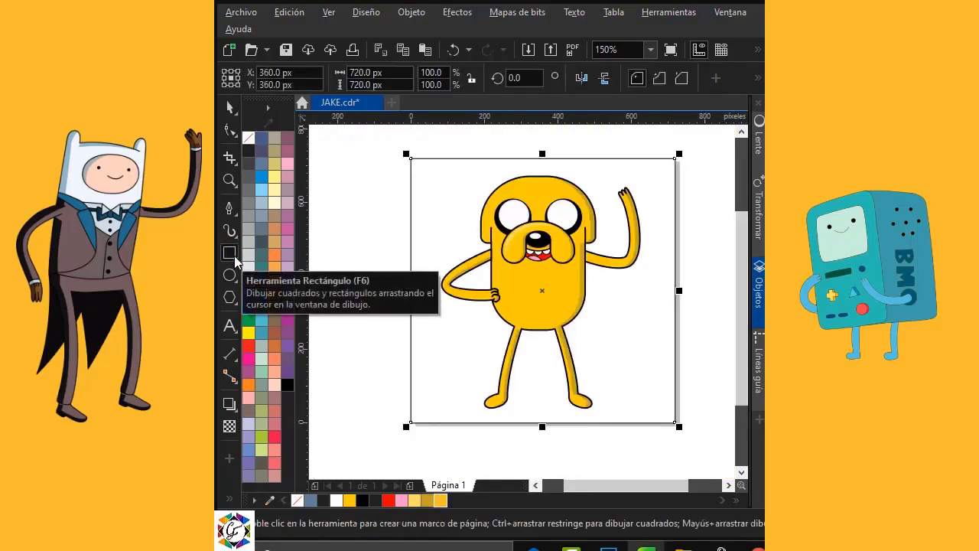
click(441, 501)
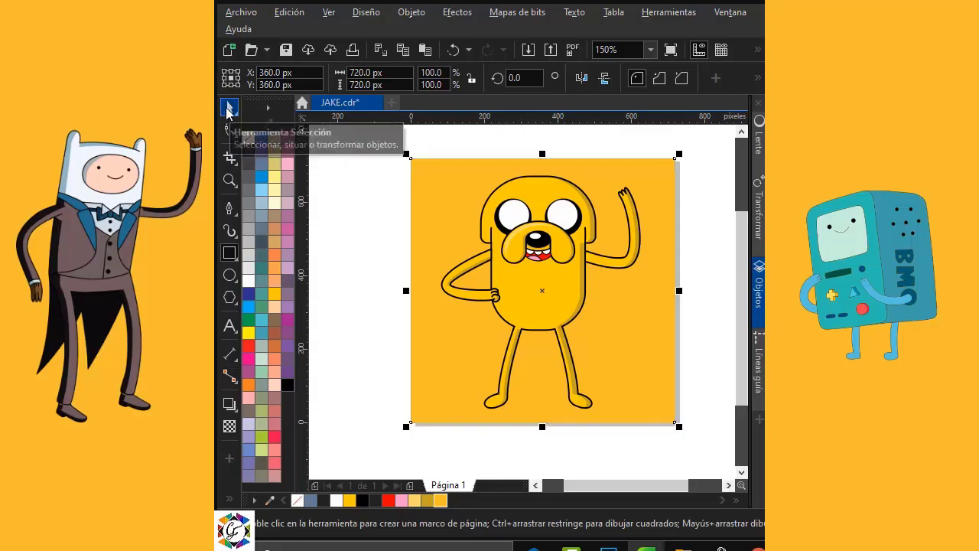